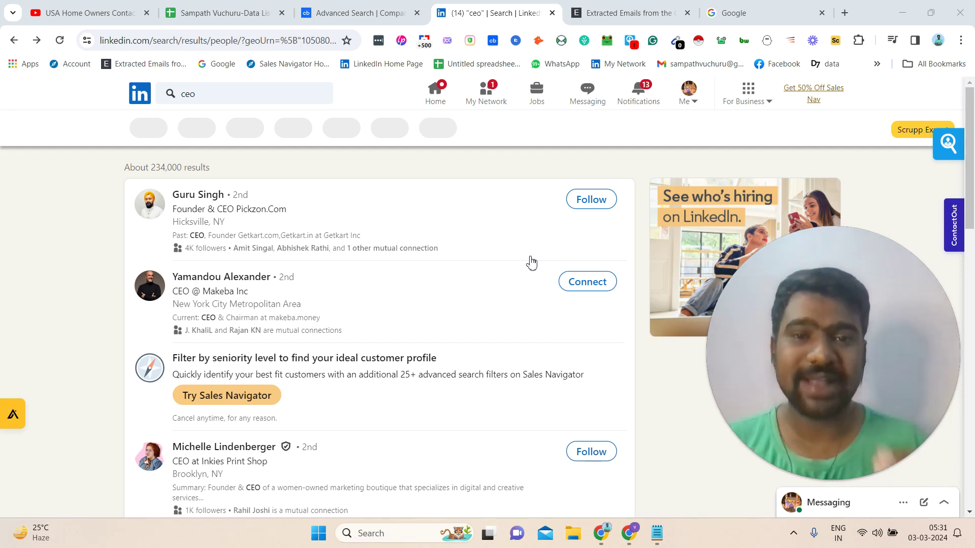
pyautogui.click(658, 534)
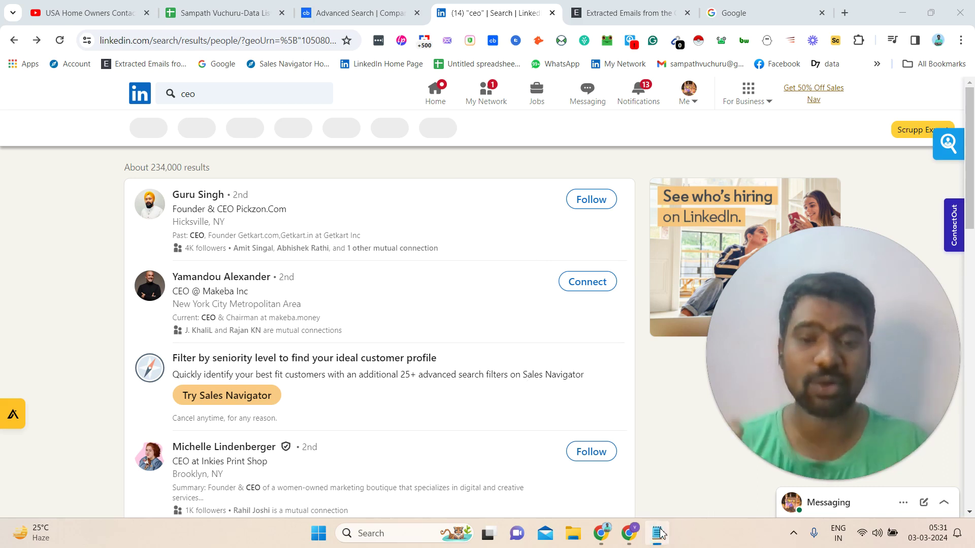
pyautogui.click(658, 533)
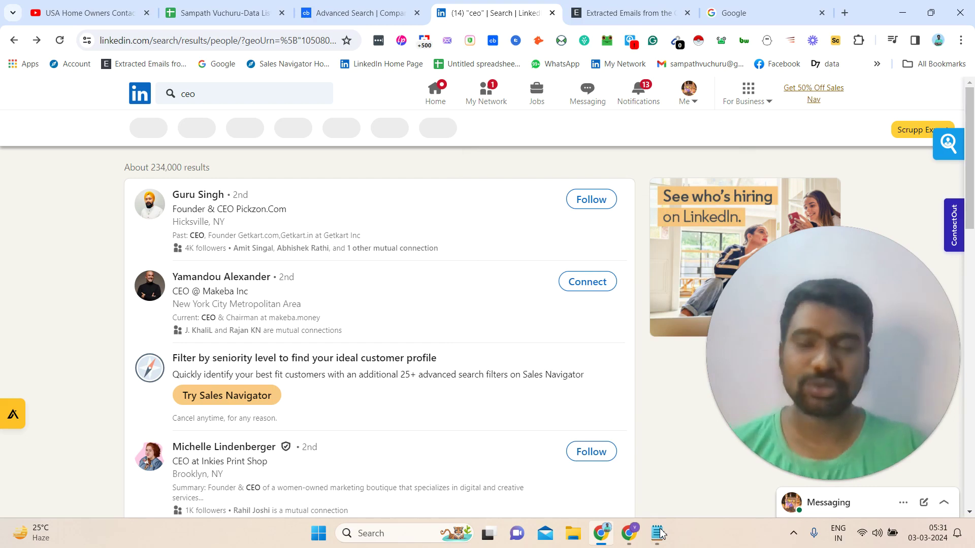
# - Switch to the Data List Example spreadsheet and examine the Linkedin Data scraping sheet's columns along row 7
pyautogui.click(284, 6)
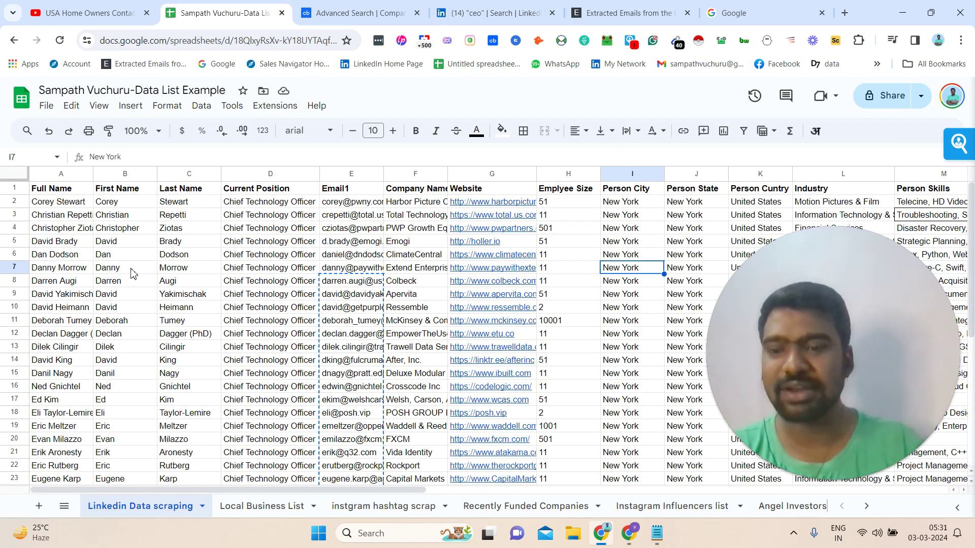
pyautogui.click(131, 272)
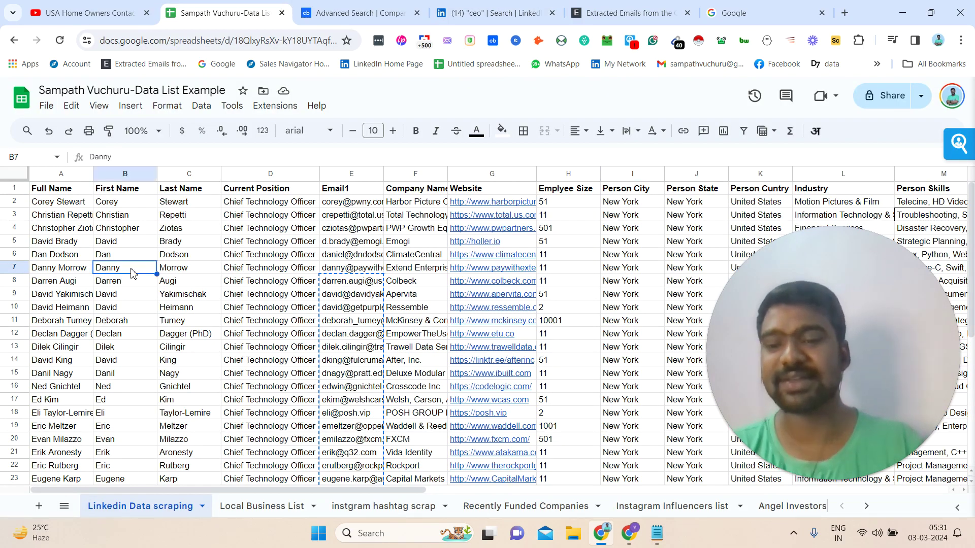
pyautogui.press('Right')
pyautogui.press('Right')
pyautogui.press('Right')
pyautogui.press('Right')
pyautogui.press('Right')
pyautogui.press('Right')
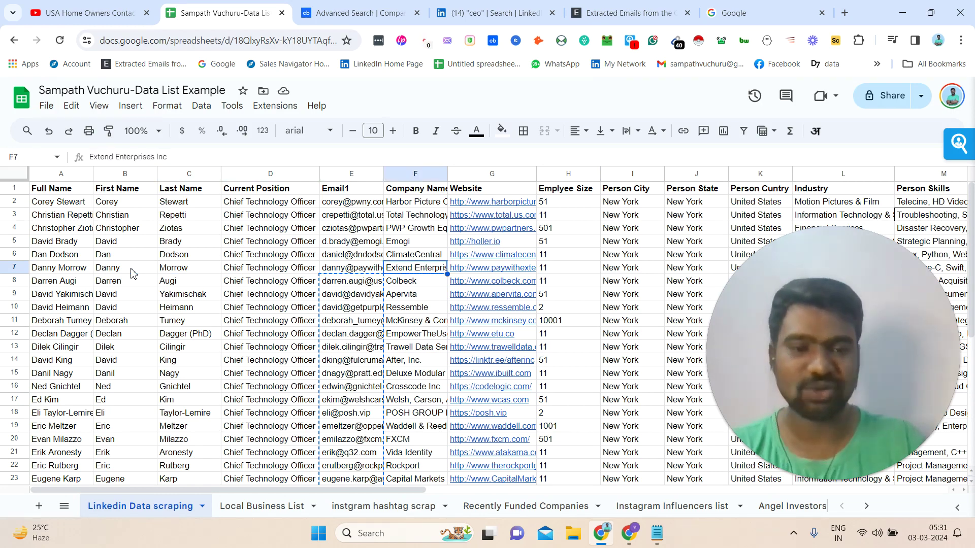
pyautogui.press('Right')
pyautogui.press('Right')
pyautogui.press('Right')
pyautogui.press('Right')
pyautogui.press('Right')
pyautogui.press('Left')
pyautogui.press('Left')
pyautogui.press('Left')
pyautogui.press('Left')
pyautogui.press('Left')
pyautogui.press('Left')
pyautogui.press('Left')
pyautogui.press('Left')
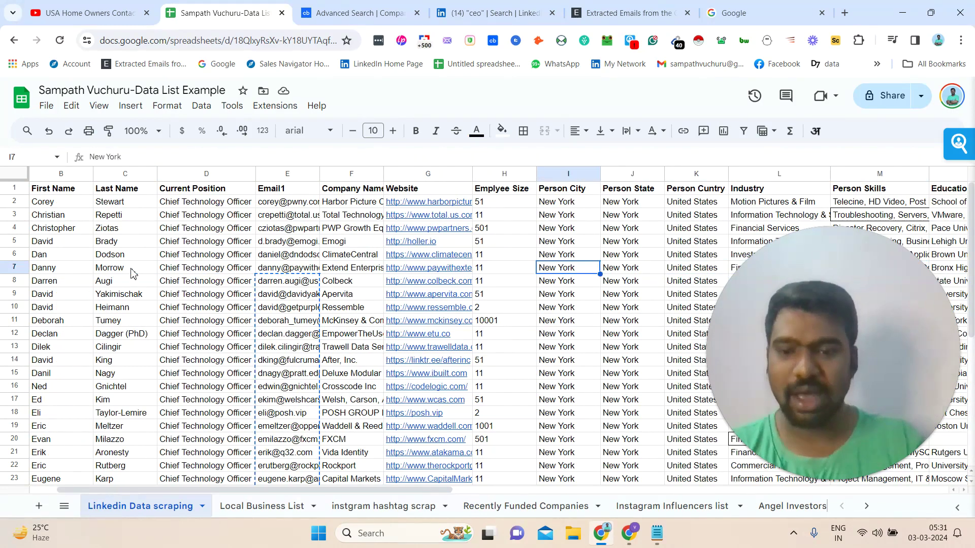
pyautogui.press('Left')
pyautogui.press('Left')
pyautogui.press('Left')
pyautogui.press('Left')
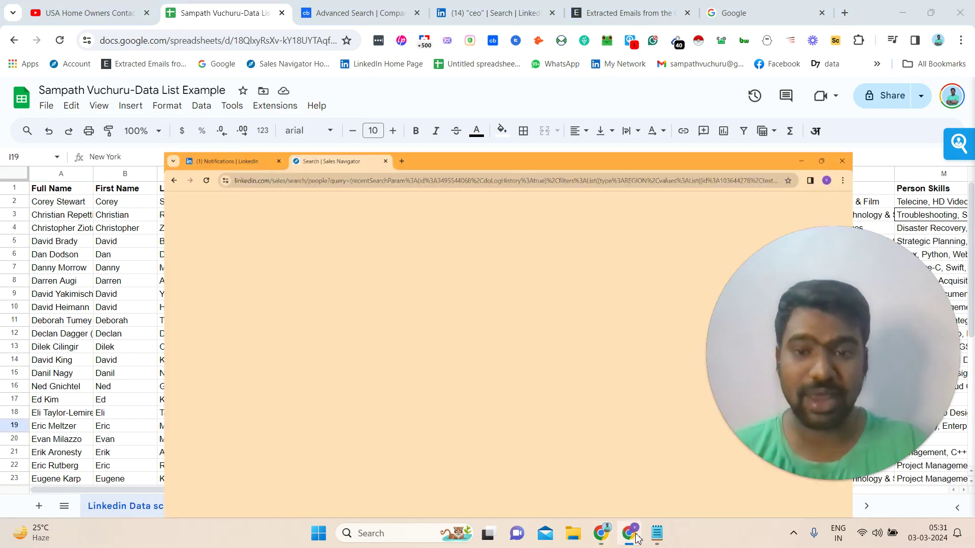
# - View the Sales Navigator lead search in the second browser window and return to the spreadsheet
pyautogui.click(636, 537)
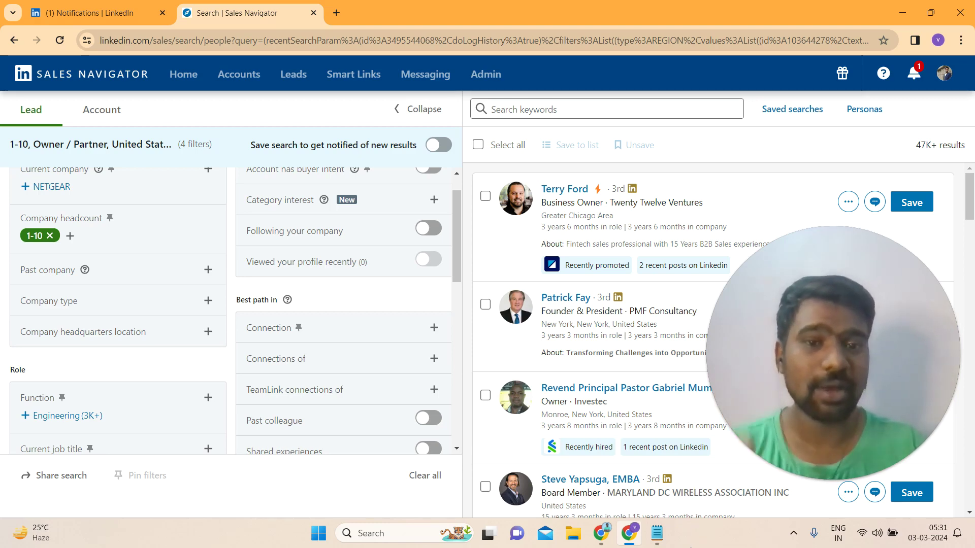
pyautogui.click(609, 531)
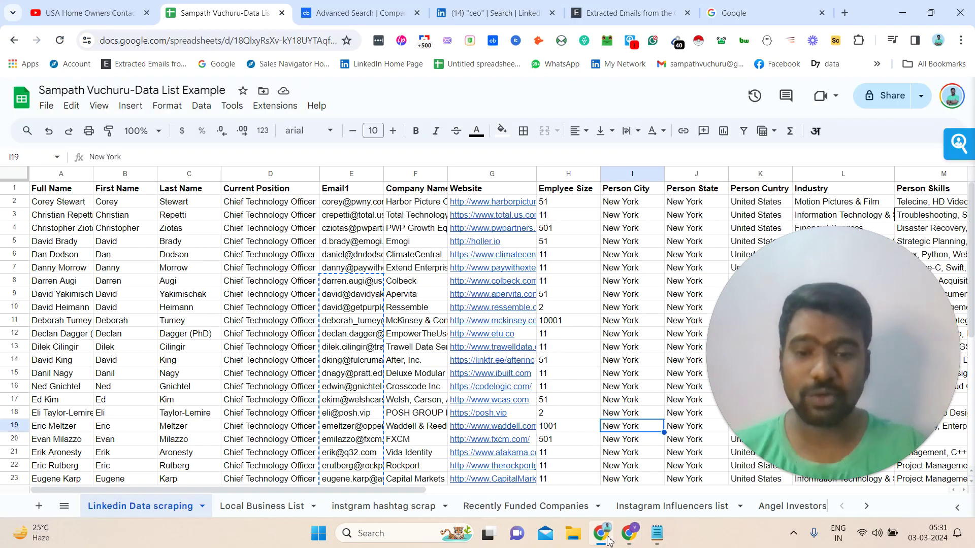
# - Examine the local business, Instagram hashtag, recently funded companies, Instagram influencers and angel investors sheets, ending on Local Business List
pyautogui.click(225, 508)
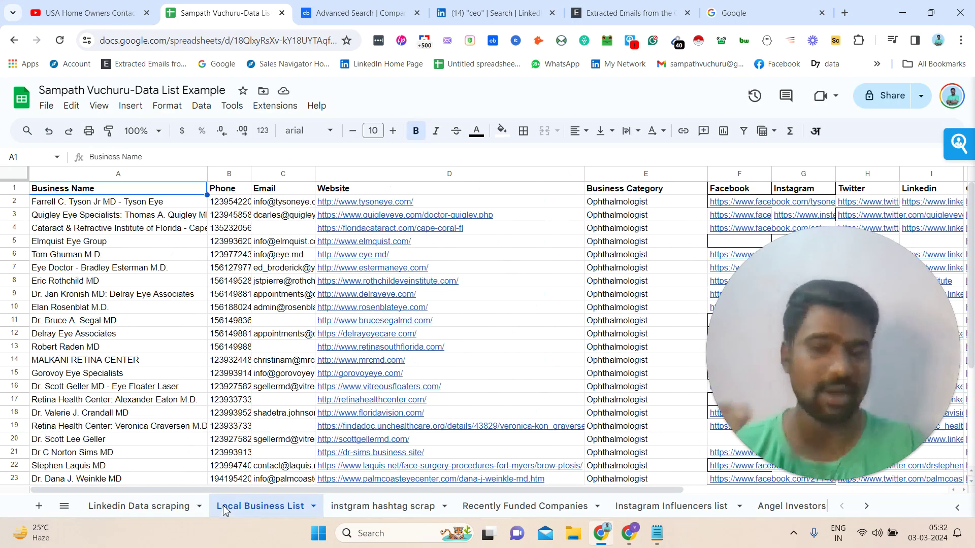
pyautogui.click(383, 507)
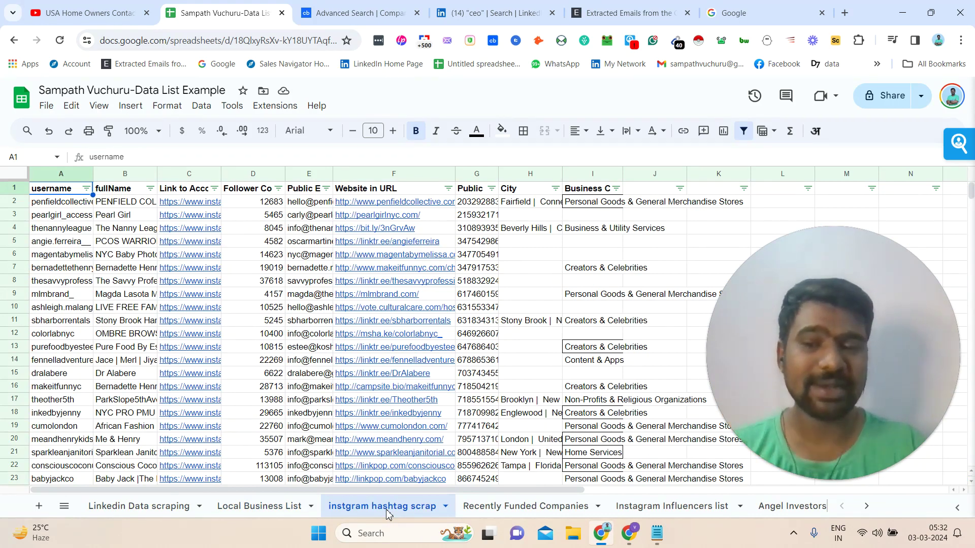
pyautogui.click(521, 515)
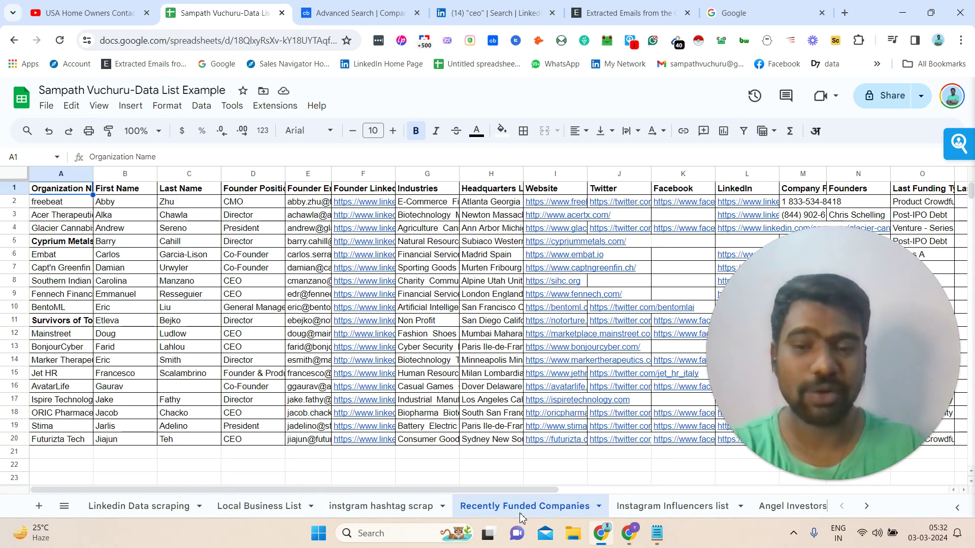
pyautogui.click(646, 510)
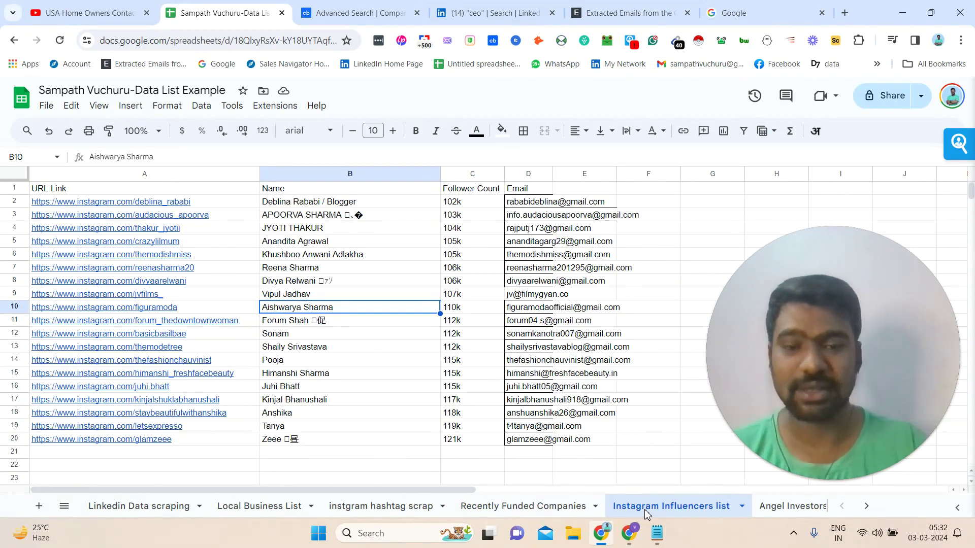
pyautogui.click(316, 415)
pyautogui.press('Right')
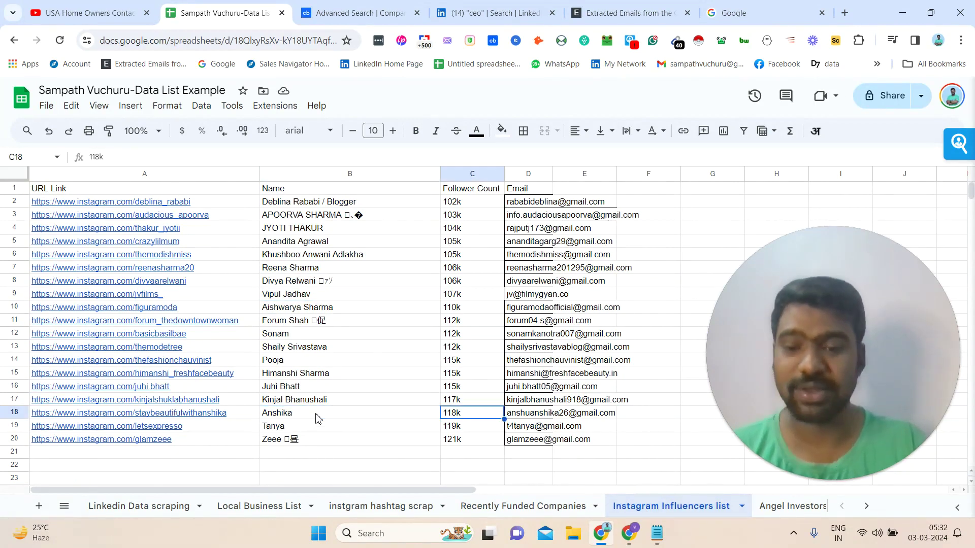
pyautogui.click(317, 418)
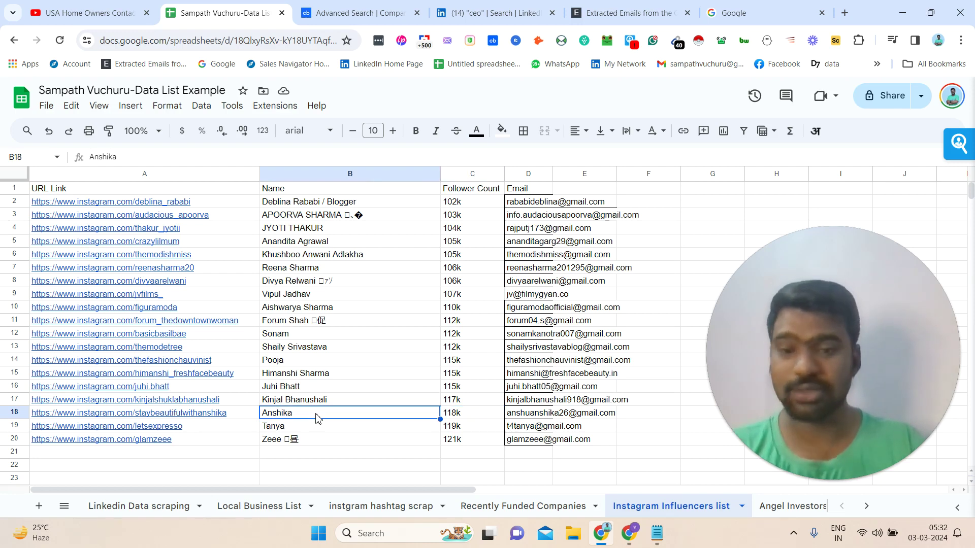
pyautogui.press('Left')
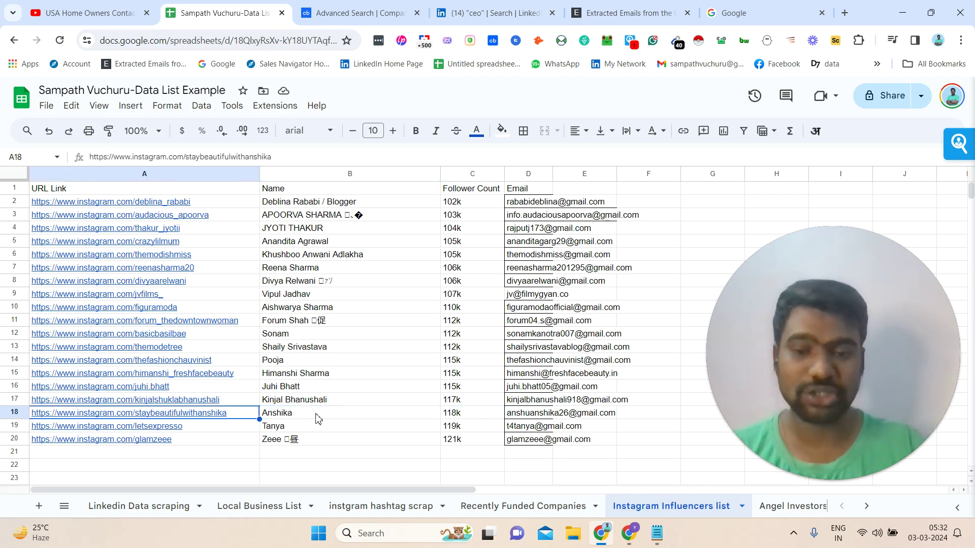
pyautogui.click(790, 508)
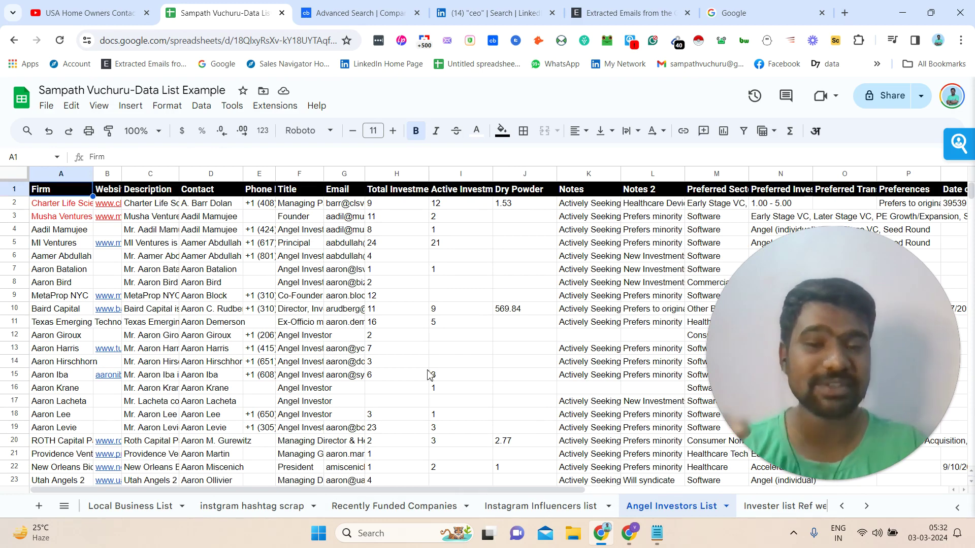
pyautogui.click(126, 506)
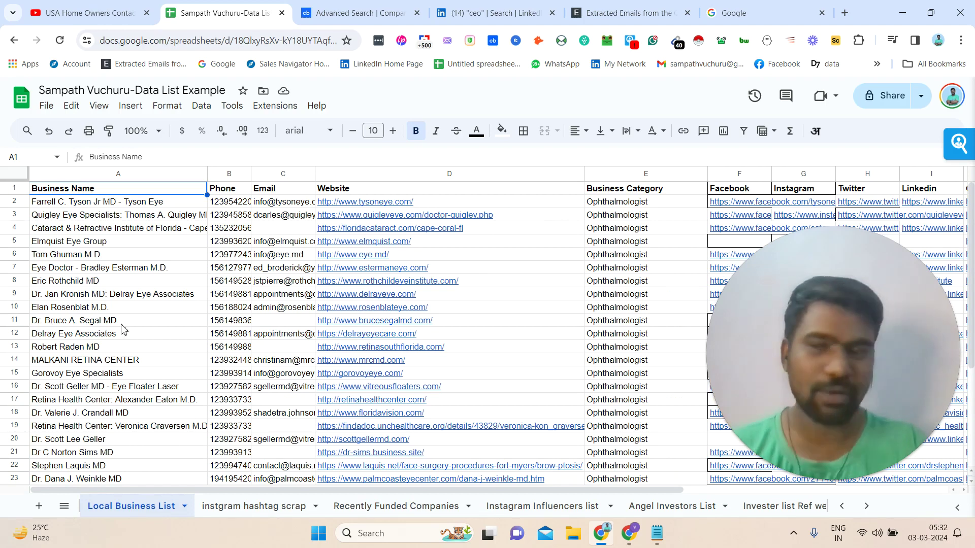
# - Switch to the YouTube video on USA home owners contact lists and review the contact details in its description
pyautogui.click(146, 7)
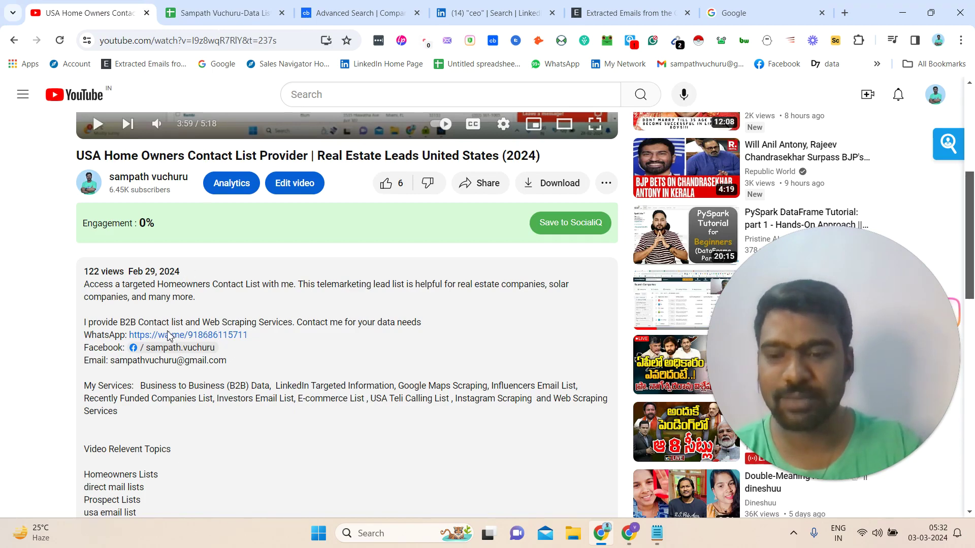
pyautogui.tripleClick(169, 337)
pyautogui.click(315, 349)
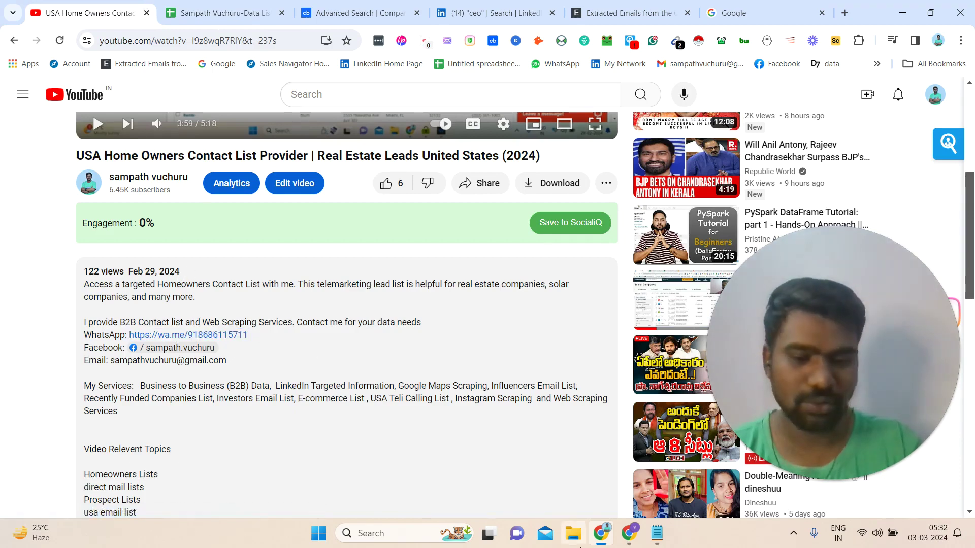
# - Look over the Sales Navigator leads filtered to a 1-10 headcount and minimize that window
pyautogui.click(628, 533)
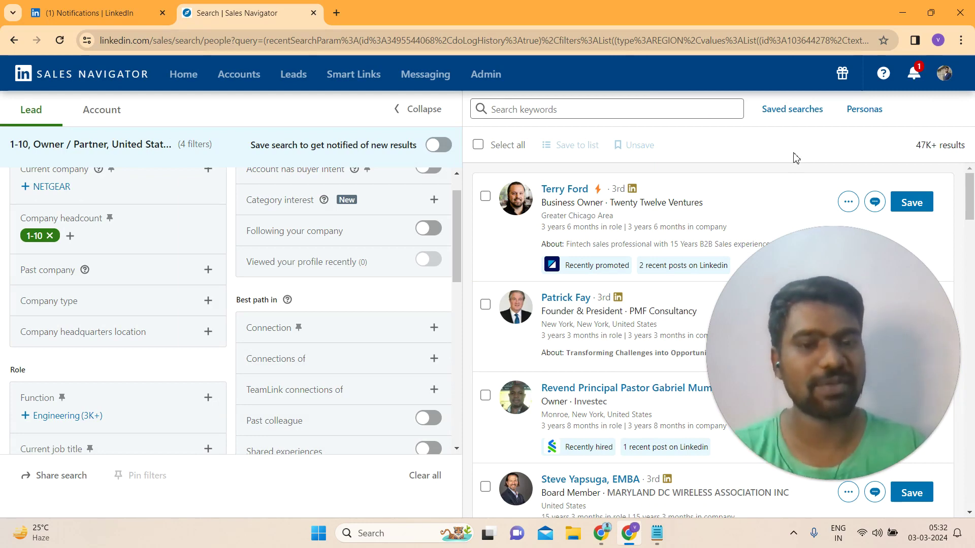
pyautogui.click(902, 13)
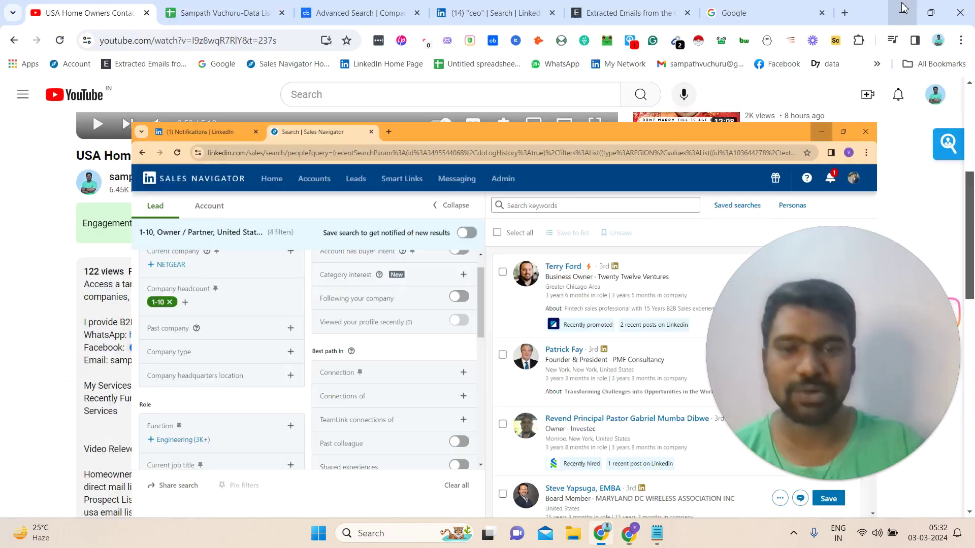
# - Review the LinkedIn people search for "ceo", including its keyword and result list, checking the Google page in between
pyautogui.click(516, 7)
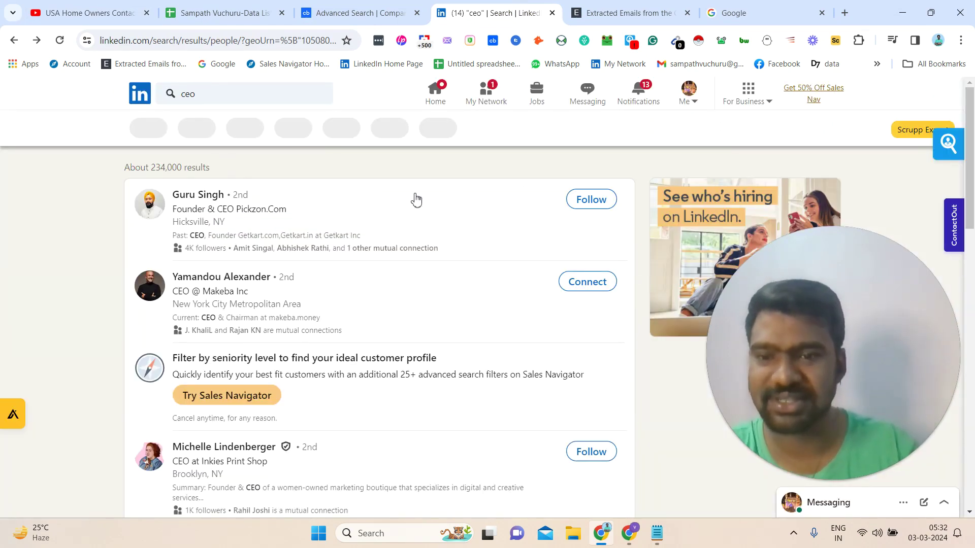
pyautogui.moveTo(971, 171); pyautogui.dragTo(971, 116)
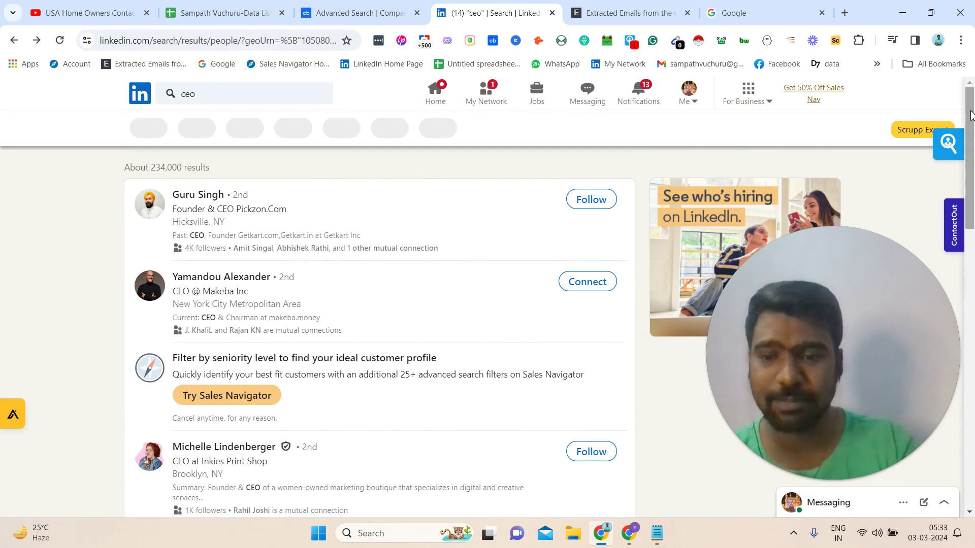
pyautogui.moveTo(971, 120)
pyautogui.mouseDown()
pyautogui.moveTo(971, 131)
pyautogui.moveTo(971, 113)
pyautogui.mouseUp()
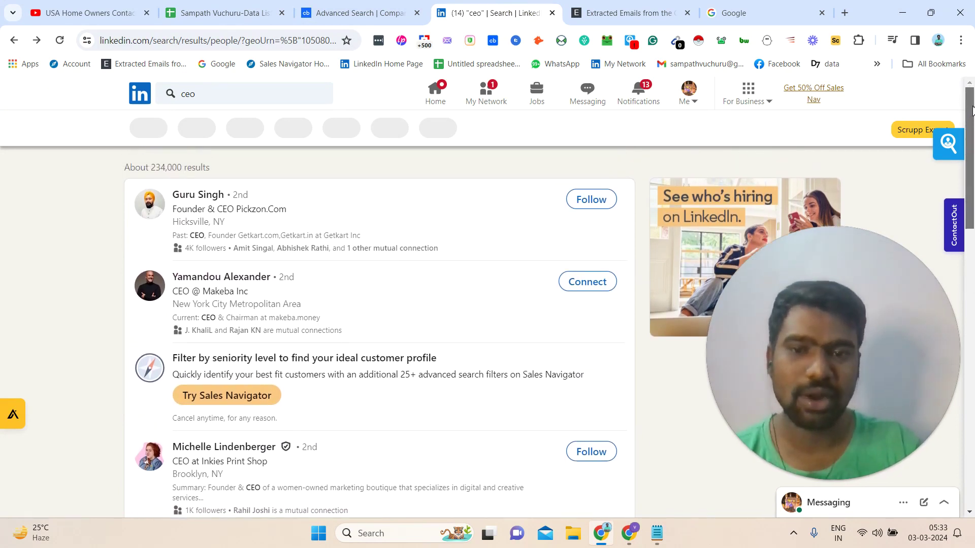
pyautogui.click(801, 7)
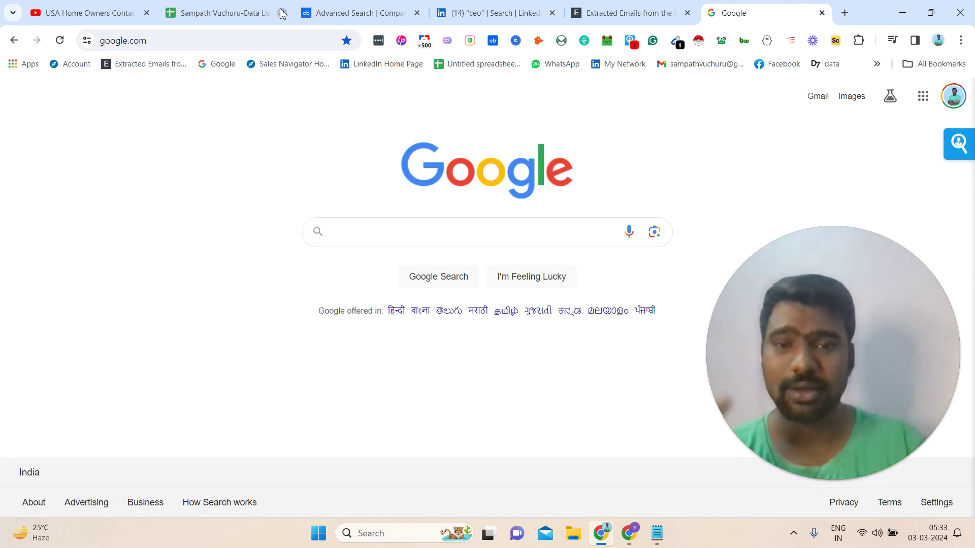
pyautogui.click(534, 5)
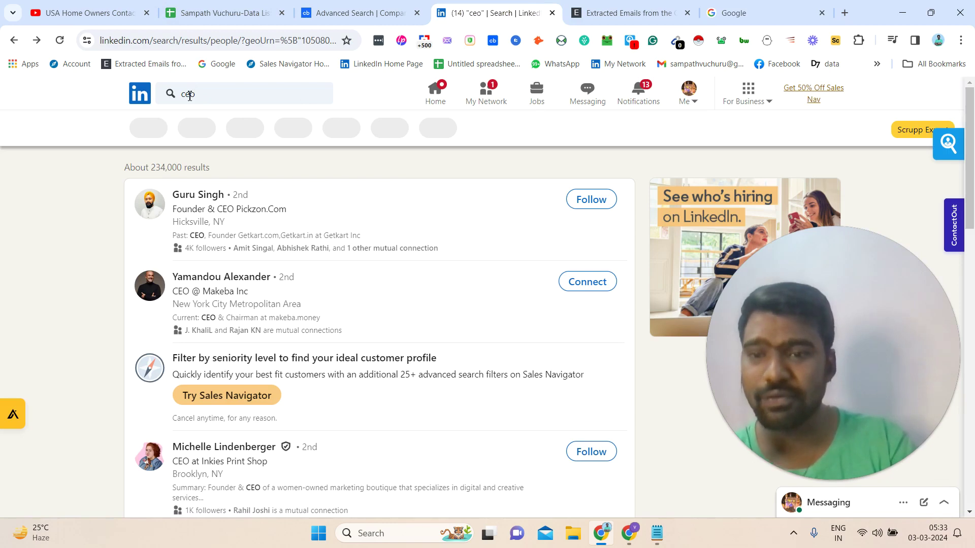
pyautogui.doubleClick(190, 95)
pyautogui.click(120, 146)
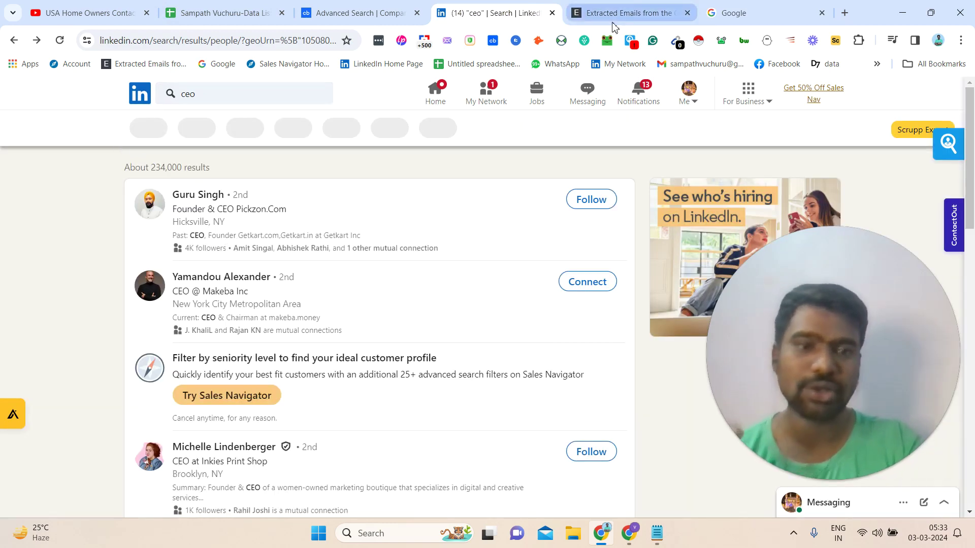
# - Switch to the Google page and enter the quoted keywords "ceo" "Newyork" as the search query
pyautogui.click(724, 7)
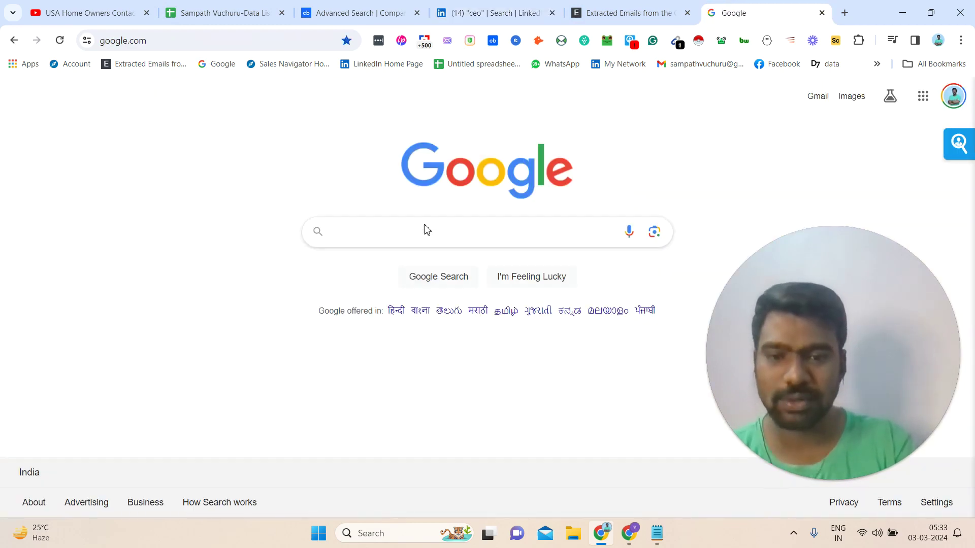
pyautogui.click(413, 242)
pyautogui.write('ceo')
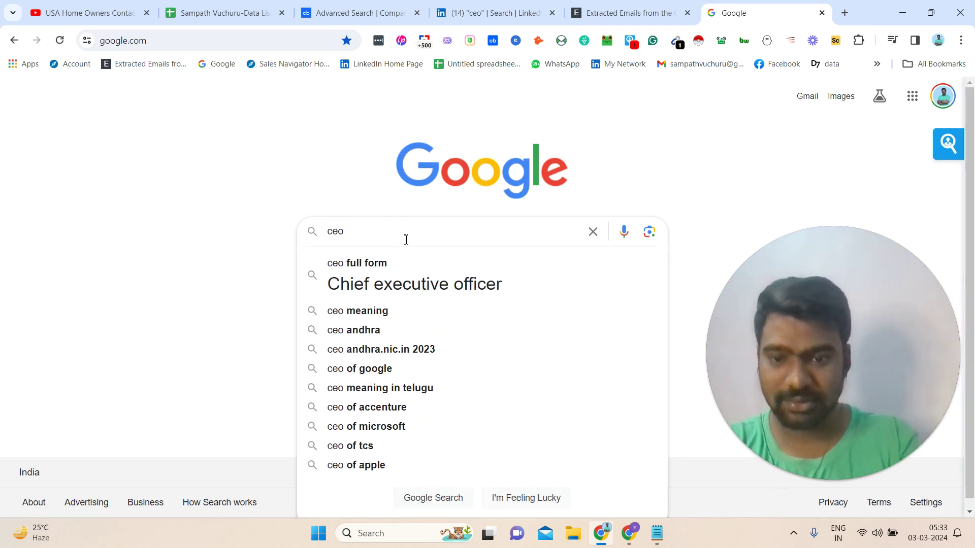
pyautogui.press('Home')
pyautogui.write('"')
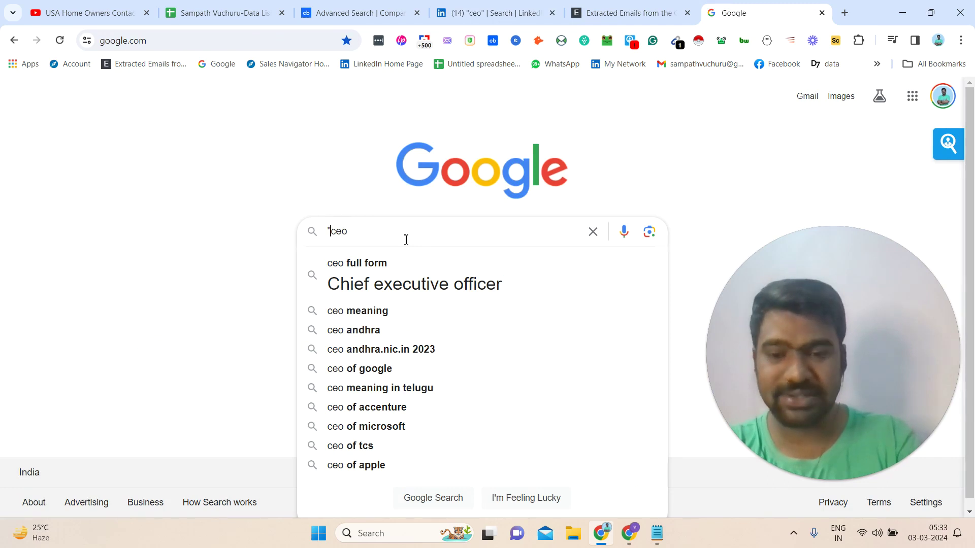
pyautogui.press('End')
pyautogui.write('"')
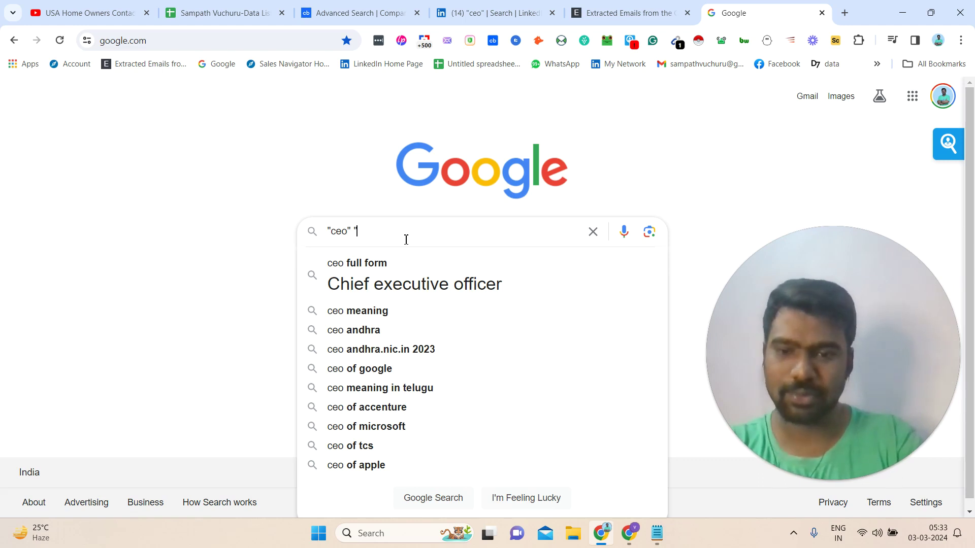
pyautogui.write('"Ne')
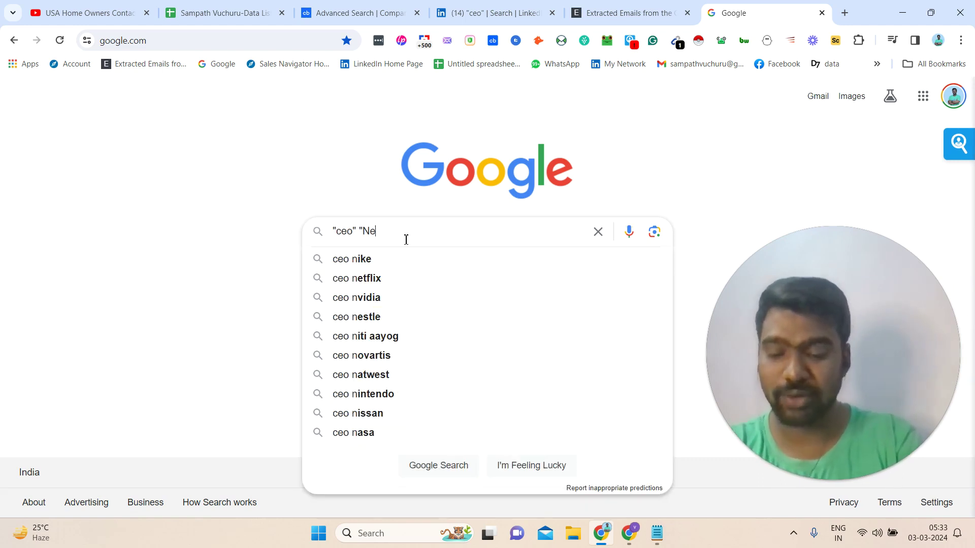
pyautogui.write('wyork')
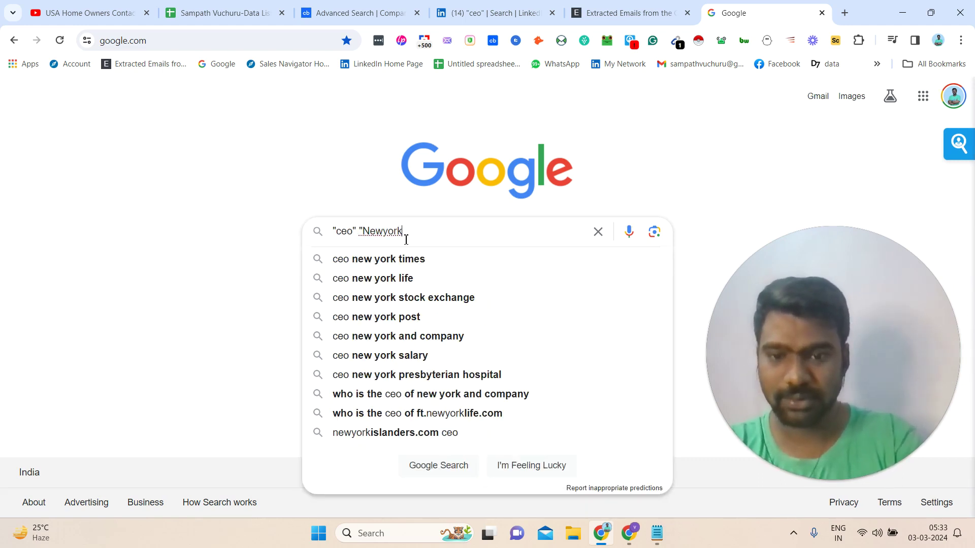
pyautogui.write('"')
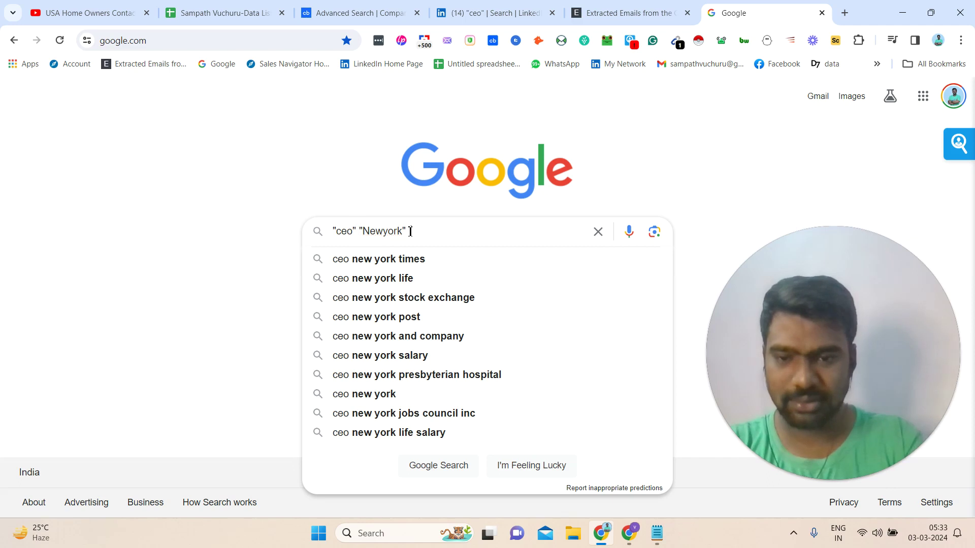
pyautogui.write('  email ')
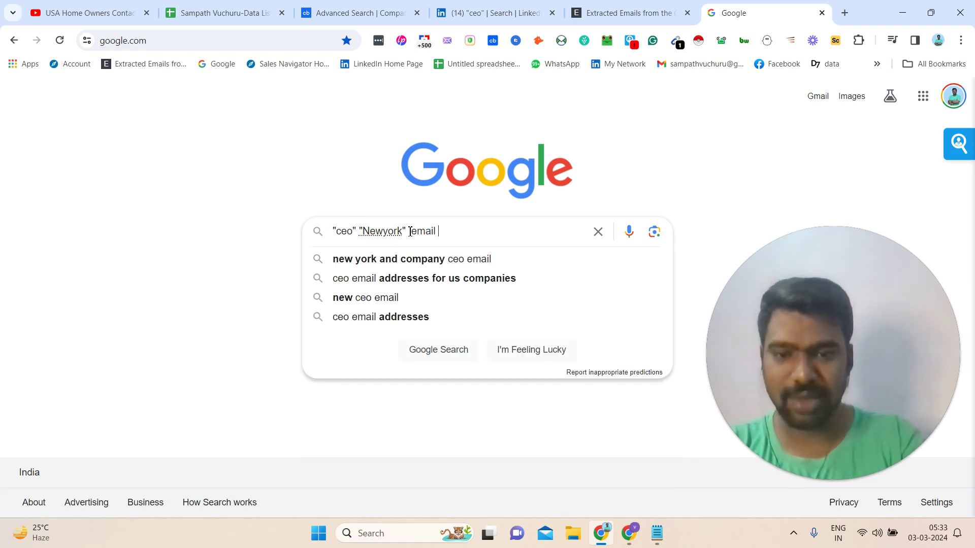
pyautogui.write('site')
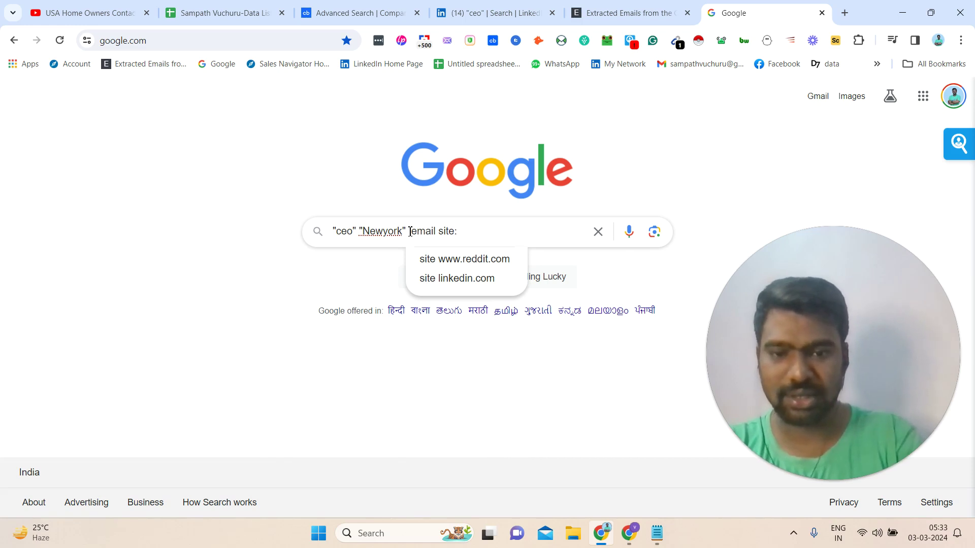
pyautogui.write(':')
pyautogui.doubleClick(483, 231)
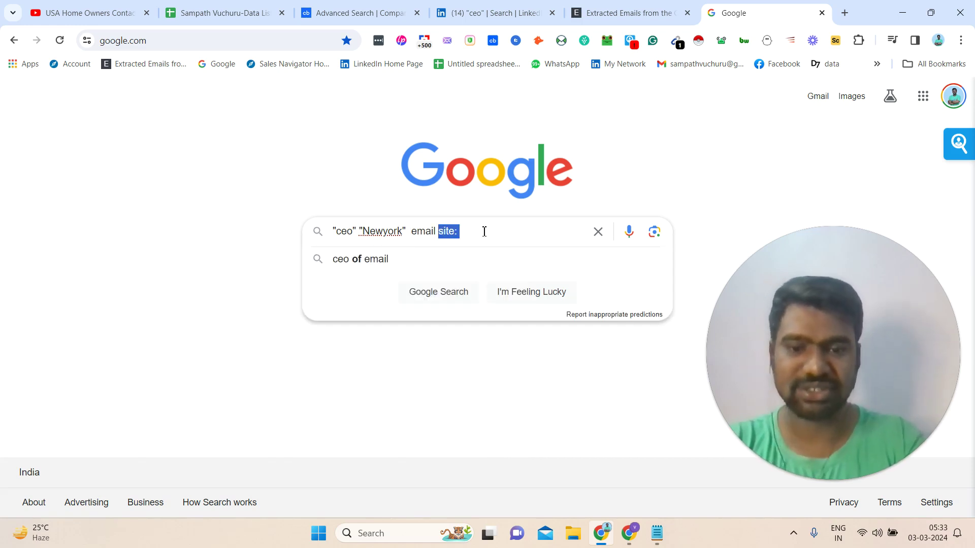
pyautogui.click(483, 231)
pyautogui.write('site:')
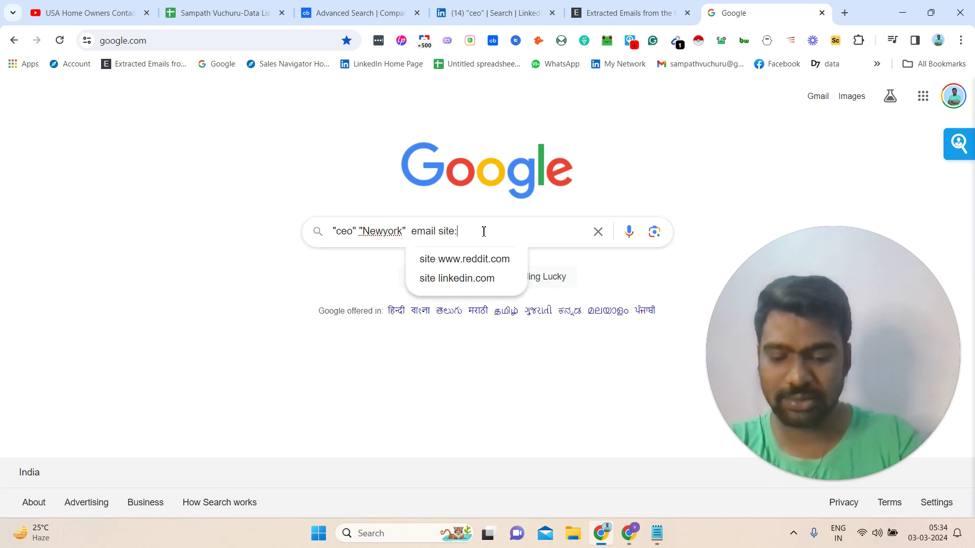
pyautogui.write('www.')
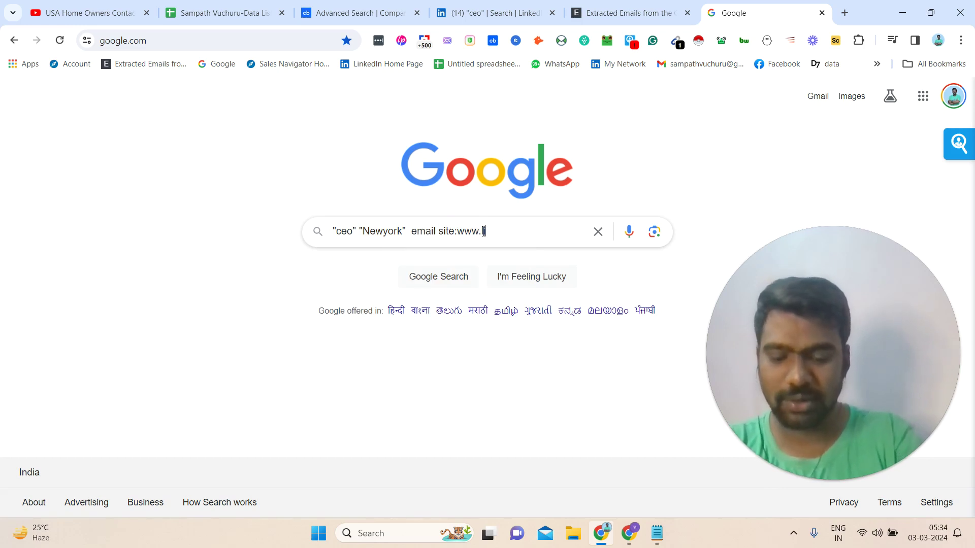
pyautogui.write('linkeidn.com')
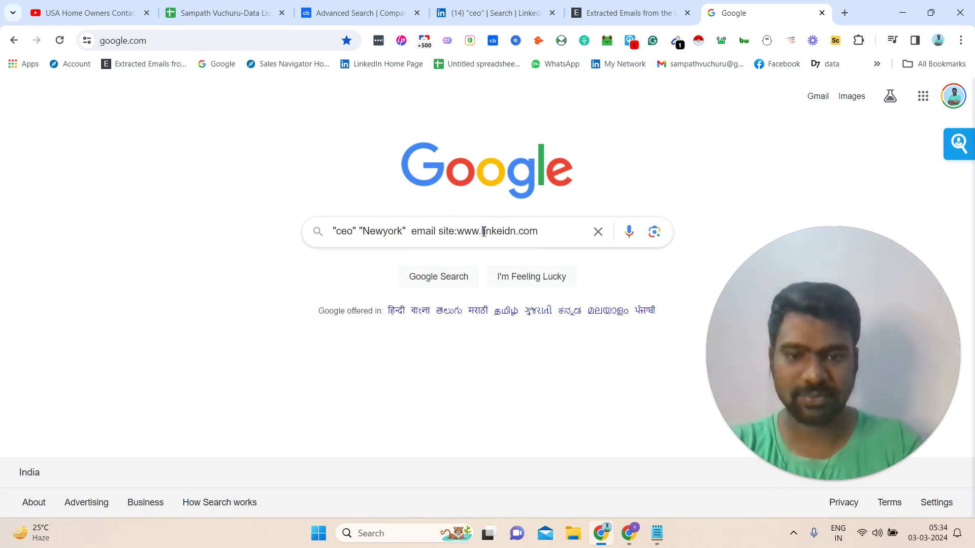
pyautogui.moveTo(483, 231); pyautogui.dragTo(545, 233)
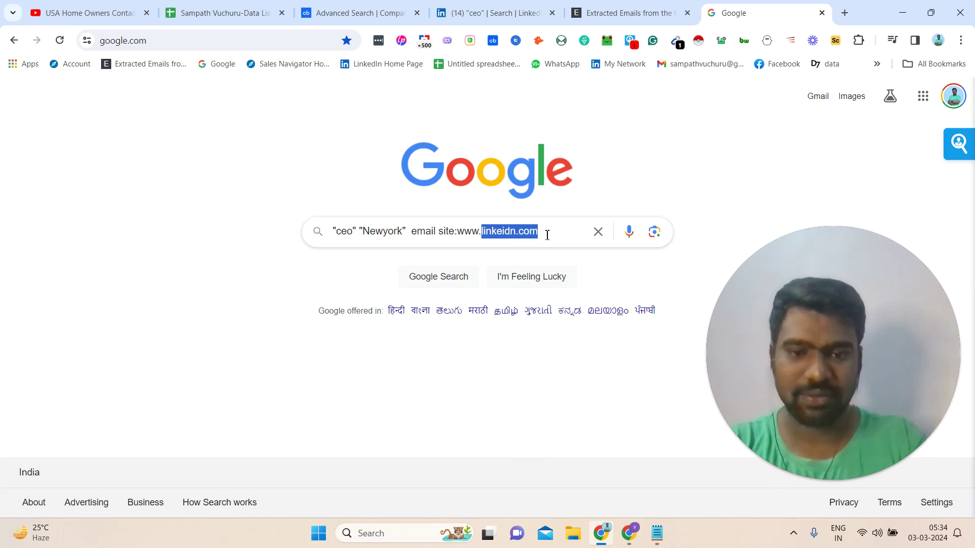
pyautogui.click(547, 234)
pyautogui.doubleClick(547, 234)
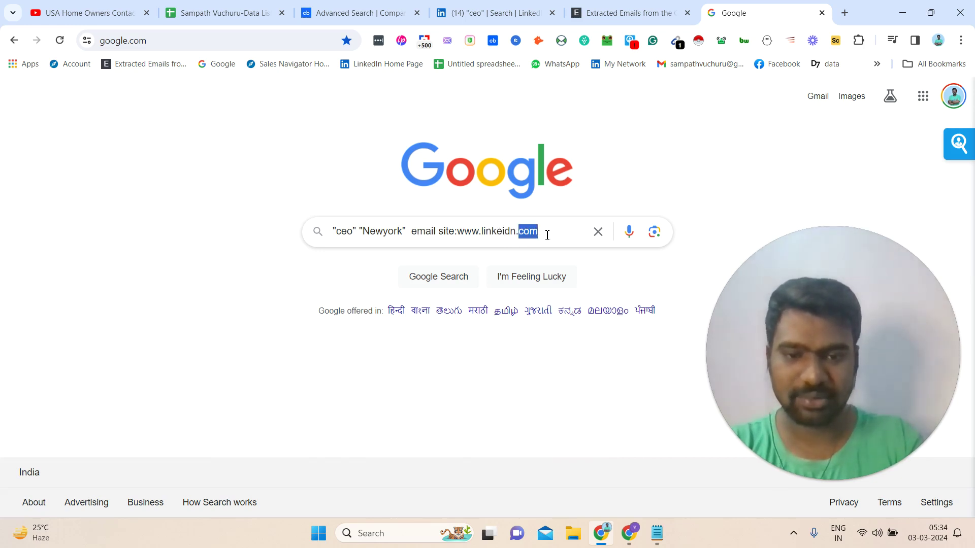
pyautogui.click(517, 232)
pyautogui.press('BackSpace')
pyautogui.press('BackSpace')
pyautogui.press('BackSpace')
pyautogui.press('BackSpace')
pyautogui.write('edin')
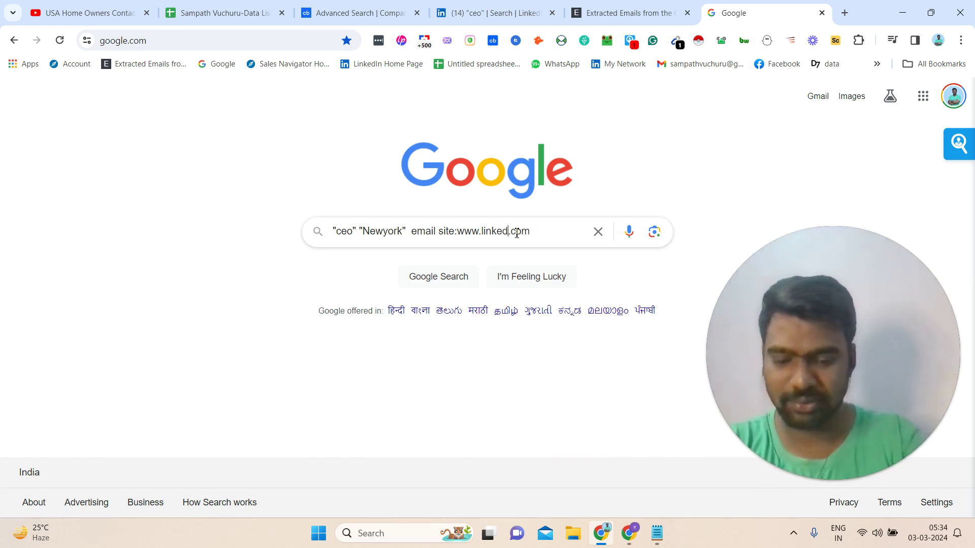
pyautogui.press('BackSpace')
pyautogui.press('BackSpace')
pyautogui.press('BackSpace')
pyautogui.press('BackSpace')
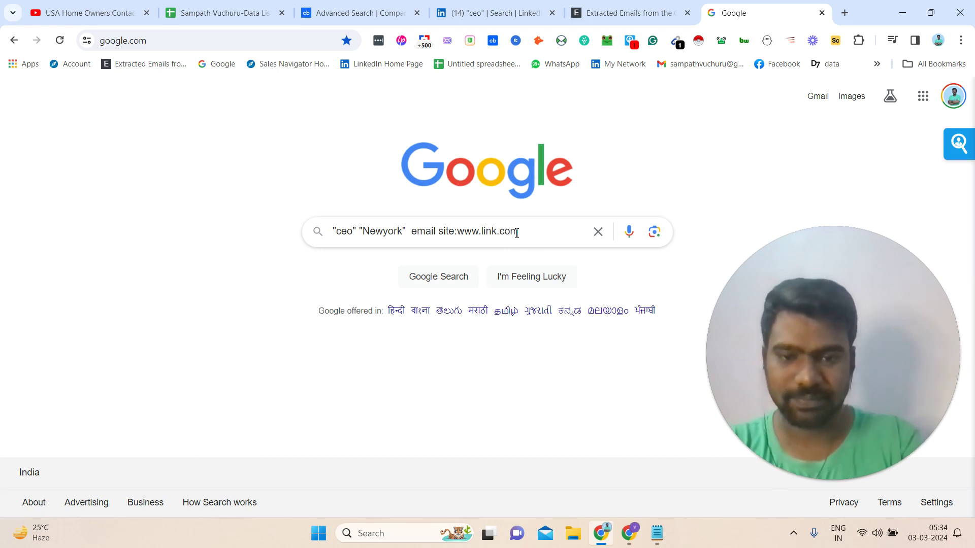
pyautogui.write('edin')
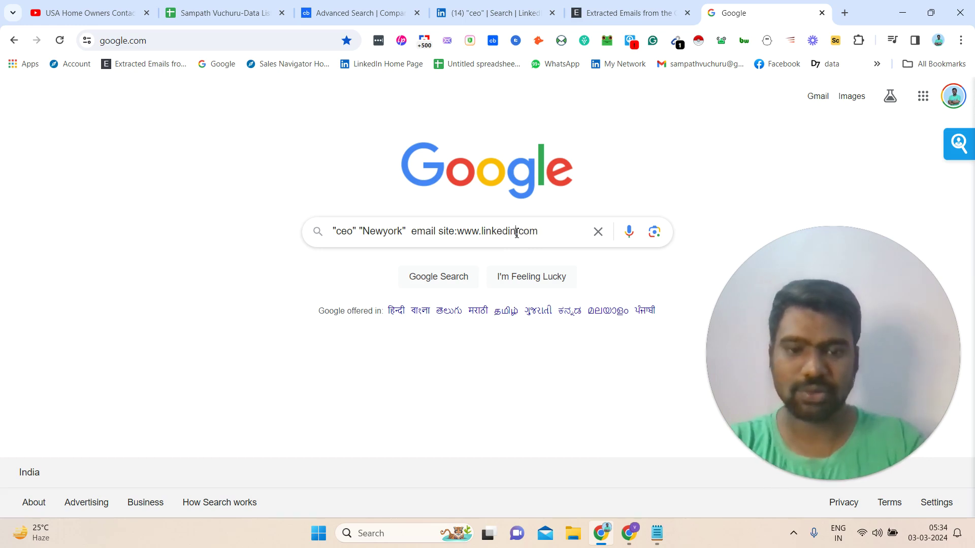
pyautogui.moveTo(533, 233)
pyautogui.mouseDown()
pyautogui.moveTo(329, 233)
pyautogui.moveTo(550, 233)
pyautogui.moveTo(316, 239)
pyautogui.moveTo(542, 231)
pyautogui.mouseUp()
pyautogui.click(551, 233)
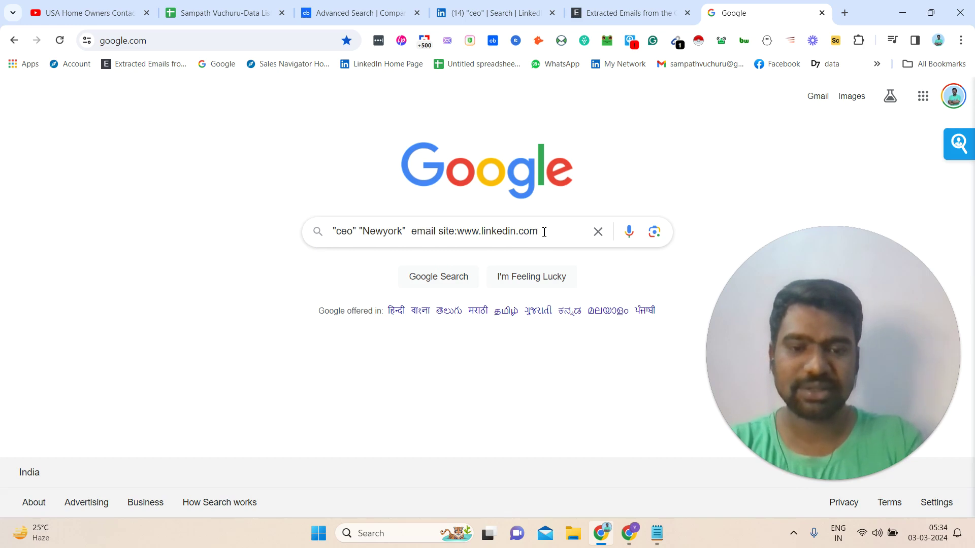
pyautogui.press('Return')
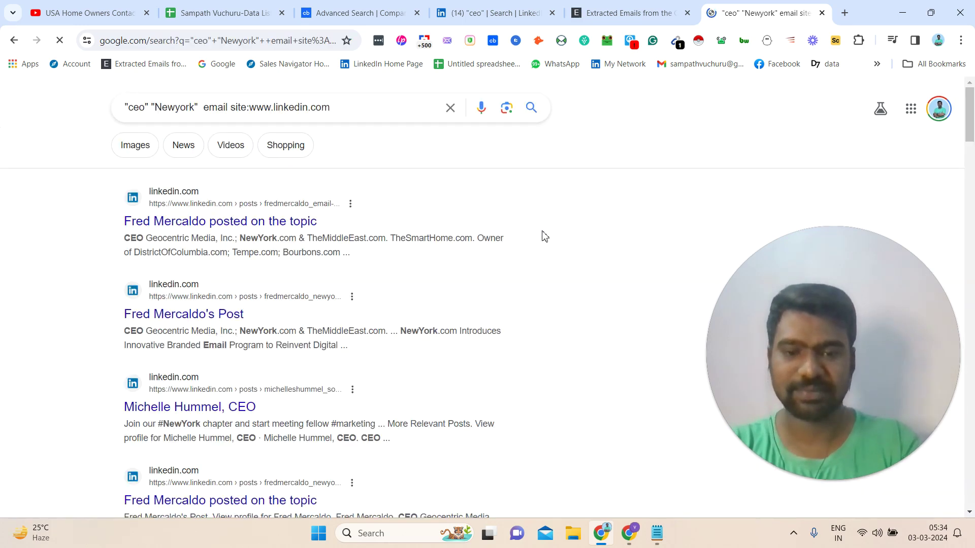
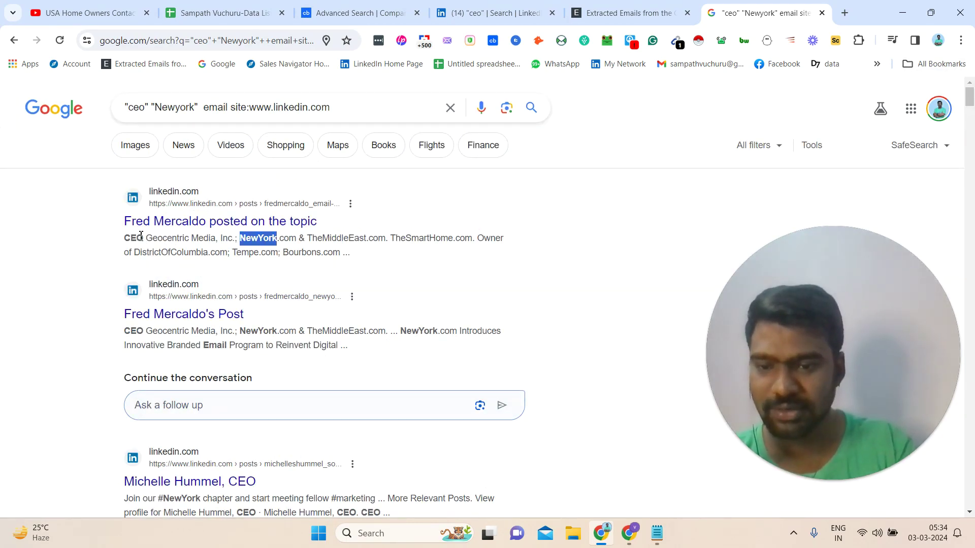
# - Look through the LinkedIn results for CEO and New York matches and compare them with the query's keywords
pyautogui.scroll(-3, 141, 235)
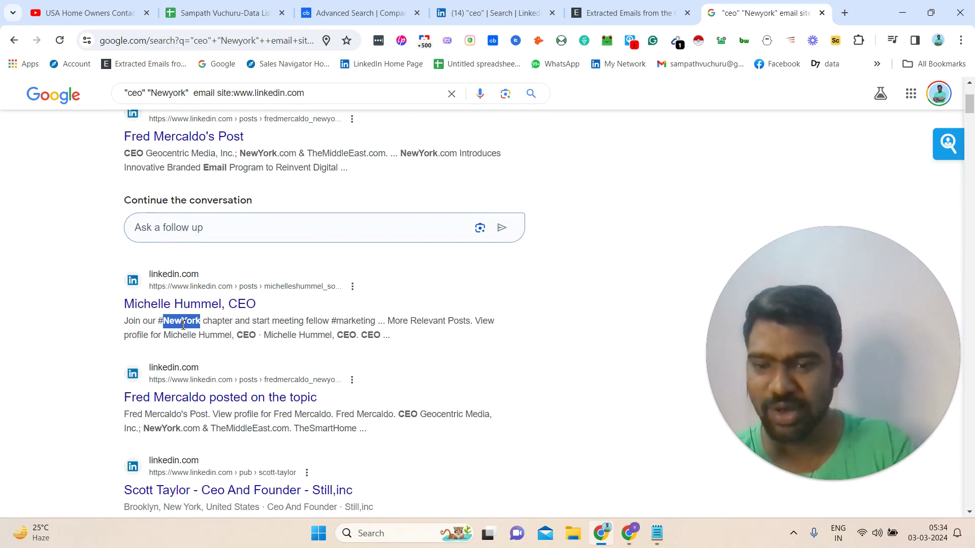
pyautogui.moveTo(969, 104); pyautogui.dragTo(937, 381)
pyautogui.scroll(15, 934, 376)
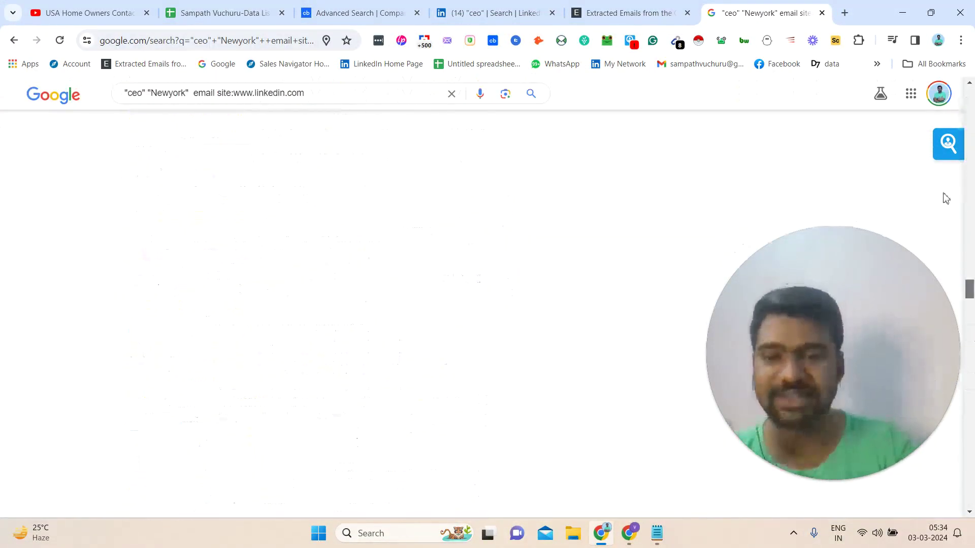
pyautogui.moveTo(968, 96); pyautogui.dragTo(934, 408)
pyautogui.scroll(15, 382, 224)
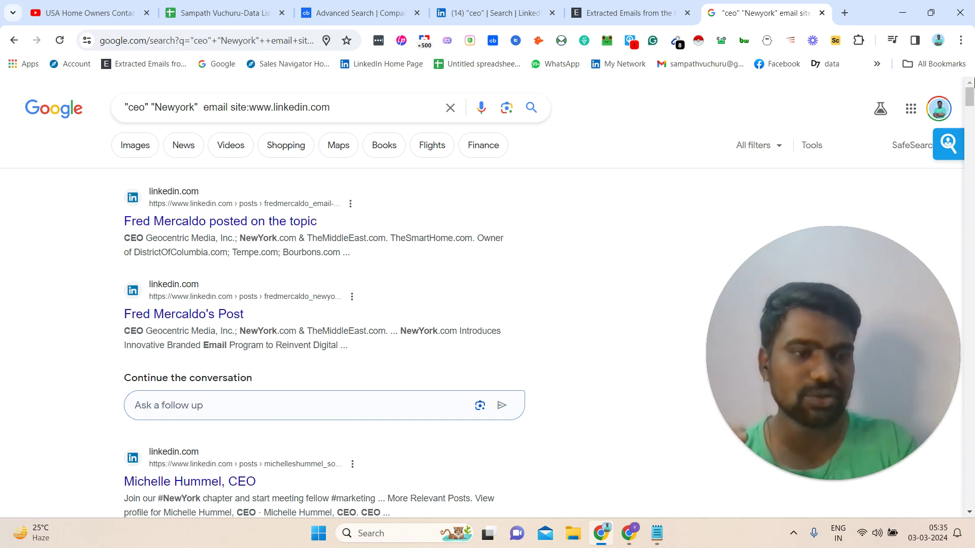
pyautogui.scroll(-15, 971, 98)
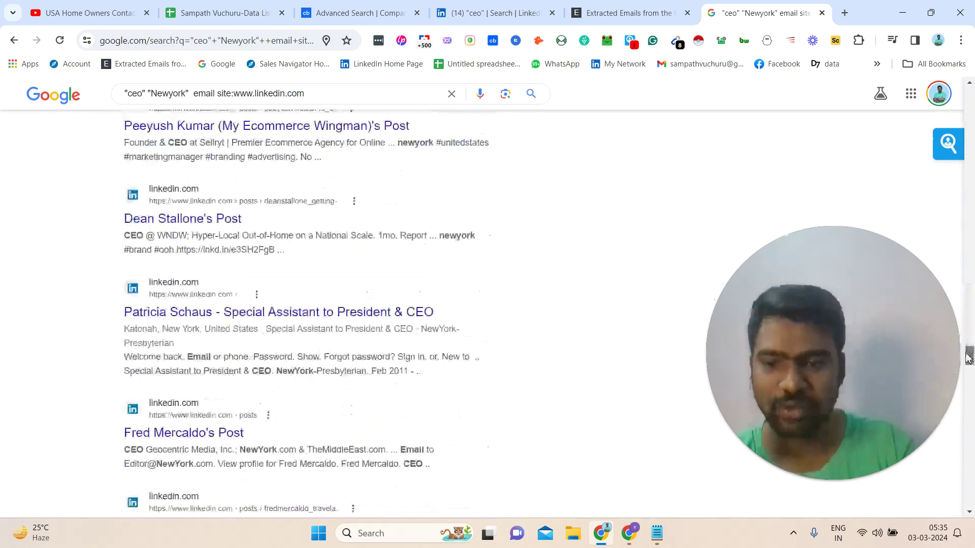
pyautogui.scroll(15, 973, 136)
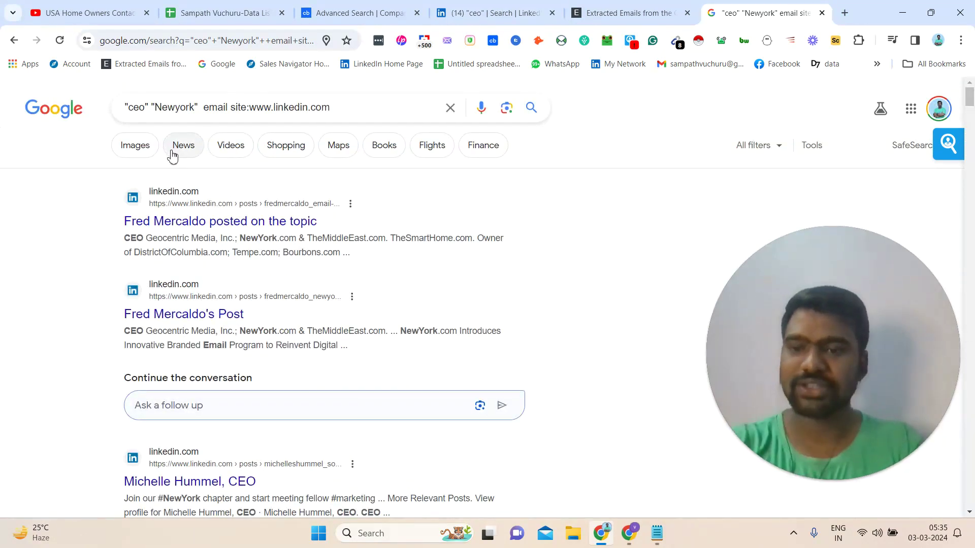
pyautogui.moveTo(151, 103); pyautogui.dragTo(264, 111)
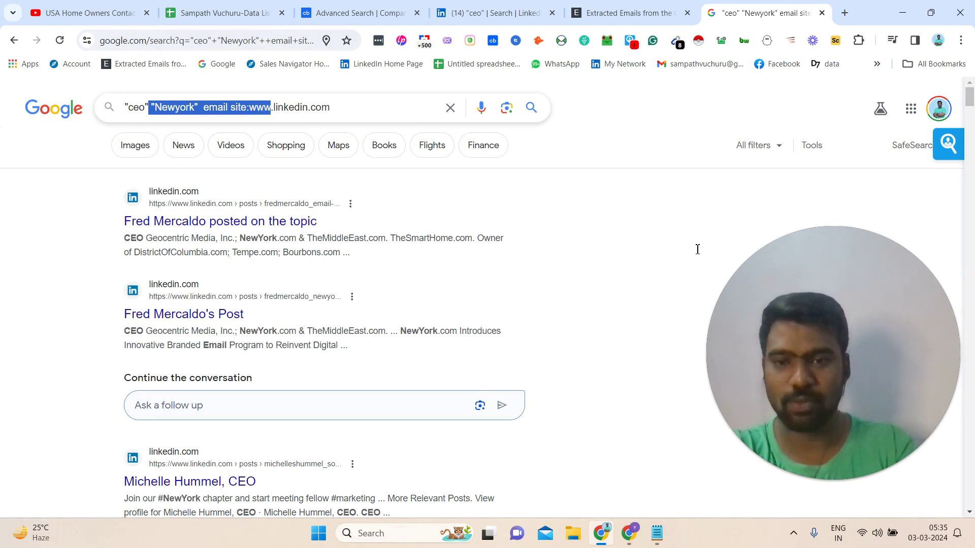
pyautogui.click(972, 107)
pyautogui.moveTo(973, 107)
pyautogui.mouseDown()
pyautogui.moveTo(972, 216)
pyautogui.moveTo(965, 105)
pyautogui.mouseUp()
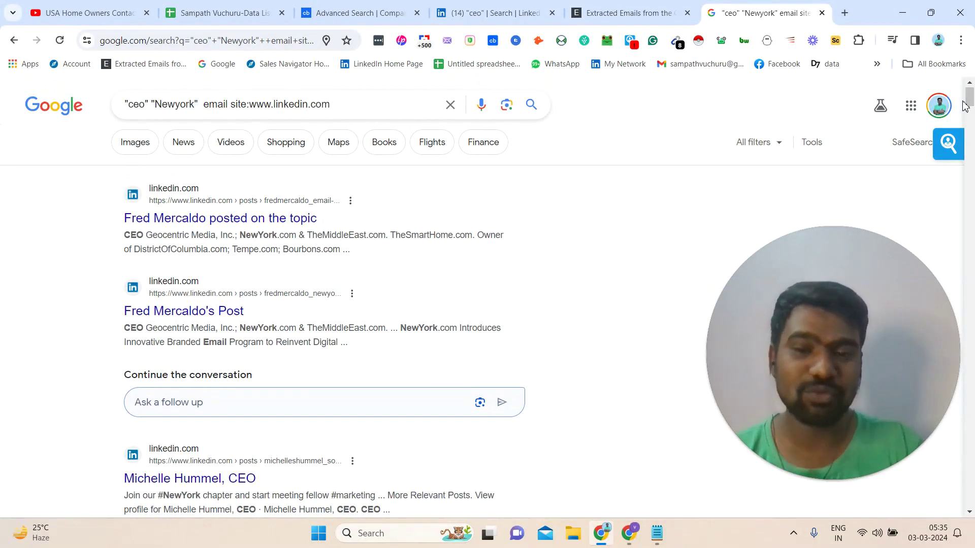
pyautogui.click(232, 103)
pyautogui.write('"@gmail')
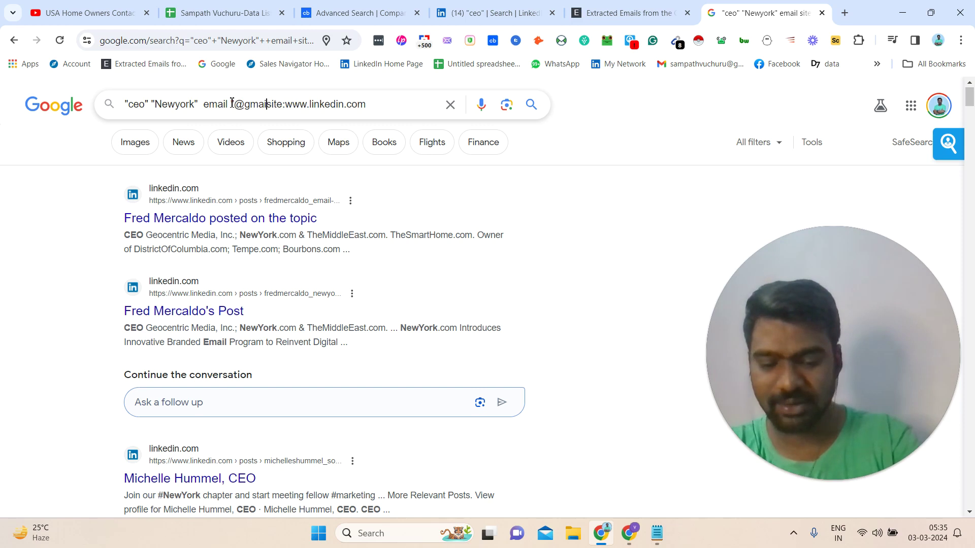
pyautogui.write('.com')
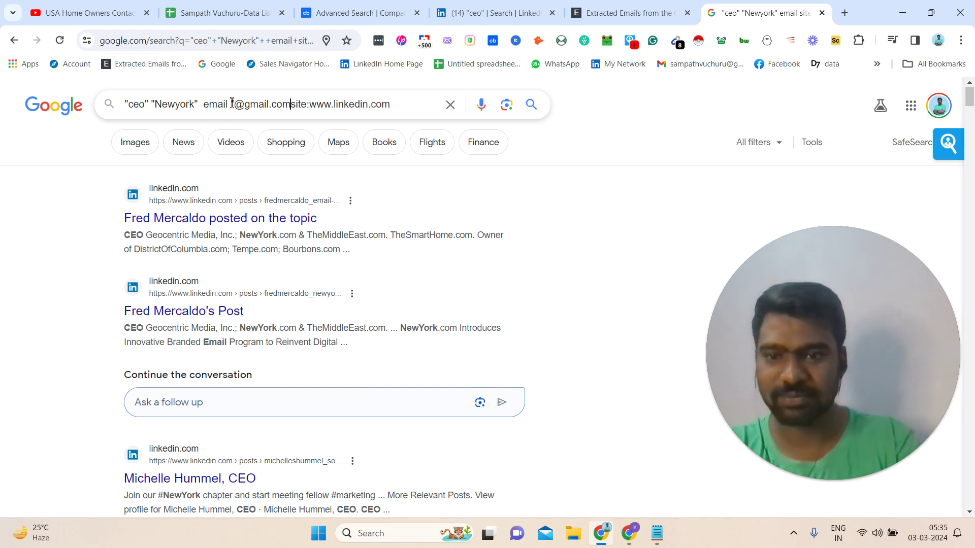
pyautogui.write('"')
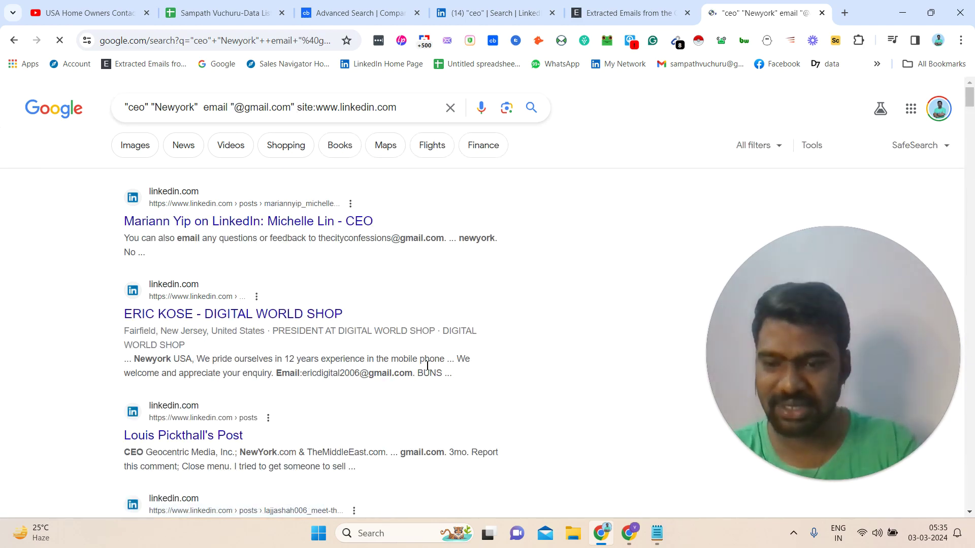
# - Examine the new results for Gmail addresses and CEO titles in the LinkedIn snippets
pyautogui.scroll(-6, 972, 255)
pyautogui.scroll(-6, 973, 255)
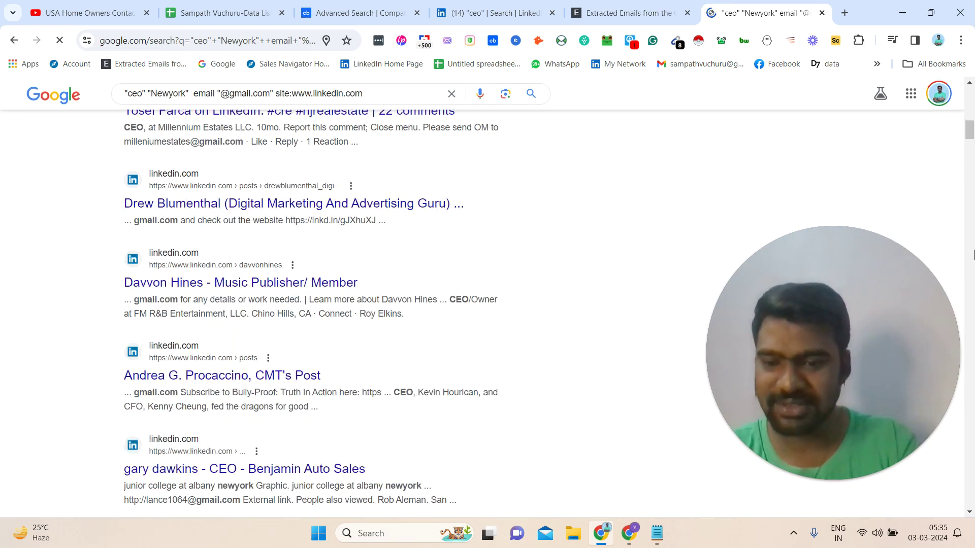
pyautogui.scroll(-6, 972, 255)
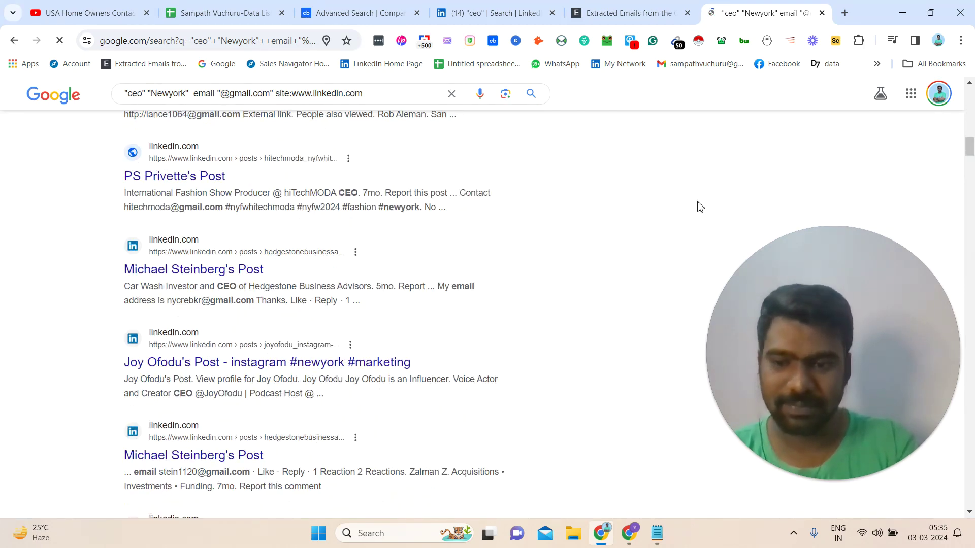
pyautogui.doubleClick(205, 301)
pyautogui.moveTo(223, 287); pyautogui.dragTo(259, 290)
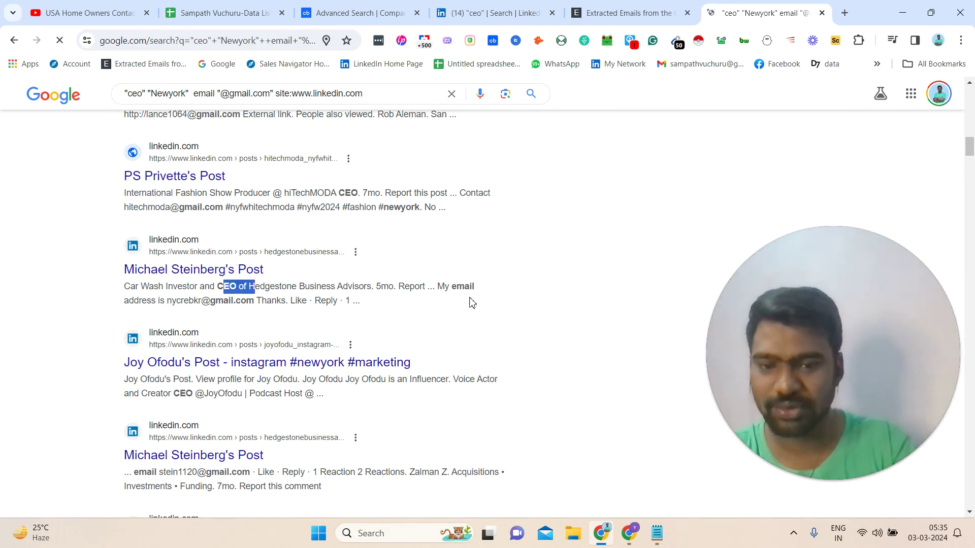
pyautogui.scroll(-6, 972, 287)
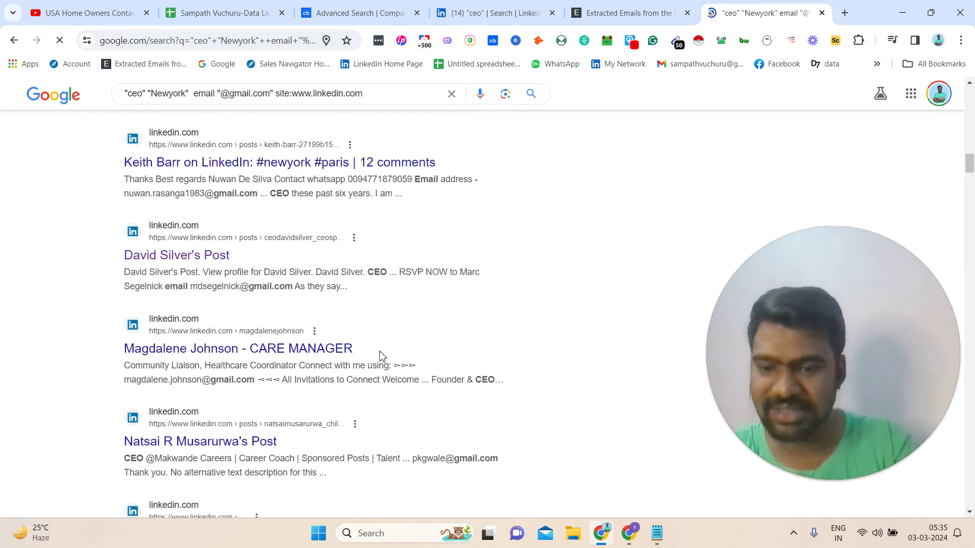
# - Examine the LinkedIn results for snippets pairing Gmail addresses with CEO and New York matches, comparing them with the query's keywords
pyautogui.moveTo(247, 382); pyautogui.dragTo(441, 403)
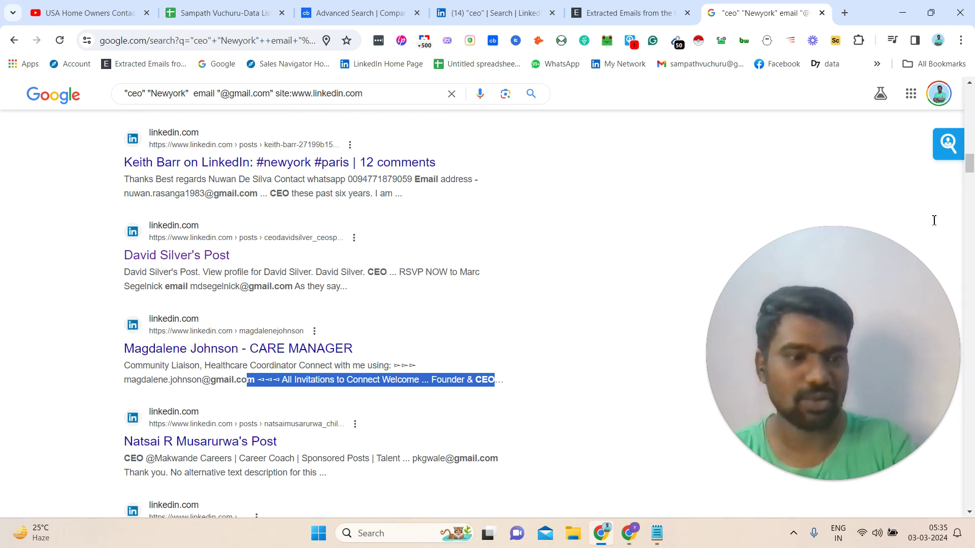
pyautogui.moveTo(971, 173); pyautogui.dragTo(973, 190)
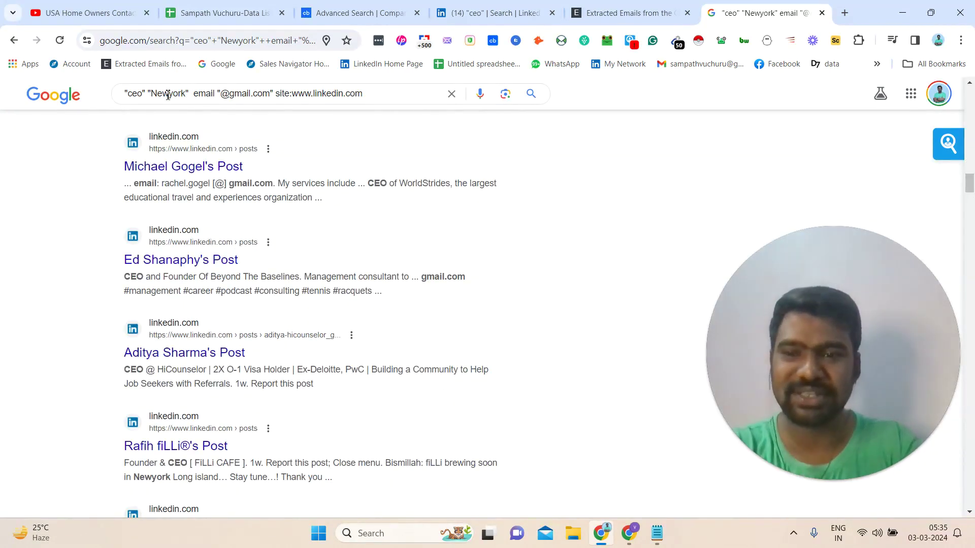
pyautogui.keyDown('shift'); pyautogui.click(372, 96); pyautogui.keyUp('shift')
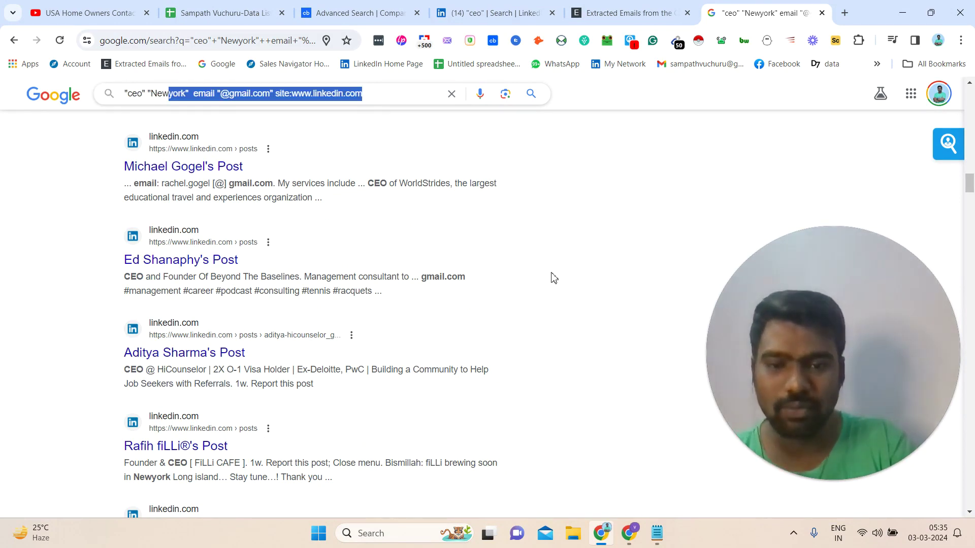
pyautogui.click(379, 302)
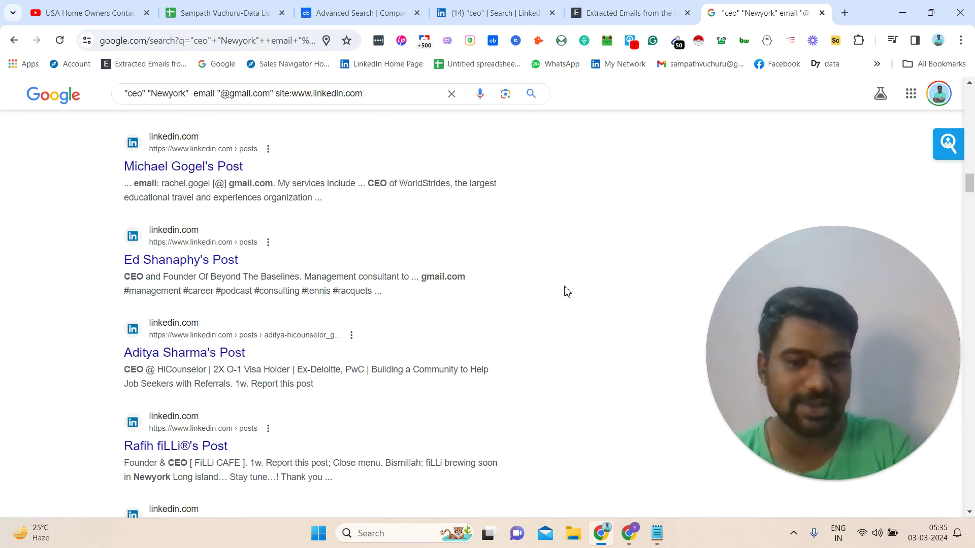
pyautogui.moveTo(969, 189); pyautogui.dragTo(971, 234)
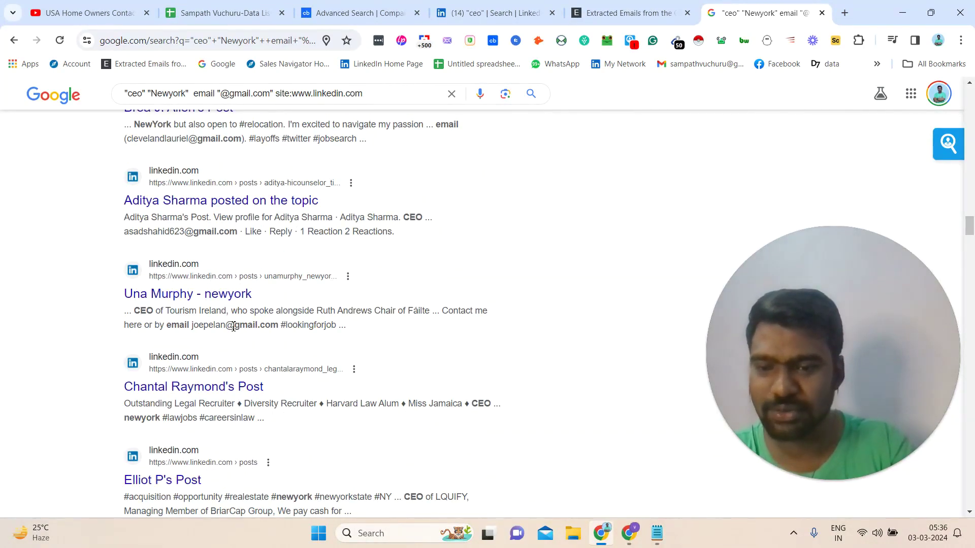
pyautogui.moveTo(971, 233); pyautogui.dragTo(971, 249)
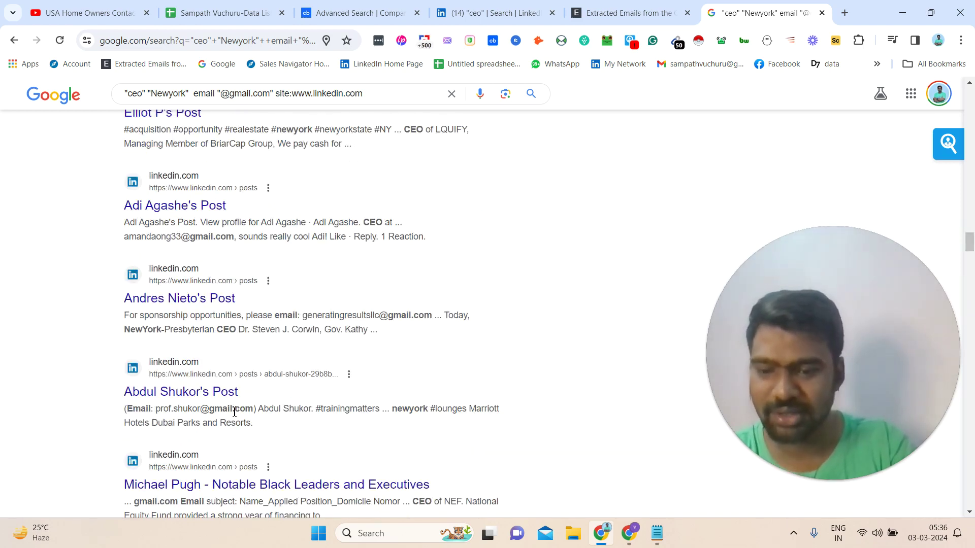
pyautogui.moveTo(971, 244); pyautogui.dragTo(971, 278)
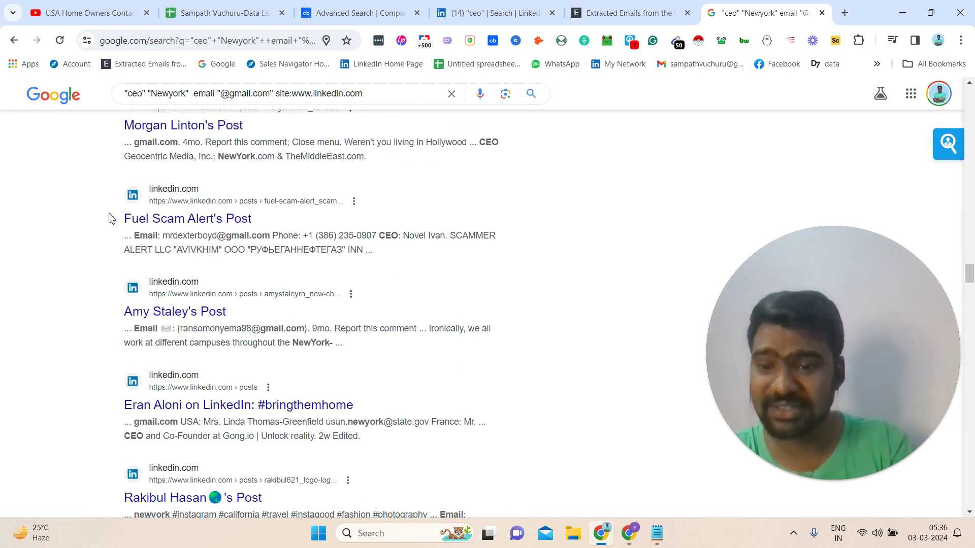
pyautogui.moveTo(971, 276); pyautogui.dragTo(971, 280)
pyautogui.moveTo(188, 209); pyautogui.dragTo(314, 214)
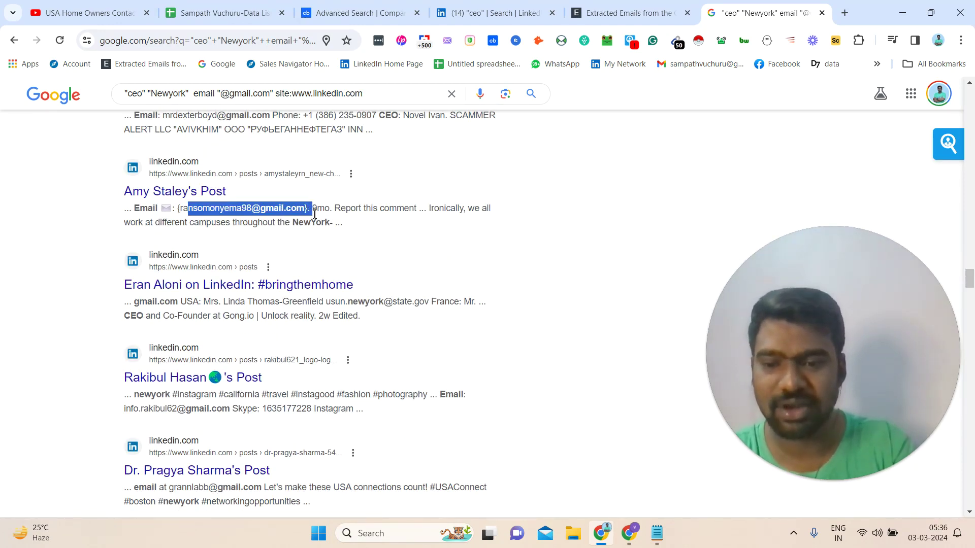
pyautogui.click(577, 242)
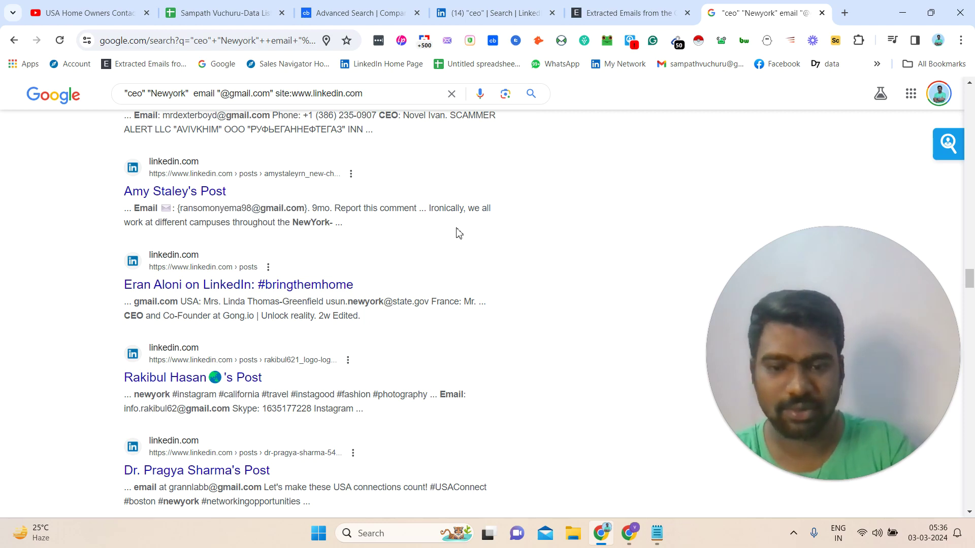
pyautogui.keyDown('shift'); pyautogui.click(341, 305); pyautogui.keyUp('shift')
pyautogui.click(495, 294)
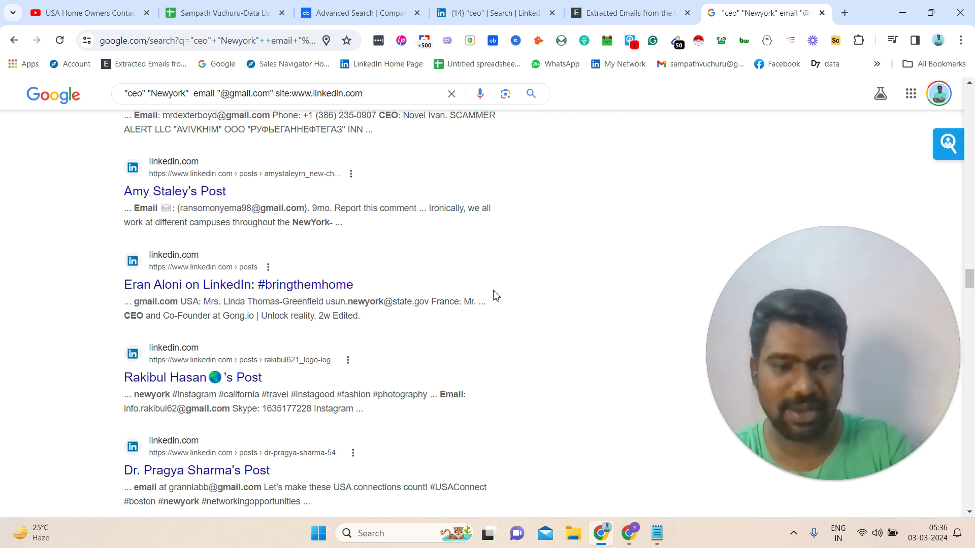
pyautogui.moveTo(968, 278); pyautogui.dragTo(971, 181)
pyautogui.hotkey('ctrl', 'f')
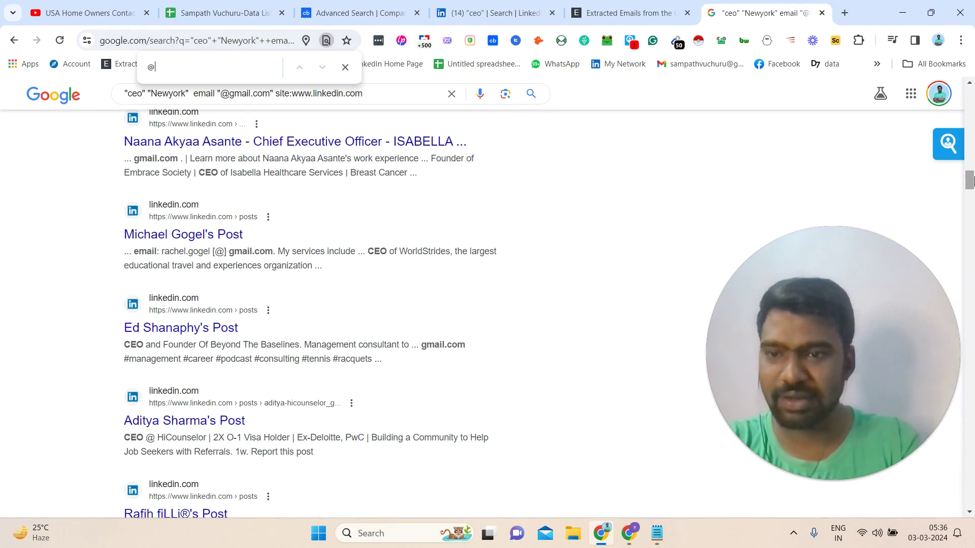
pyautogui.write('@')
pyautogui.press('Return')
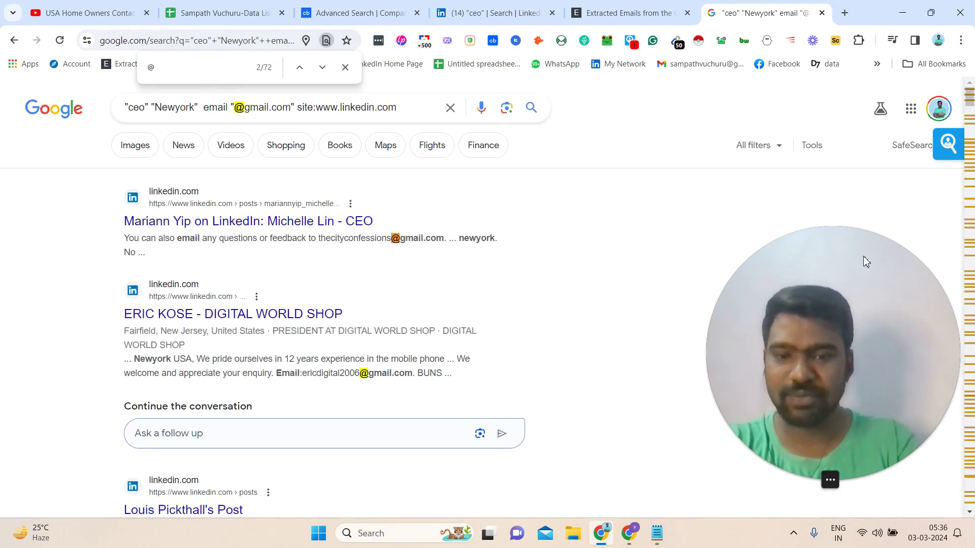
pyautogui.write('gmail')
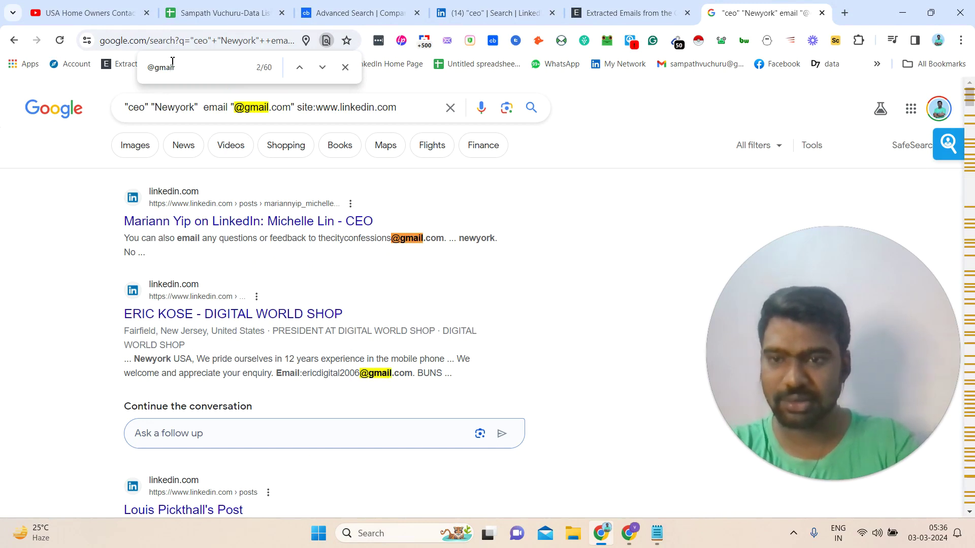
pyautogui.write('.com')
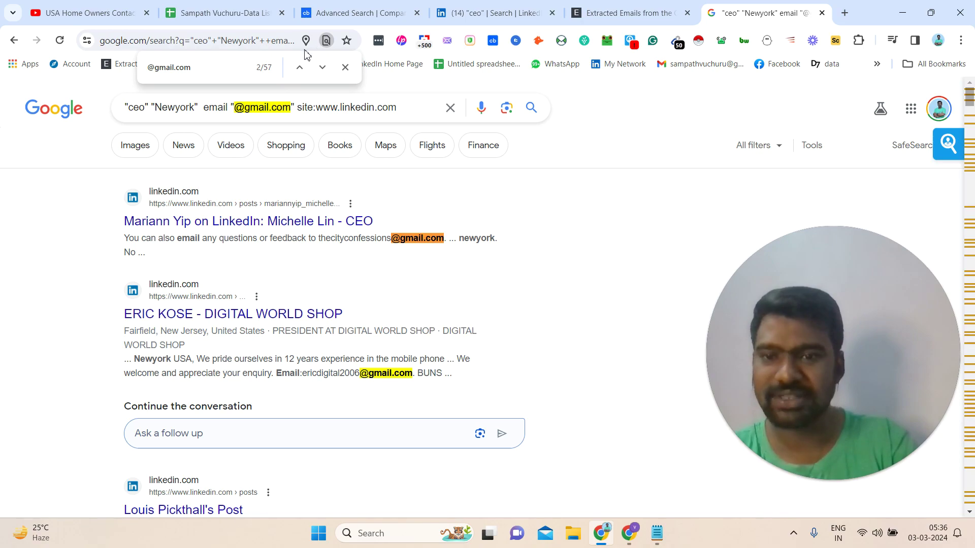
# - Load more LinkedIn results at the end of the list and return to the first result
pyautogui.moveTo(969, 99); pyautogui.dragTo(969, 508)
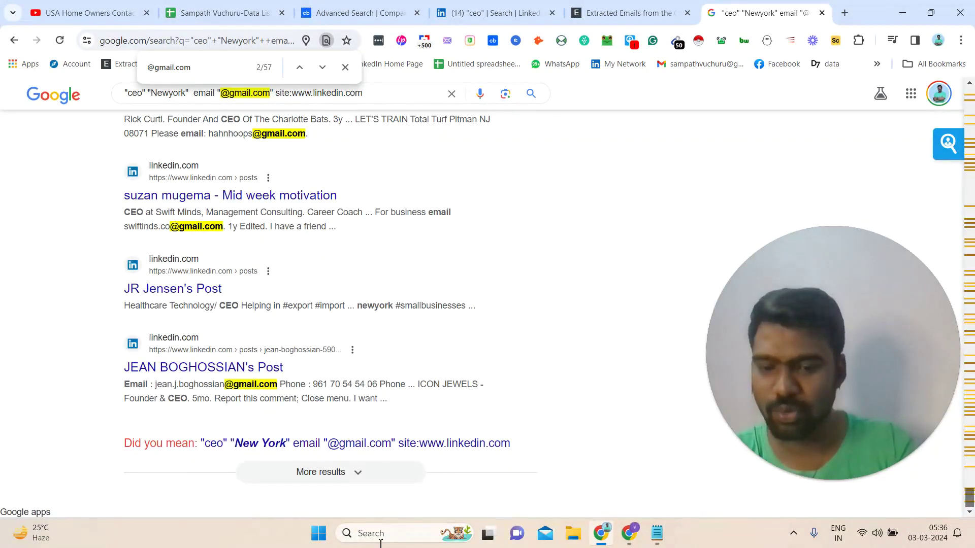
pyautogui.click(338, 477)
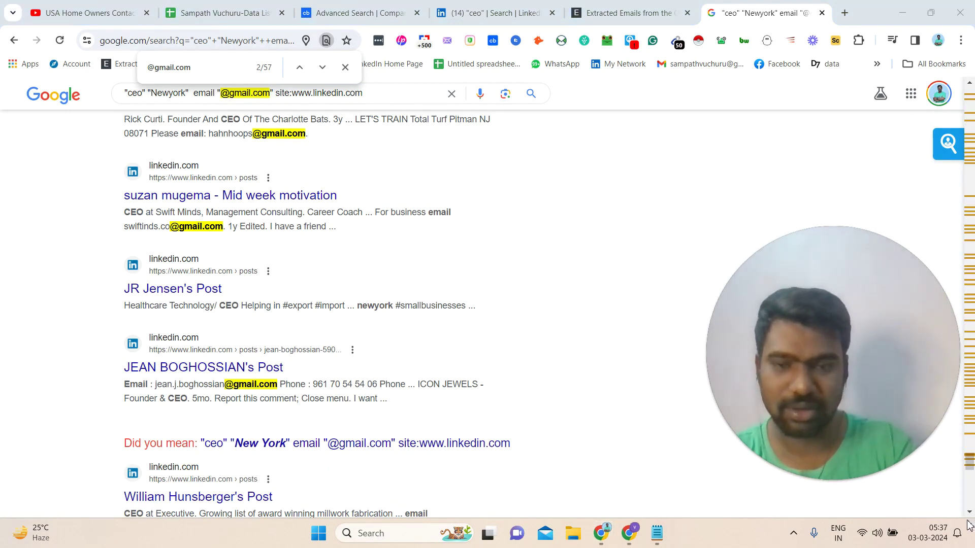
pyautogui.moveTo(971, 477); pyautogui.dragTo(971, 508)
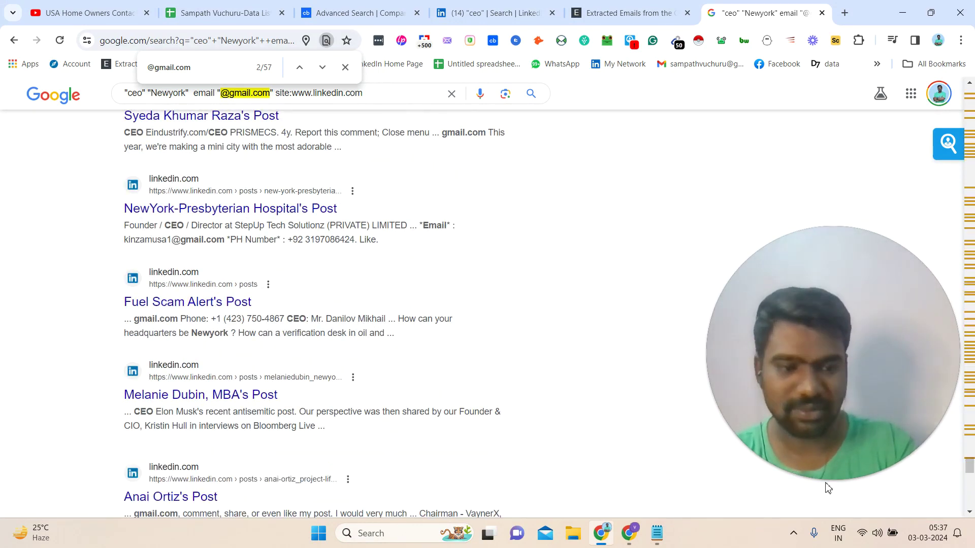
pyautogui.moveTo(973, 472); pyautogui.dragTo(967, 103)
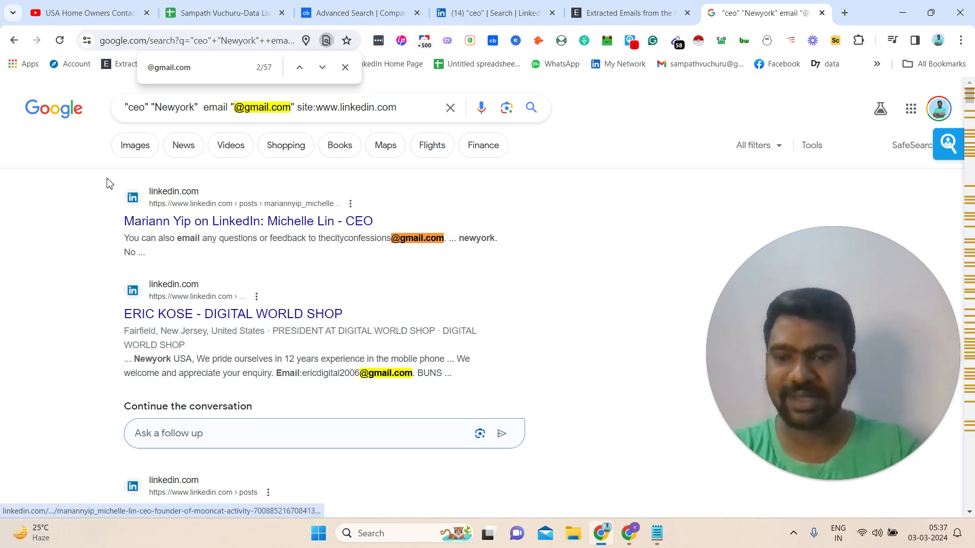
# - Copy the entire Google results page into Email-Checker.net's Email Extractor and extract the email addresses
pyautogui.hotkey('ctrl', 'a')
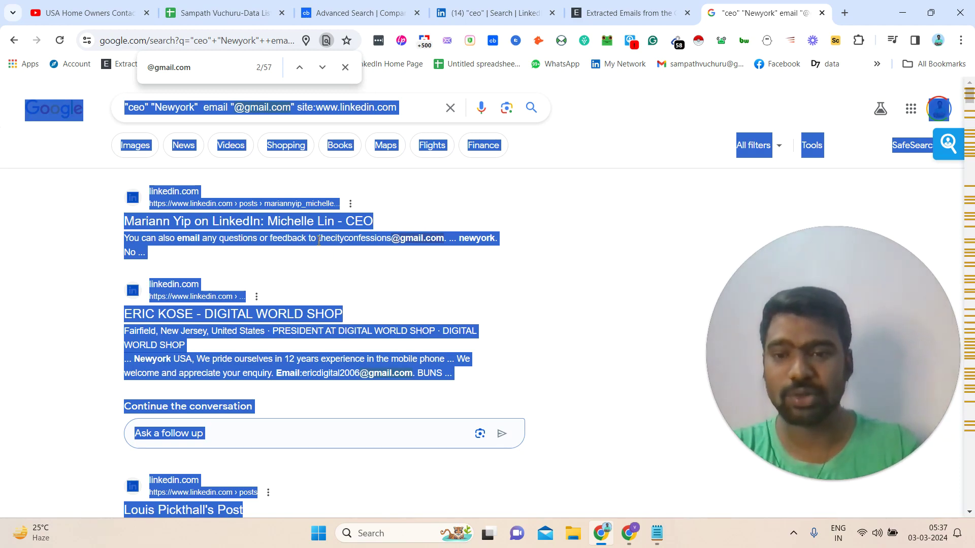
pyautogui.click(633, 5)
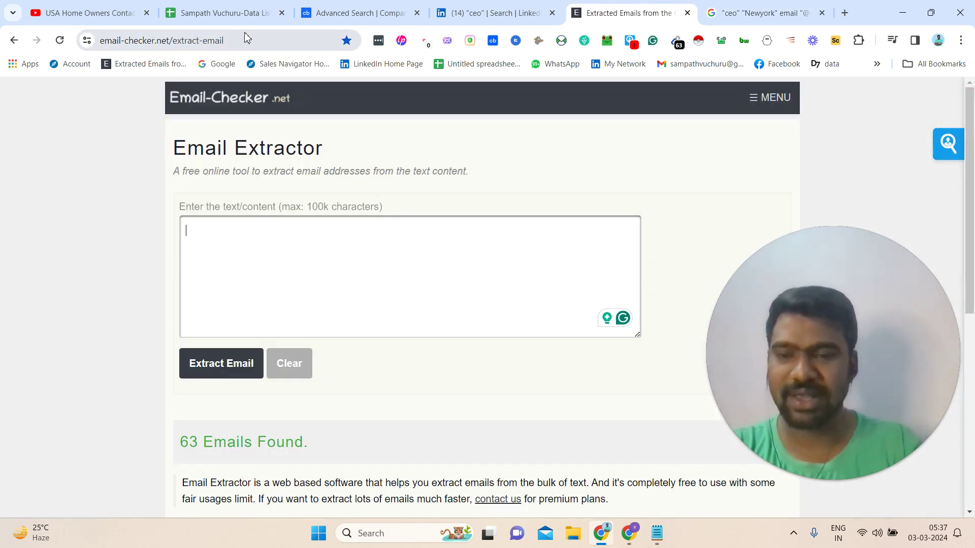
pyautogui.doubleClick(193, 141)
pyautogui.moveTo(219, 147); pyautogui.dragTo(243, 168)
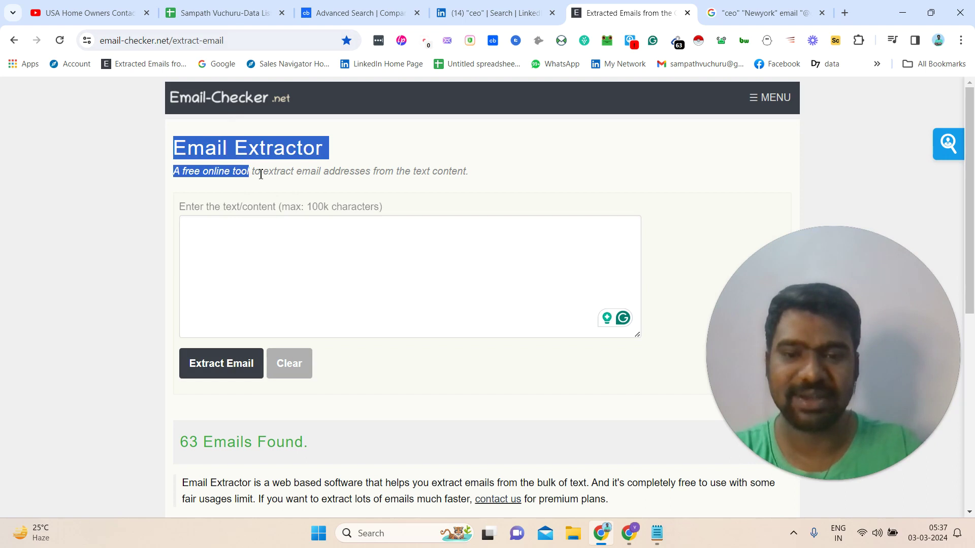
pyautogui.click(330, 310)
pyautogui.hotkey('ctrl', 'v')
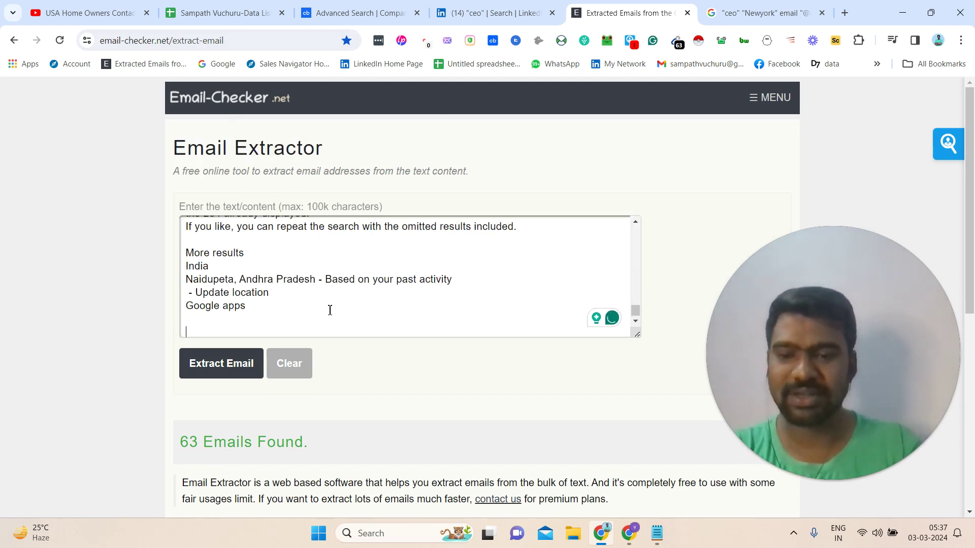
pyautogui.click(230, 369)
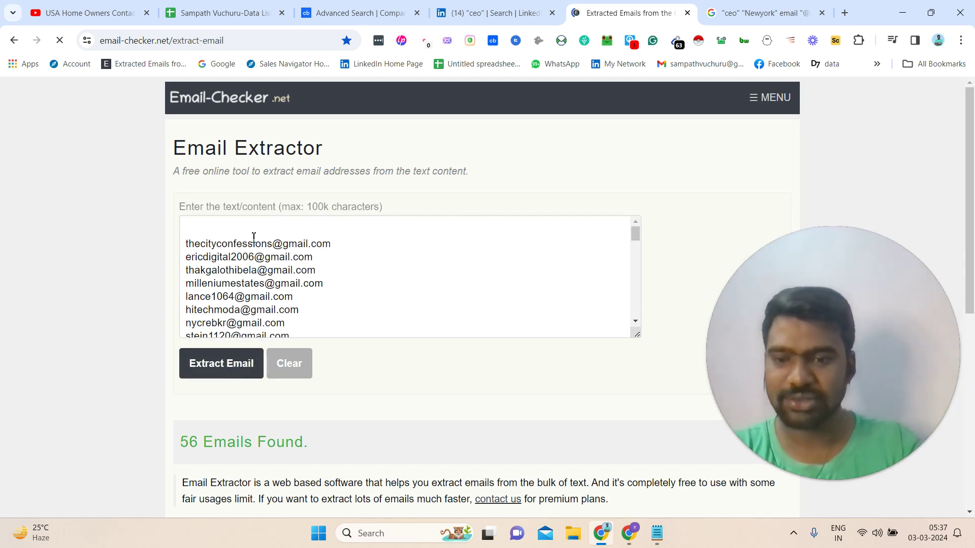
# - Look through the list of extracted Gmail addresses in the Email Extractor
pyautogui.moveTo(253, 230); pyautogui.dragTo(272, 339)
pyautogui.moveTo(279, 398); pyautogui.dragTo(322, 270)
pyautogui.click(323, 270)
pyautogui.press('Down')
pyautogui.press('Down')
pyautogui.press('Down')
pyautogui.press('Down')
pyautogui.press('Down')
pyautogui.press('Down')
pyautogui.press('Down')
pyautogui.press('Down')
pyautogui.press('Down')
pyautogui.press('Down')
pyautogui.press('Down')
pyautogui.press('Down')
pyautogui.press('Down')
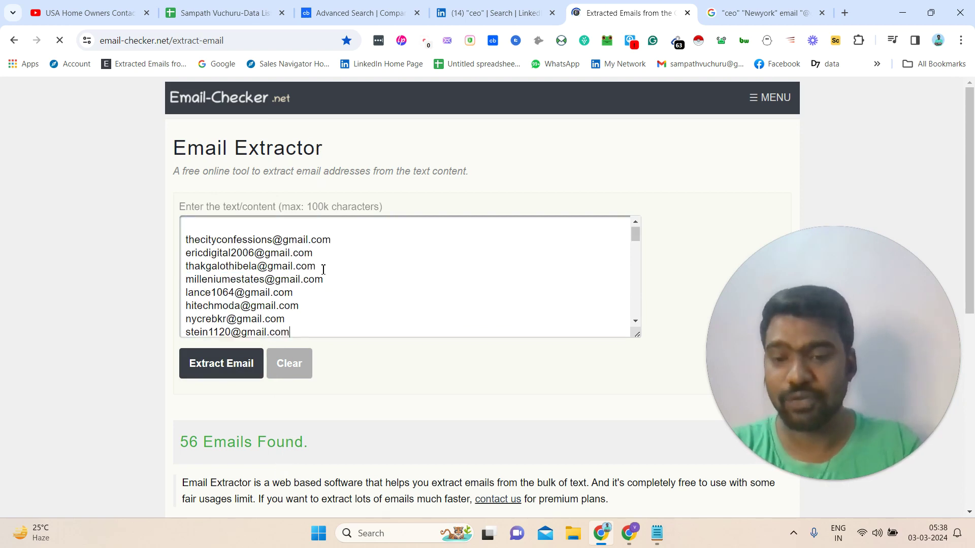
pyautogui.press('Down')
pyautogui.press('Down')
pyautogui.press('Down')
pyautogui.press('Down')
pyautogui.press('Down')
pyautogui.press('Down')
pyautogui.press('Down')
pyautogui.press('Down')
pyautogui.press('Down')
pyautogui.press('Down')
pyautogui.press('Down')
pyautogui.press('Down')
pyautogui.press('Down')
pyautogui.press('Down')
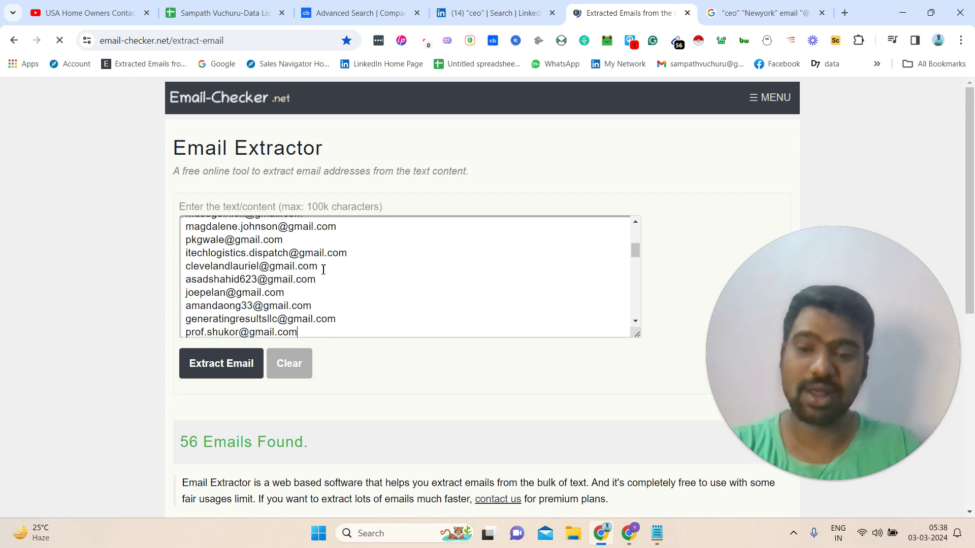
# - Copy all the extracted email addresses and switch to the "Targted email List" file in Notepad
pyautogui.moveTo(323, 269); pyautogui.dragTo(173, 144)
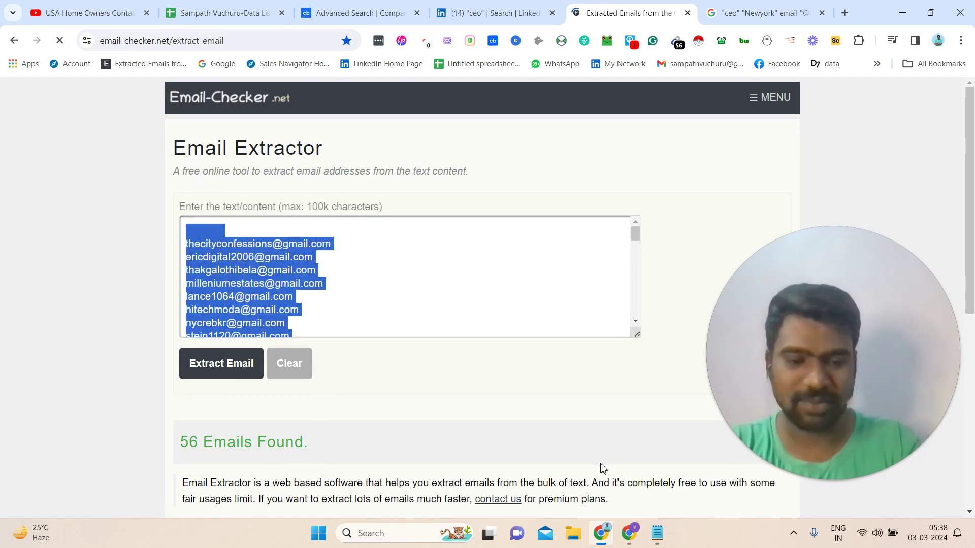
pyautogui.click(657, 533)
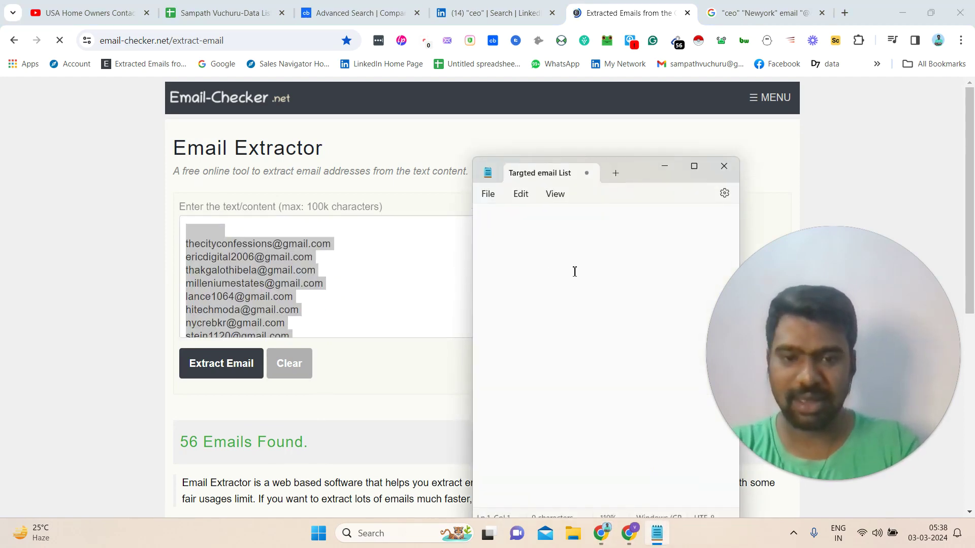
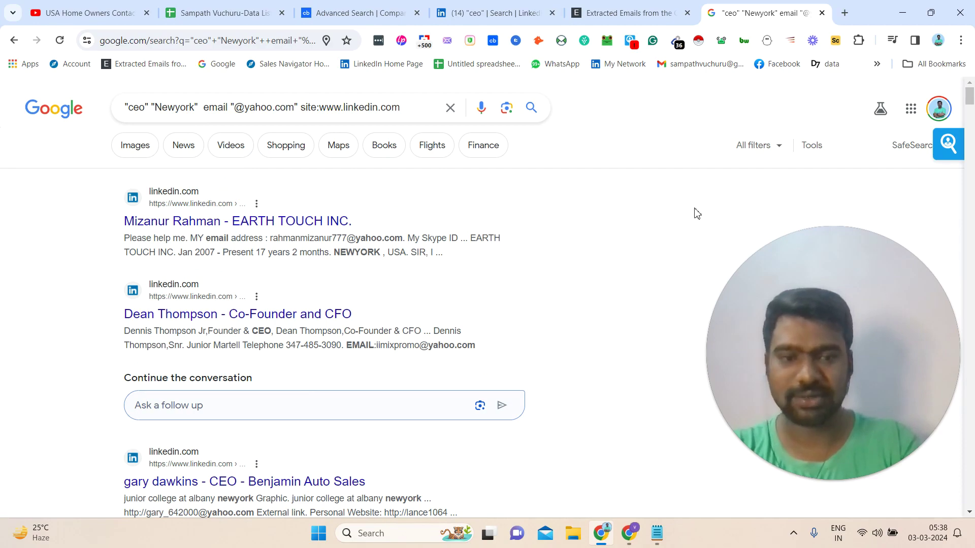
pyautogui.moveTo(970, 97)
pyautogui.mouseDown()
pyautogui.moveTo(970, 140)
pyautogui.moveTo(969, 104)
pyautogui.mouseUp()
pyautogui.hotkey('ctrl', 'a')
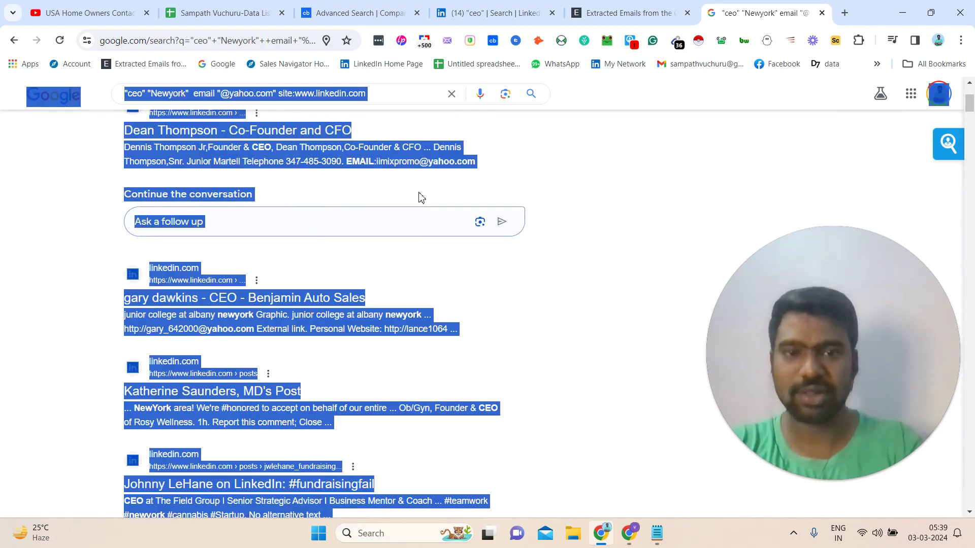
pyautogui.click(610, 7)
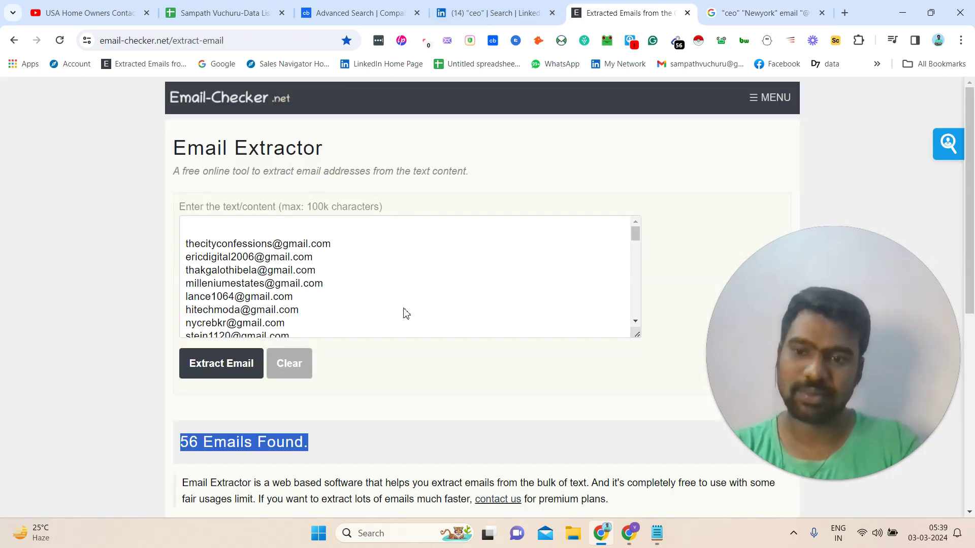
pyautogui.click(403, 313)
pyautogui.hotkey('ctrl', 'a')
pyautogui.press('BackSpace')
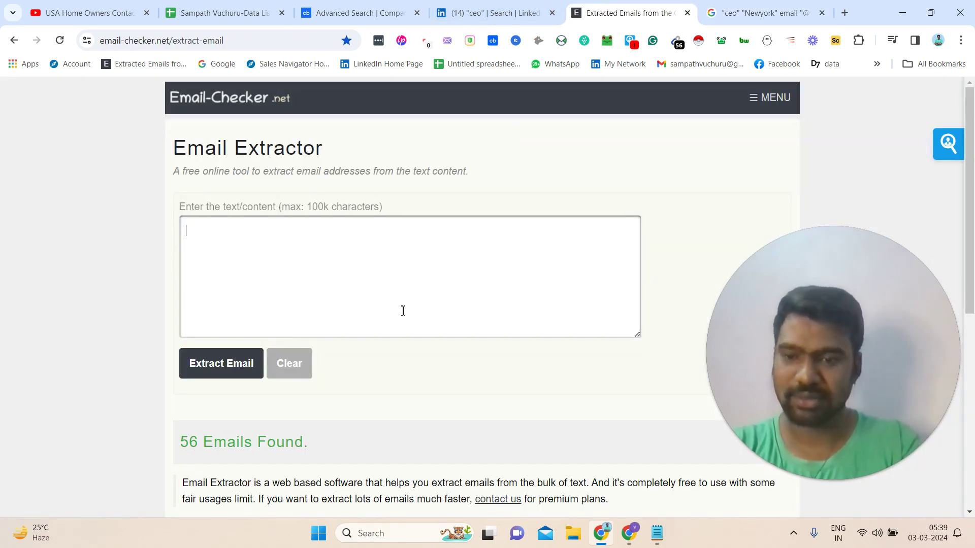
pyautogui.hotkey('ctrl', 'v')
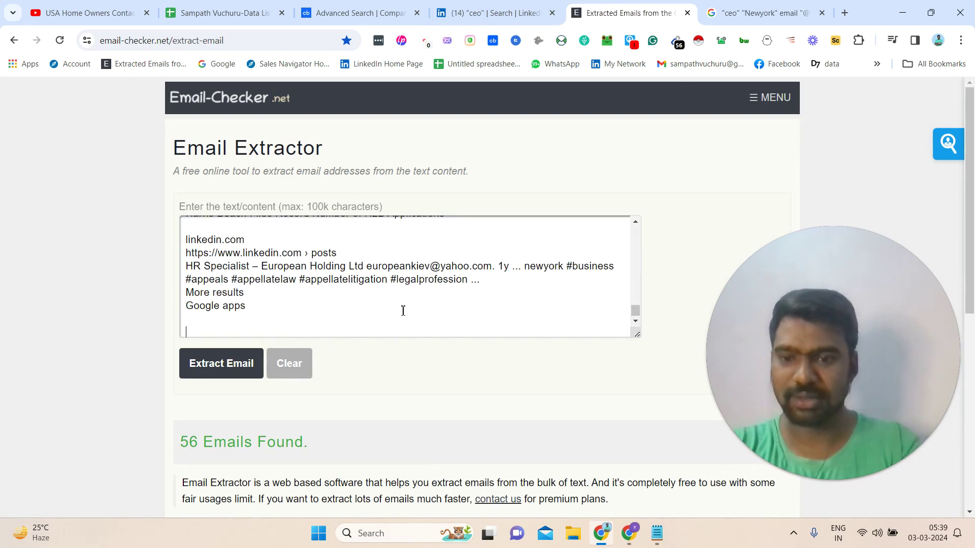
# - Extract the email addresses from the Yahoo results text and switch back to the Google results
pyautogui.click(227, 371)
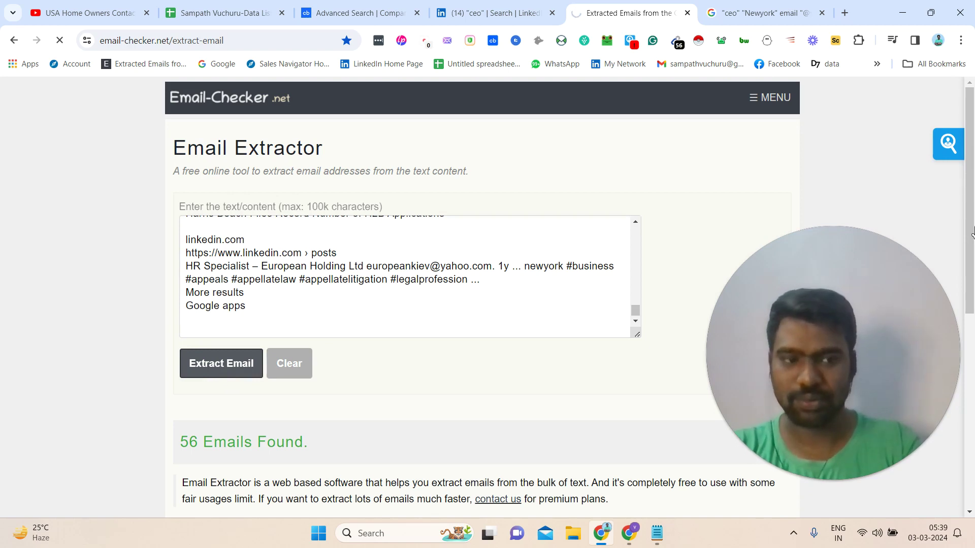
pyautogui.scroll(-3, 359, 326)
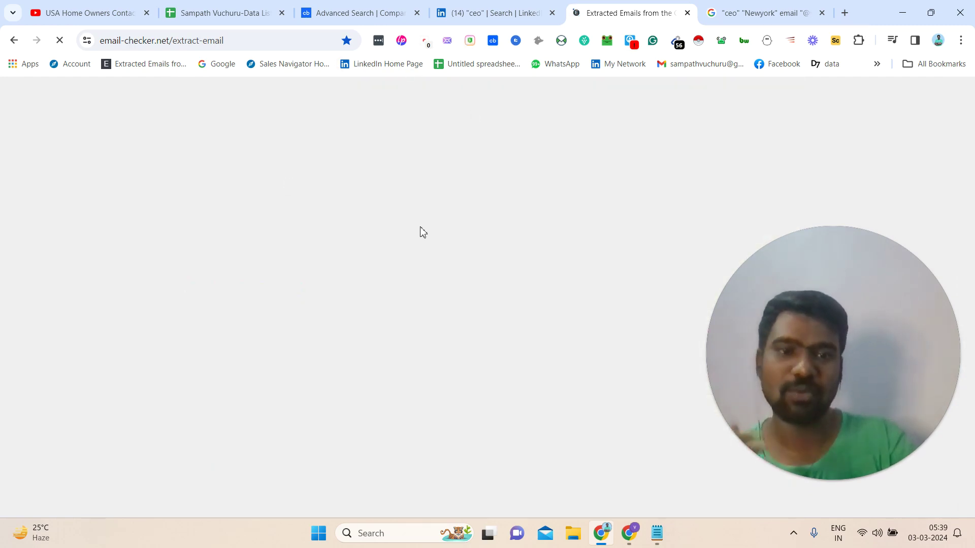
pyautogui.click(768, 4)
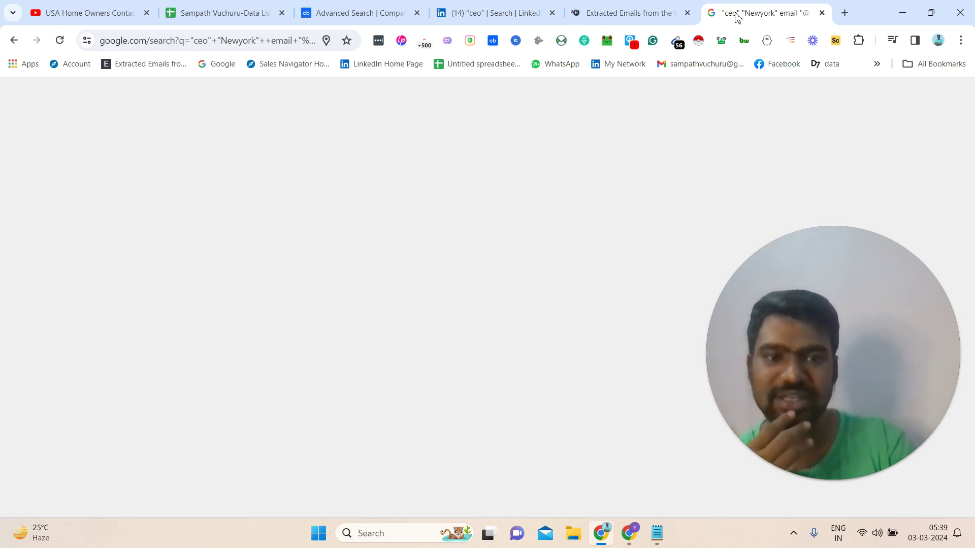
pyautogui.click(645, 7)
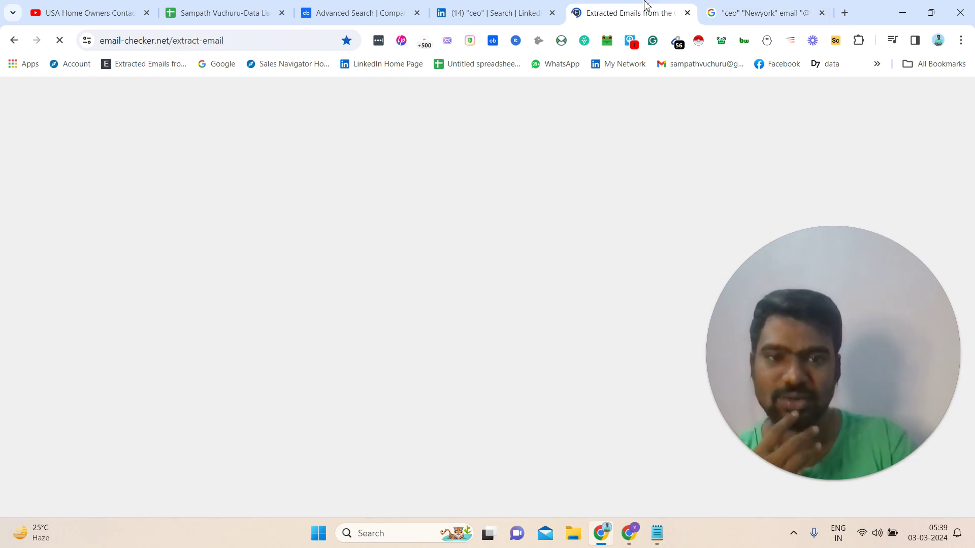
pyautogui.click(815, 6)
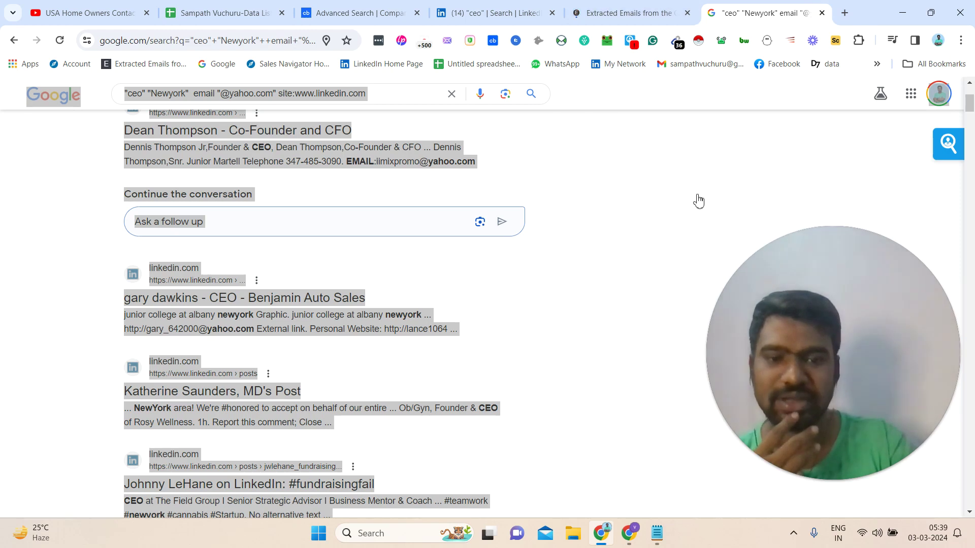
pyautogui.doubleClick(136, 93)
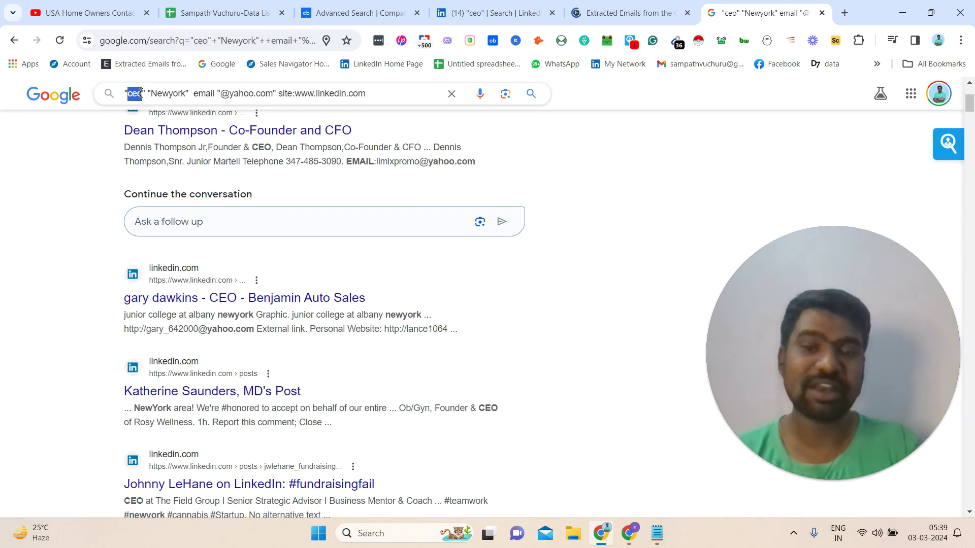
pyautogui.tripleClick(243, 92)
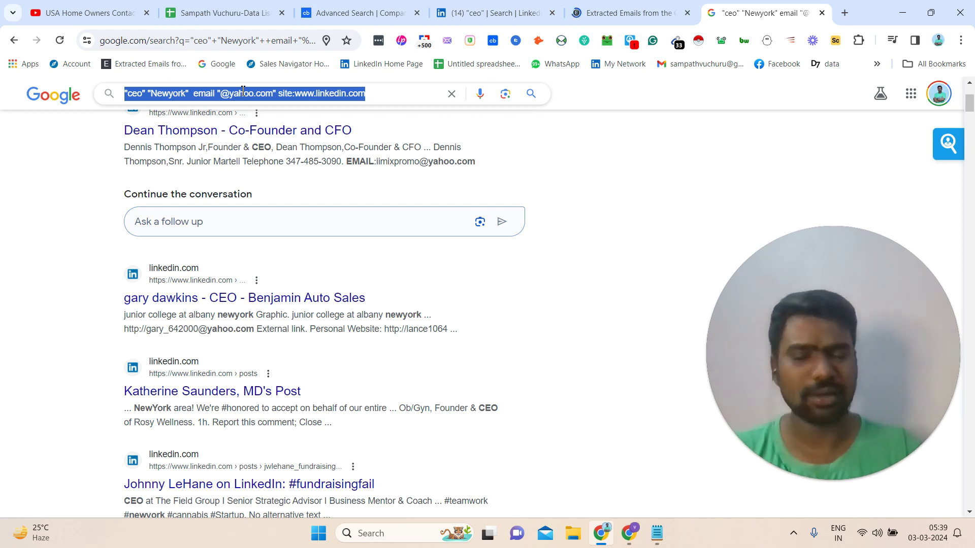
# - Copy all the Yahoo addresses from the Email Extractor and append them to the "Targted email List" file in Notepad
pyautogui.click(608, 4)
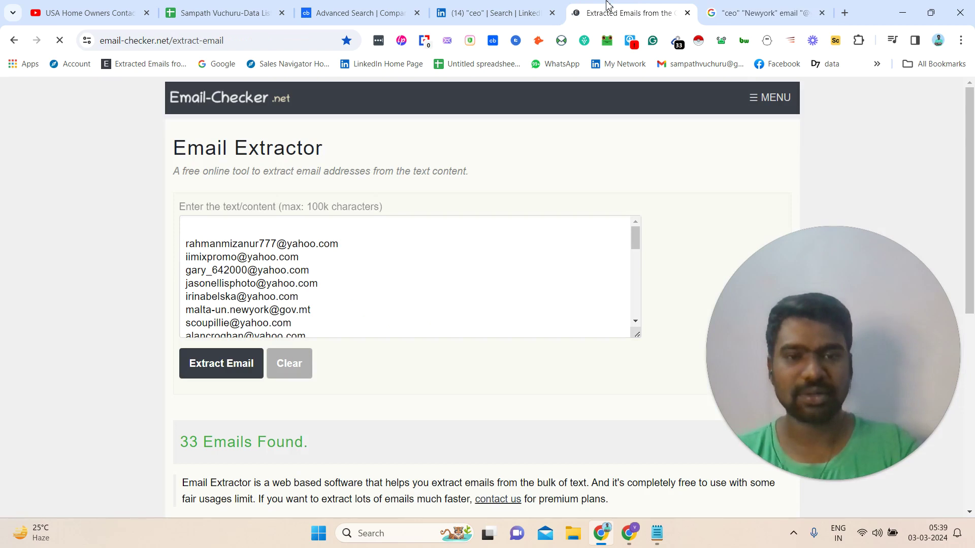
pyautogui.click(293, 239)
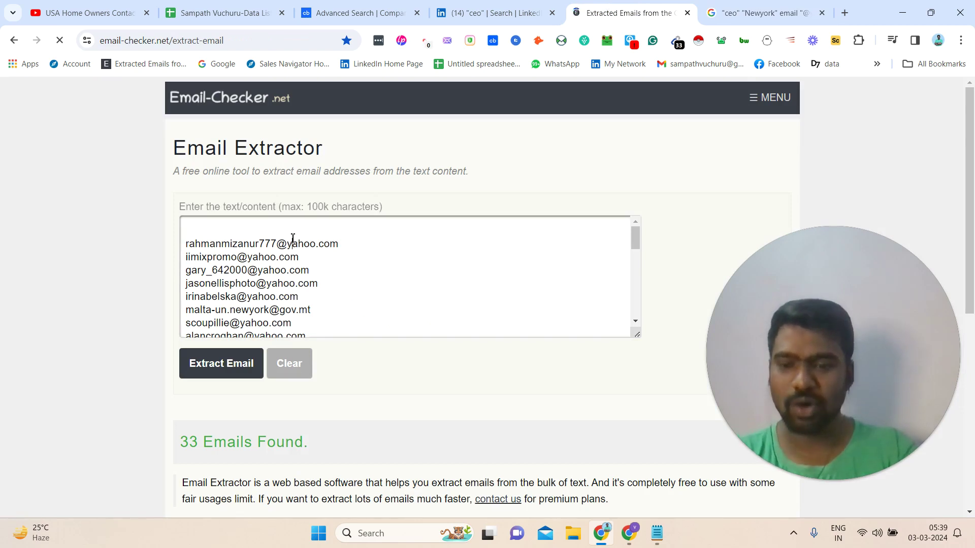
pyautogui.click(318, 306)
pyautogui.hotkey('ctrl', 'a')
pyautogui.hotkey('ctrl', 'c')
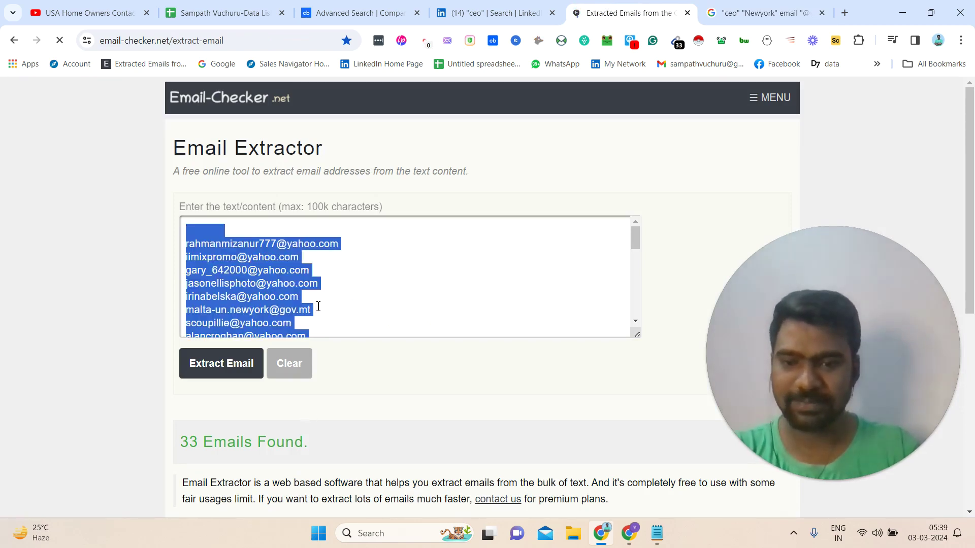
pyautogui.click(656, 534)
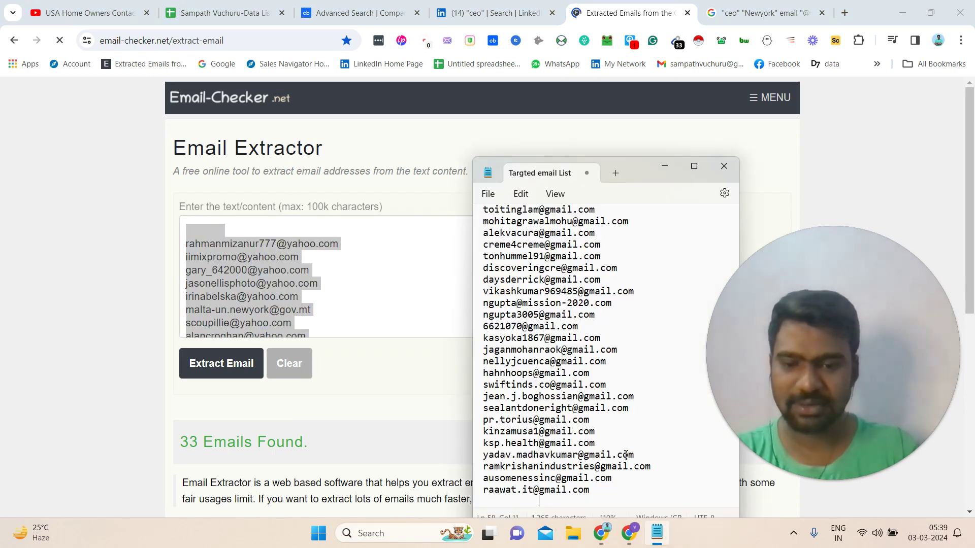
pyautogui.hotkey('ctrl', 'v')
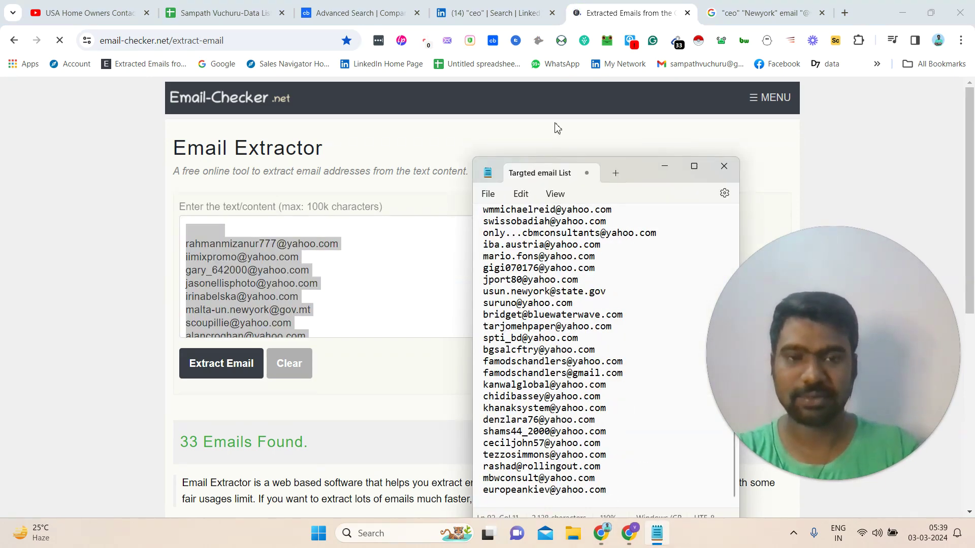
pyautogui.click(748, 6)
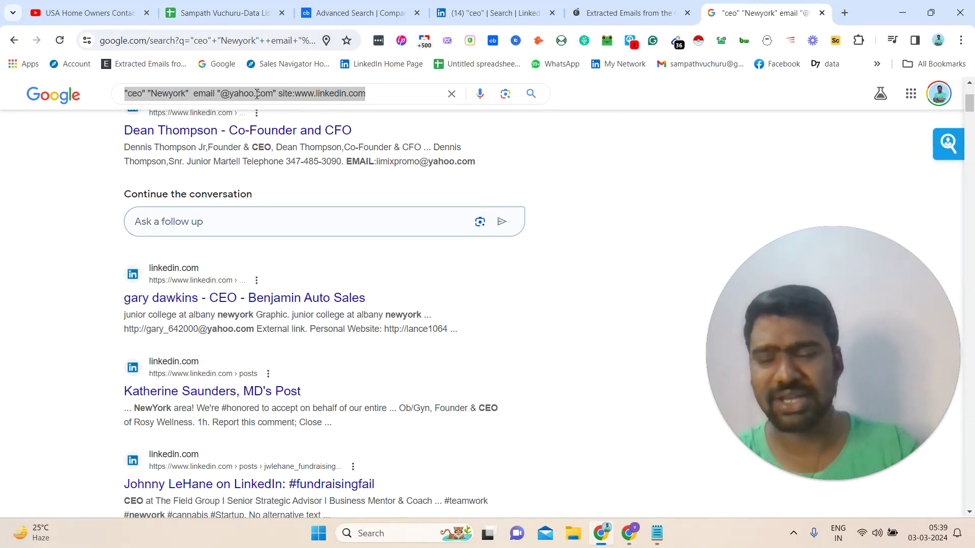
pyautogui.click(233, 94)
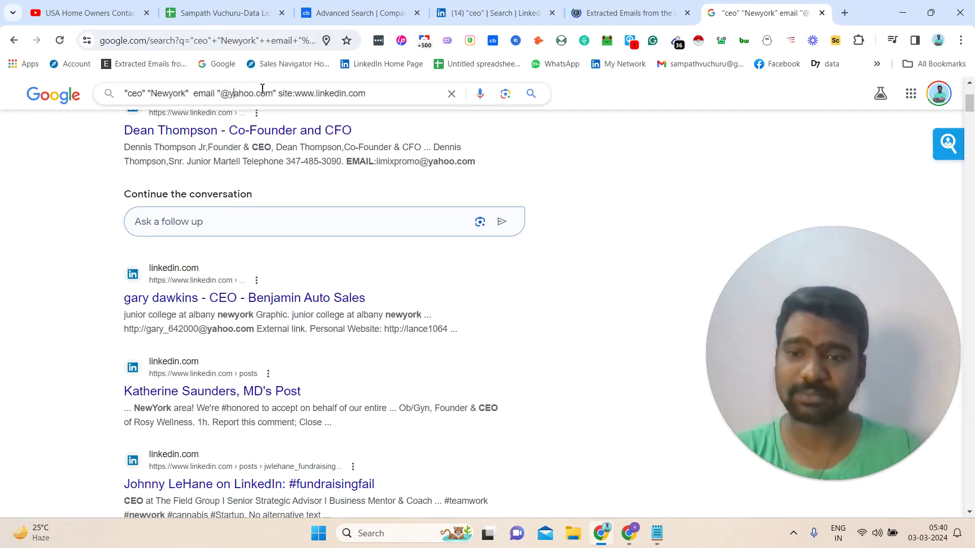
pyautogui.moveTo(232, 94); pyautogui.dragTo(259, 94)
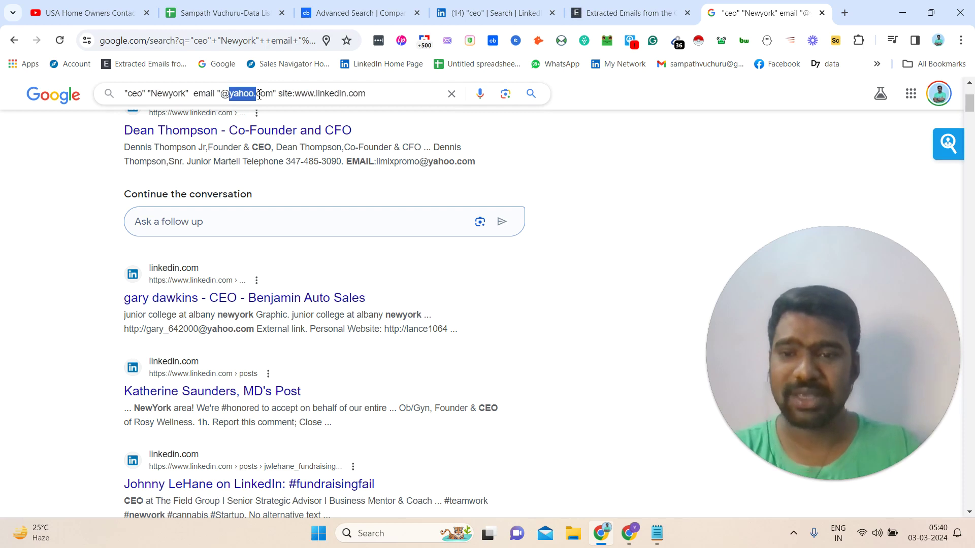
pyautogui.press('BackSpace')
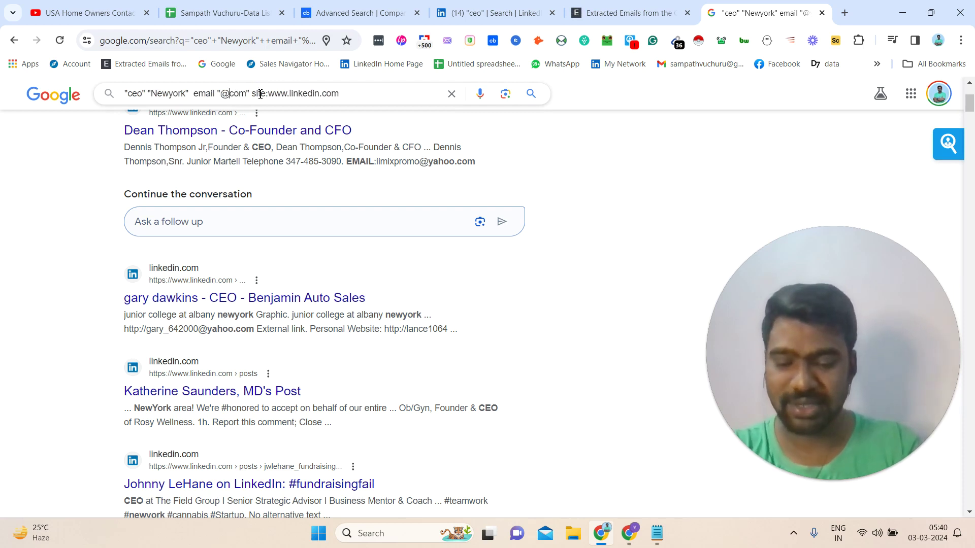
pyautogui.write('aol.')
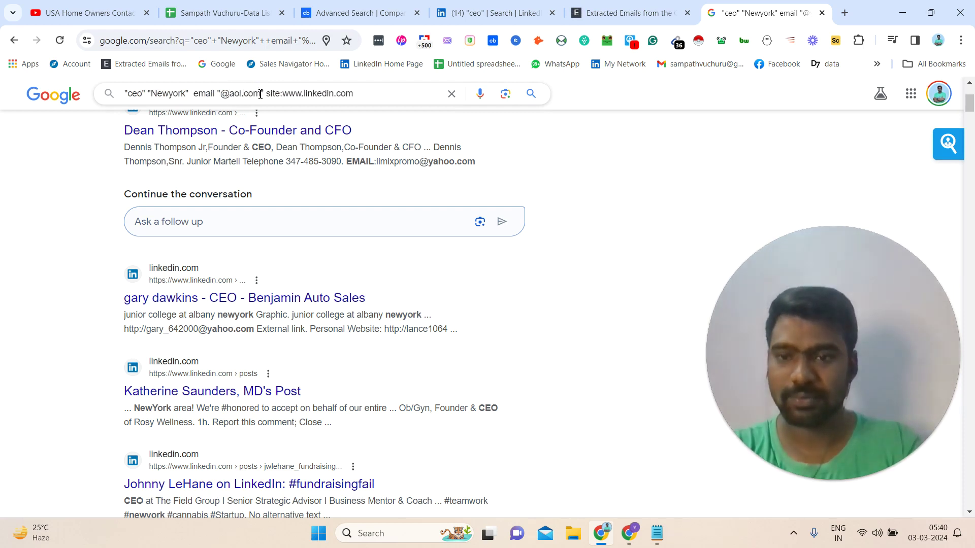
pyautogui.press('Return')
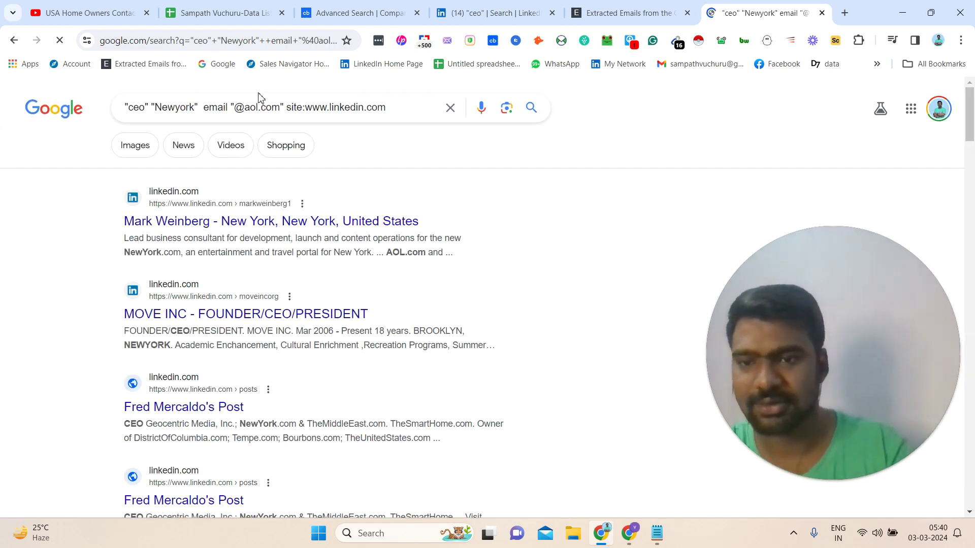
pyautogui.scroll(-20, 973, 252)
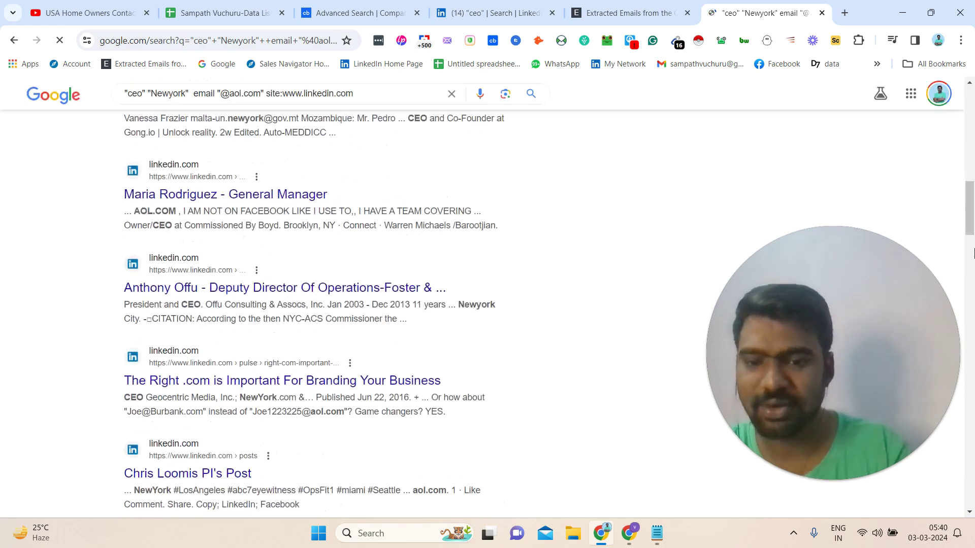
pyautogui.moveTo(974, 253); pyautogui.dragTo(950, 457)
pyautogui.scroll(-5, 950, 458)
pyautogui.press('Home')
pyautogui.hotkey('ctrl', 'a')
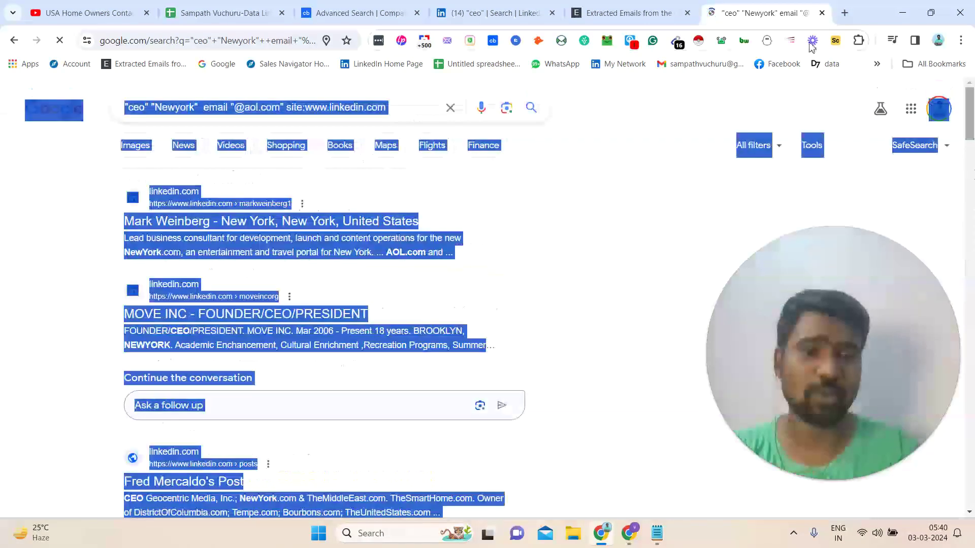
pyautogui.click(612, 9)
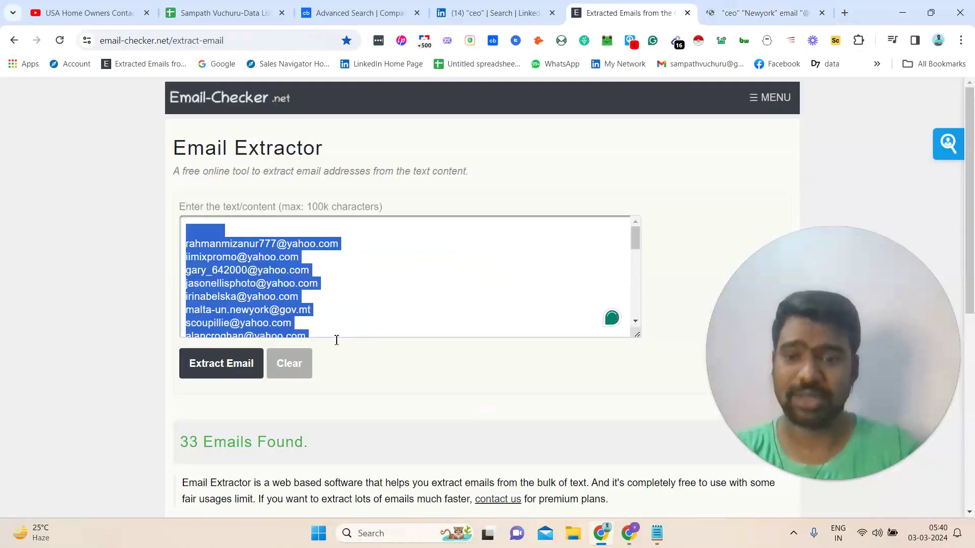
pyautogui.hotkey('ctrl', 'v')
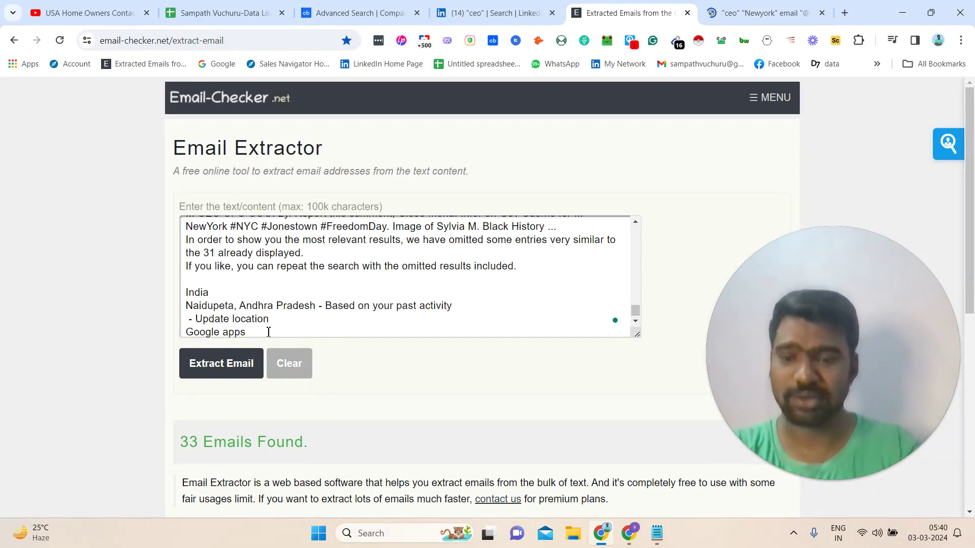
pyautogui.click(238, 359)
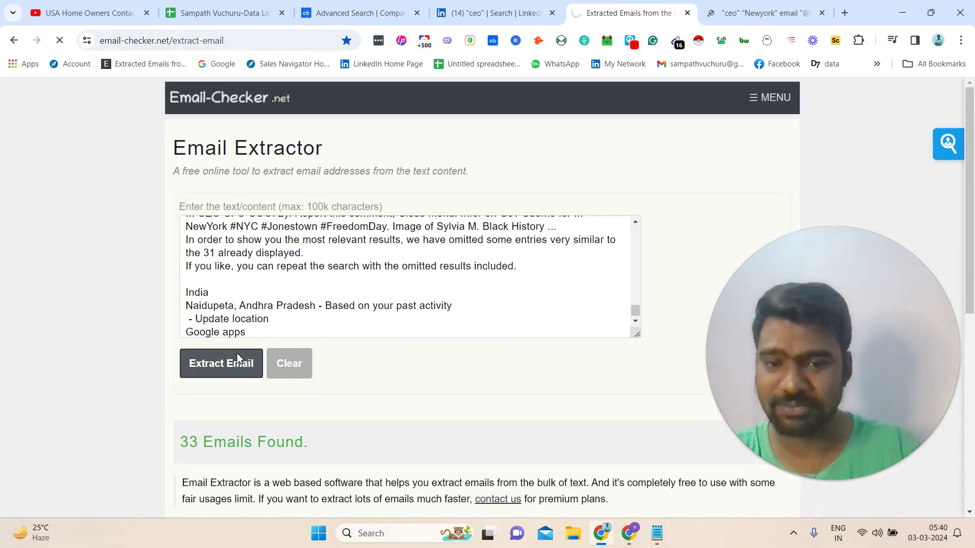
# - Copy all the addresses extracted from the AOL results and append them to the "Targted email List" file in Notepad
pyautogui.click(297, 265)
pyautogui.hotkey('ctrl', 'a')
pyautogui.hotkey('ctrl', 'c')
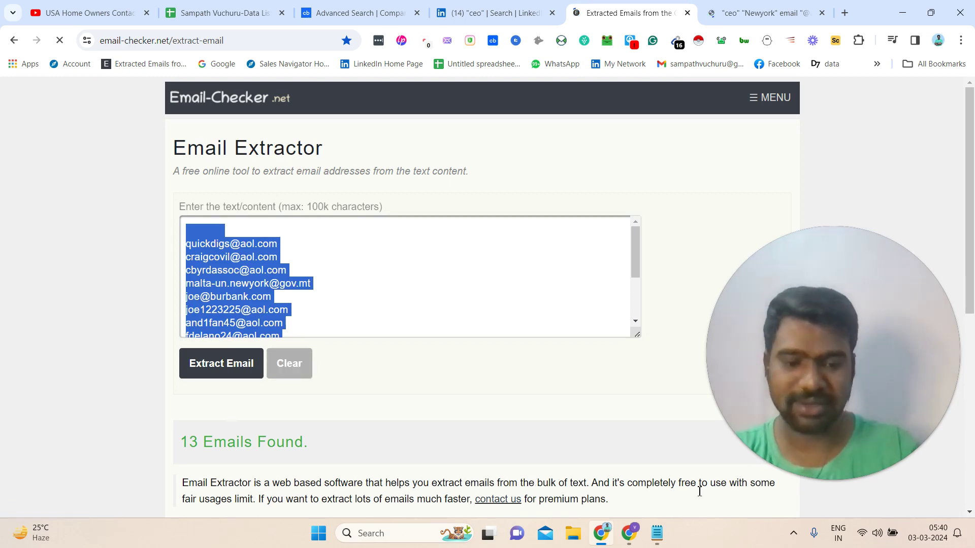
pyautogui.click(657, 532)
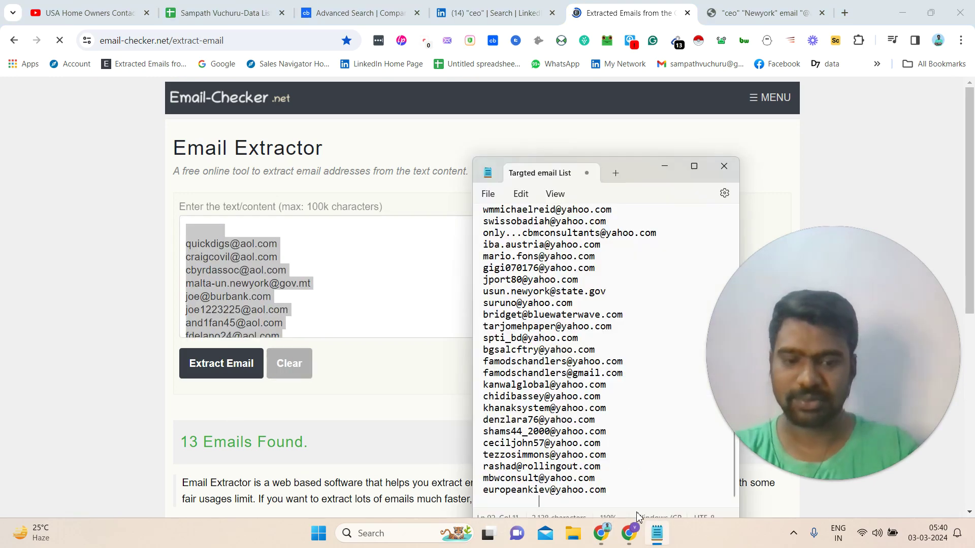
pyautogui.hotkey('ctrl', 'v')
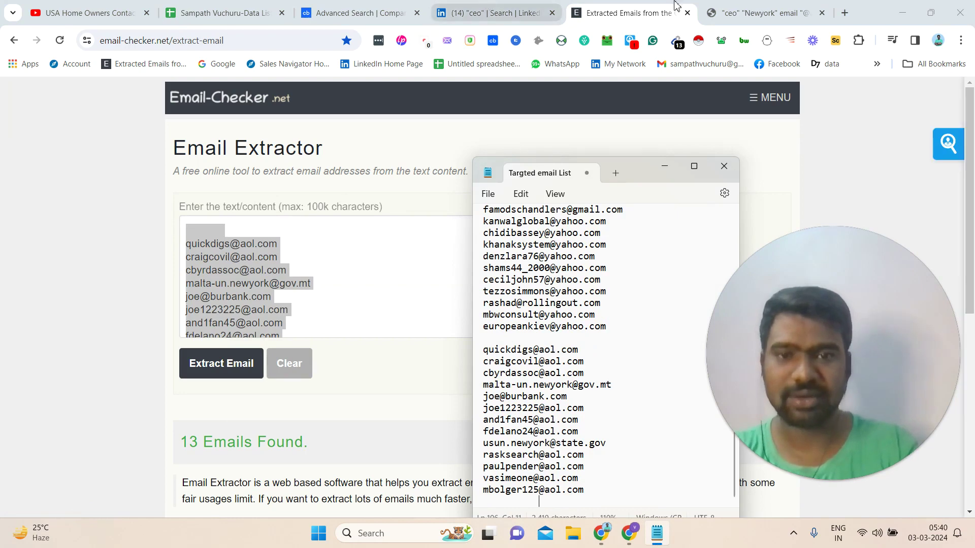
# - In the Google query, remove "aol" from the email domain, replace "ceo" with "chief ex", run the search and complete the robot check
pyautogui.click(742, 6)
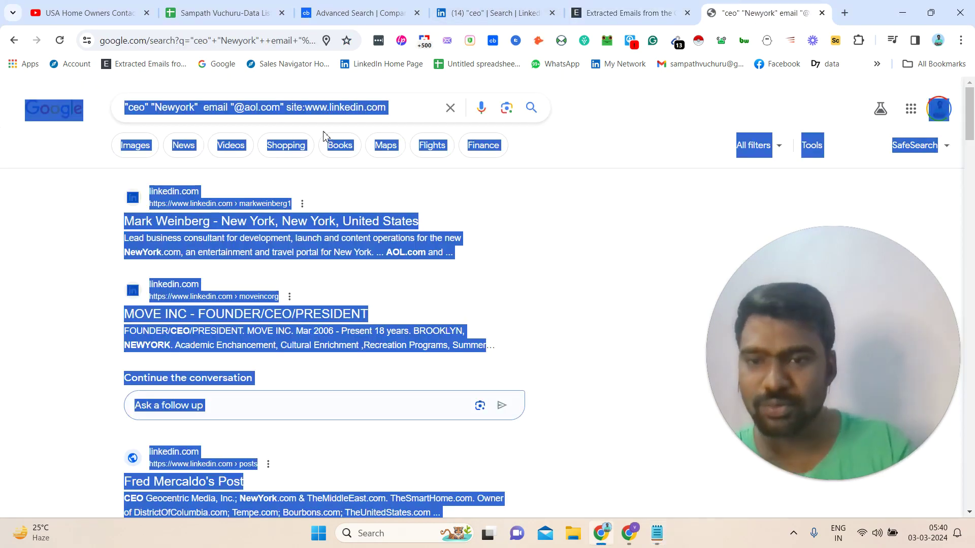
pyautogui.click(231, 107)
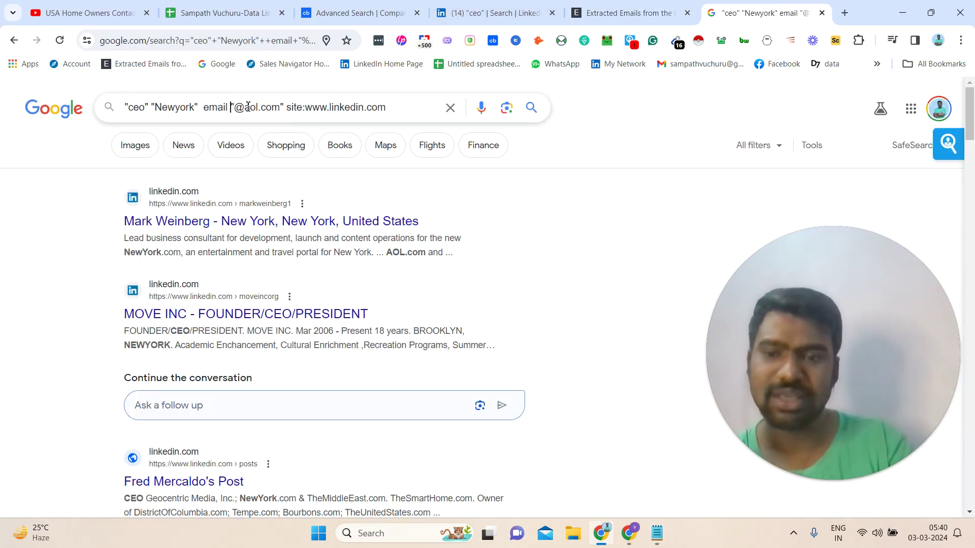
pyautogui.moveTo(245, 107)
pyautogui.mouseDown()
pyautogui.moveTo(294, 107)
pyautogui.moveTo(258, 105)
pyautogui.mouseUp()
pyautogui.press('BackSpace')
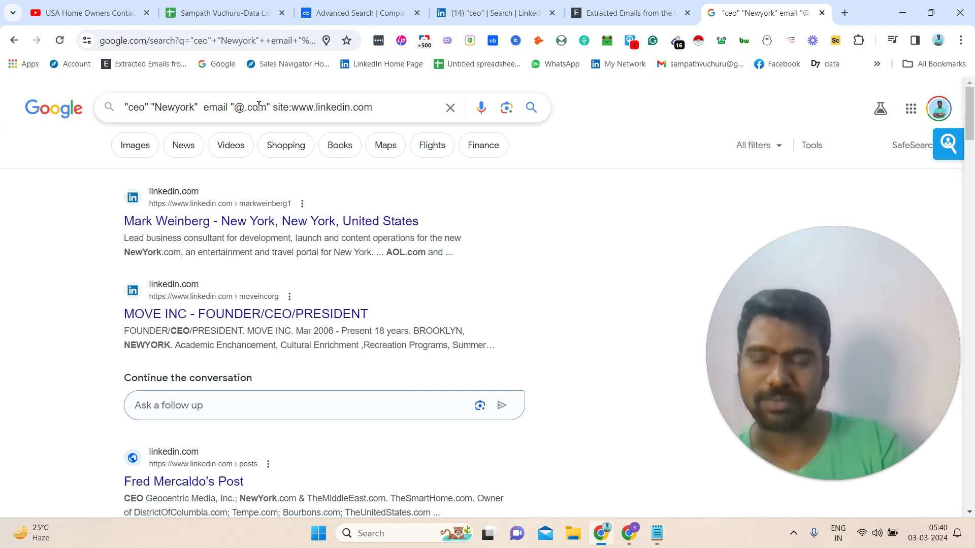
pyautogui.doubleClick(133, 109)
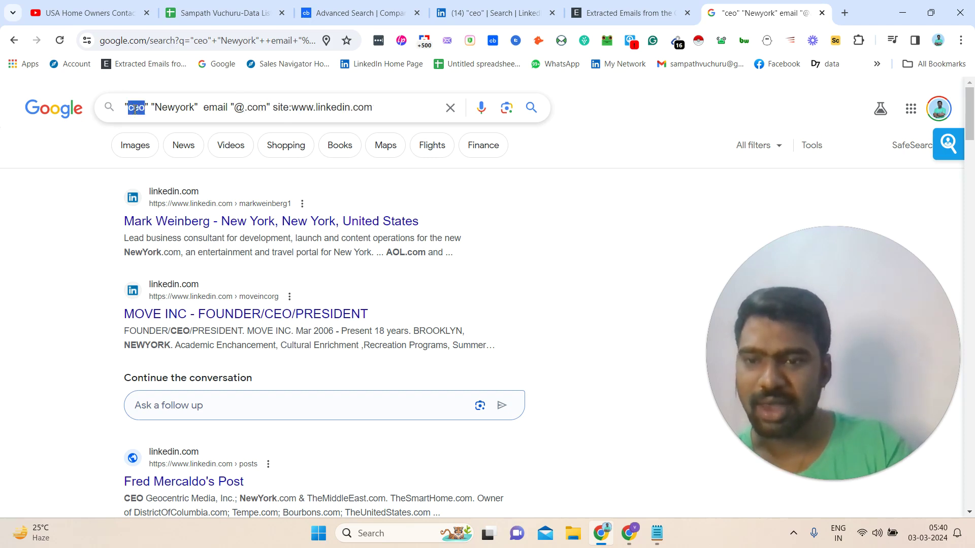
pyautogui.press('BackSpace')
pyautogui.write('chie')
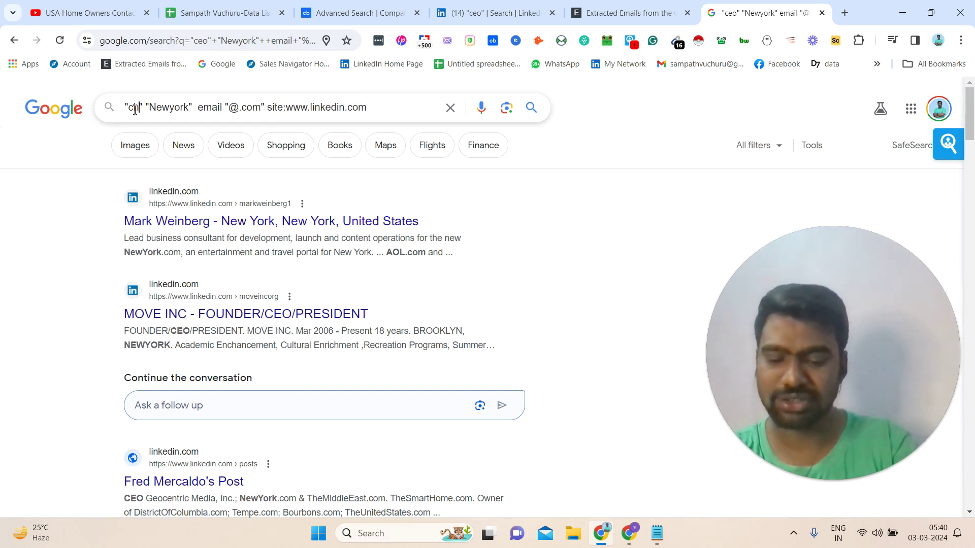
pyautogui.write('f ')
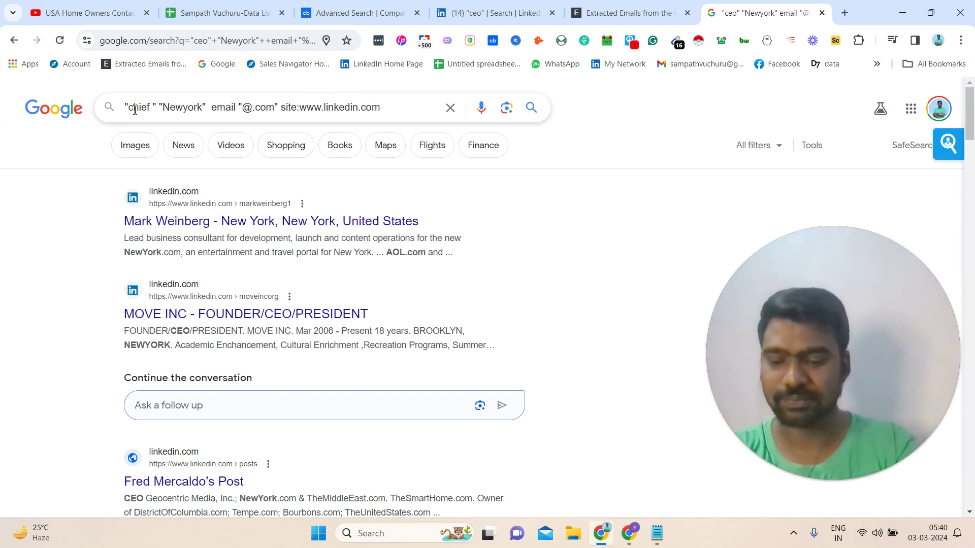
pyautogui.write('ex')
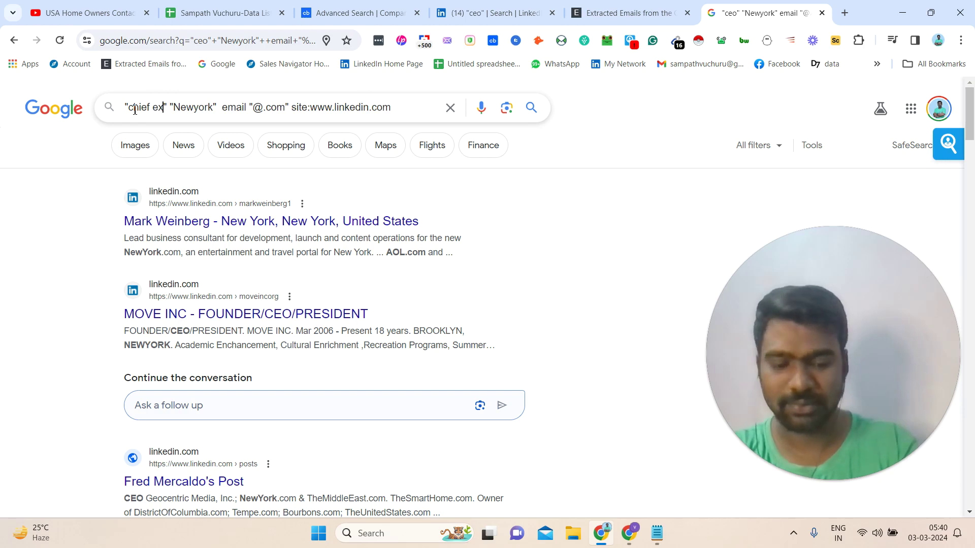
pyautogui.press('Return')
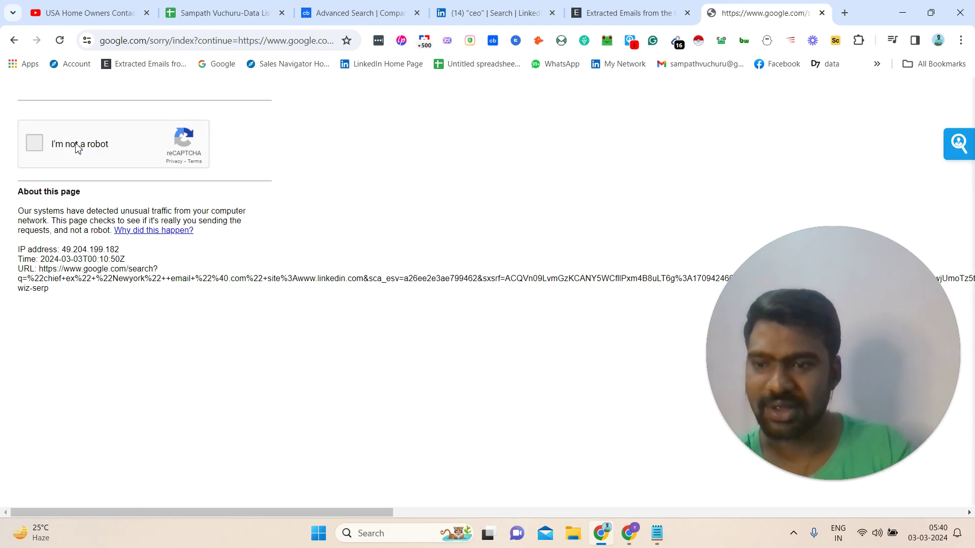
pyautogui.click(66, 148)
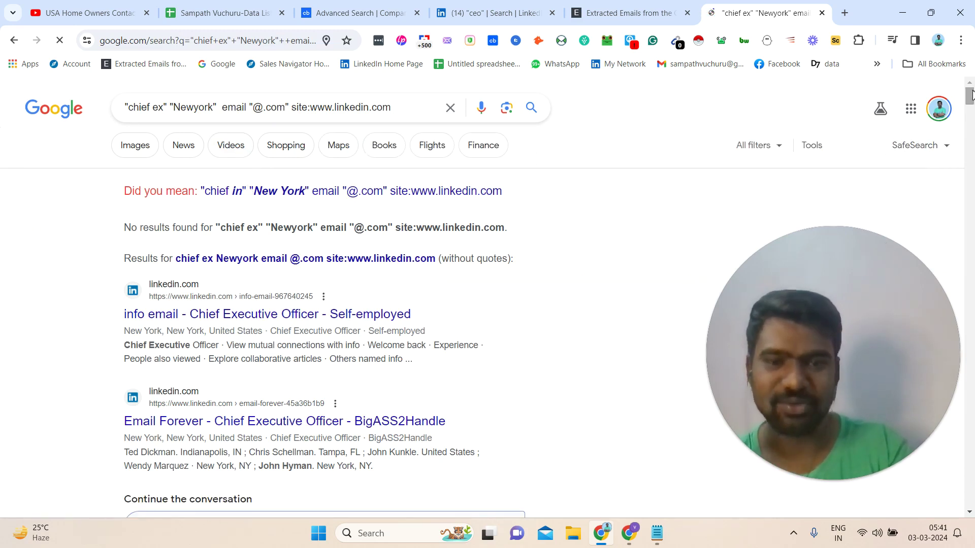
pyautogui.click(264, 108)
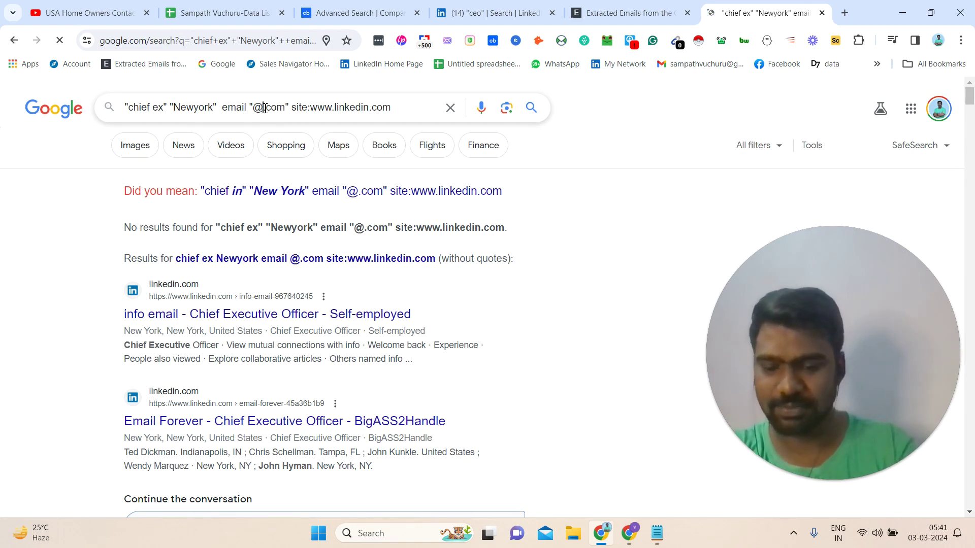
pyautogui.write('gmail')
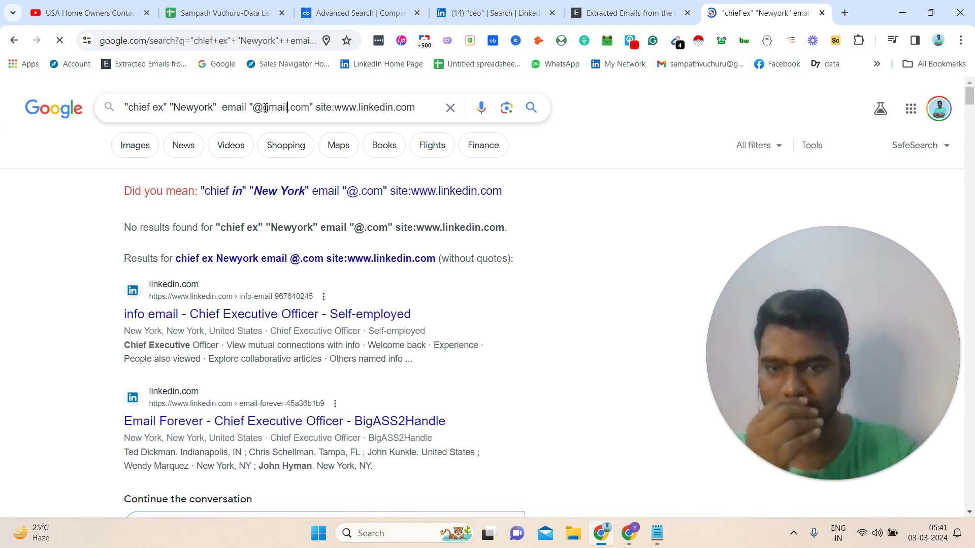
pyautogui.press('Return')
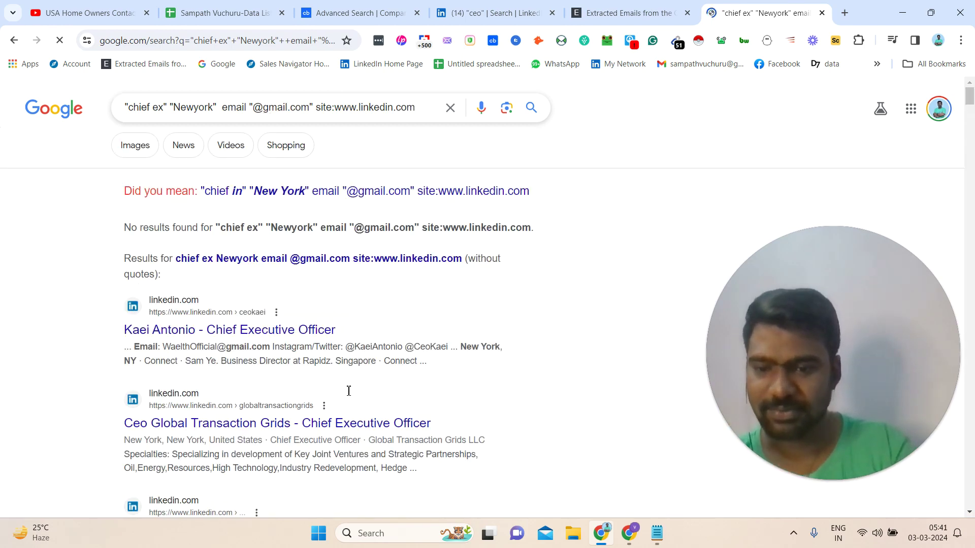
pyautogui.tripleClick(201, 348)
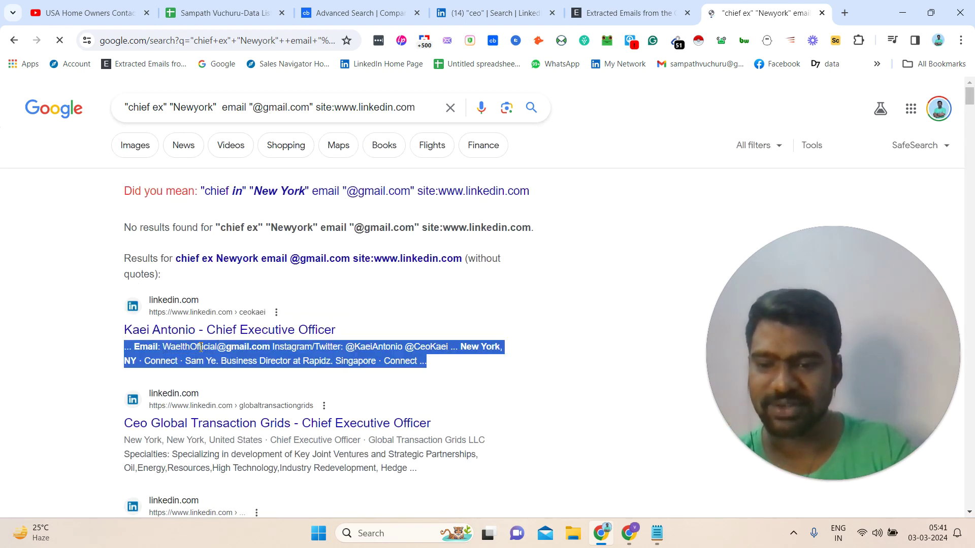
pyautogui.click(714, 362)
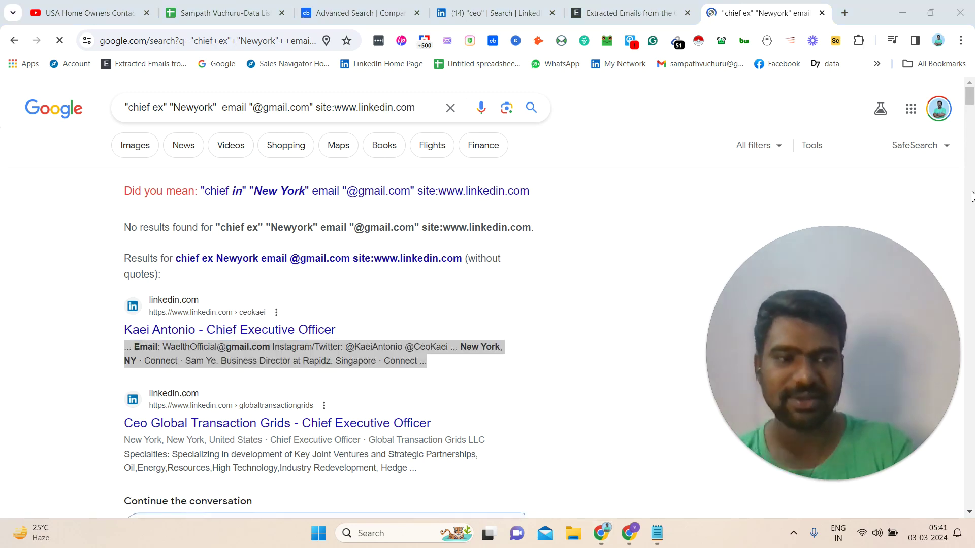
pyautogui.click(971, 97)
pyautogui.moveTo(971, 97)
pyautogui.mouseDown()
pyautogui.moveTo(970, 359)
pyautogui.moveTo(950, 419)
pyautogui.moveTo(951, 236)
pyautogui.moveTo(935, 310)
pyautogui.moveTo(927, 516)
pyautogui.moveTo(973, 139)
pyautogui.moveTo(943, 282)
pyautogui.moveTo(917, 514)
pyautogui.mouseUp()
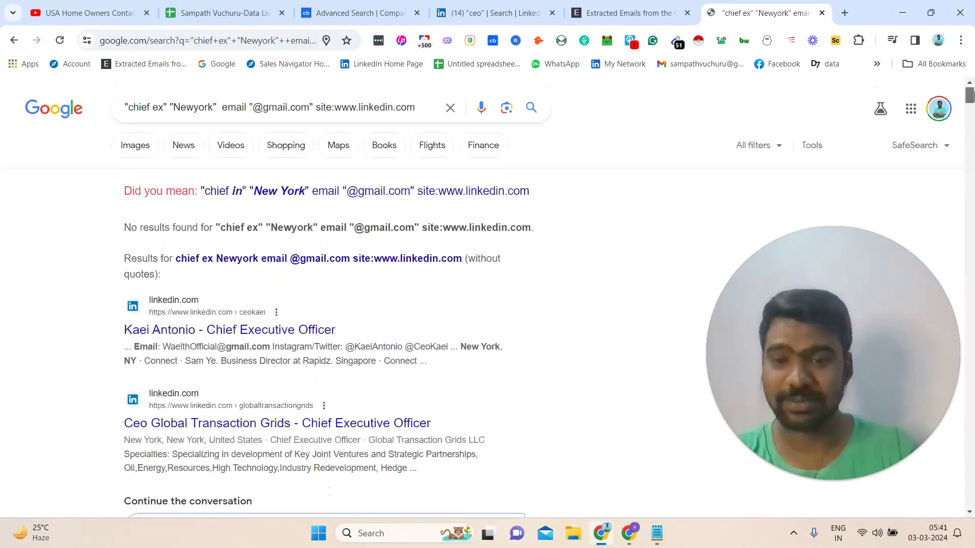
pyautogui.hotkey('ctrl', 'a')
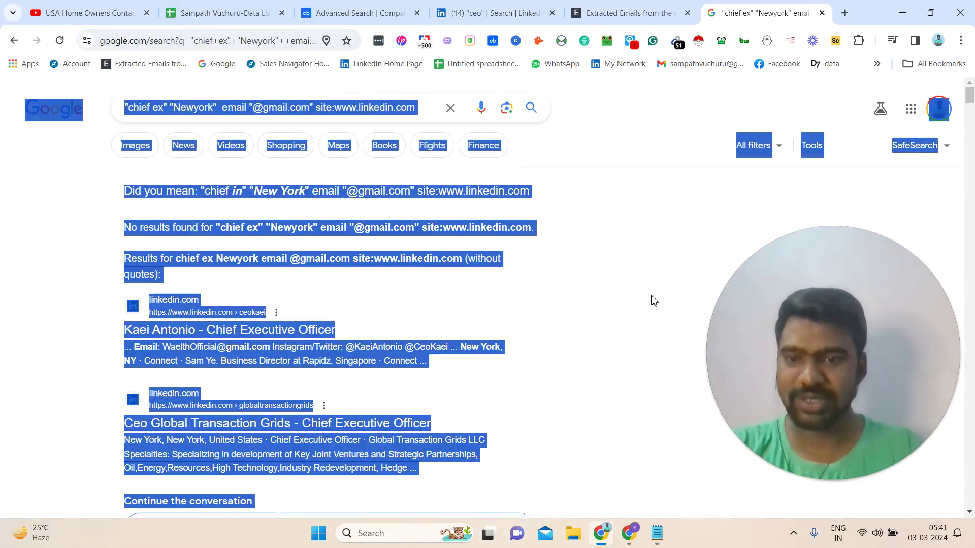
pyautogui.click(613, 6)
pyautogui.press('BackSpace')
pyautogui.hotkey('ctrl', 'v')
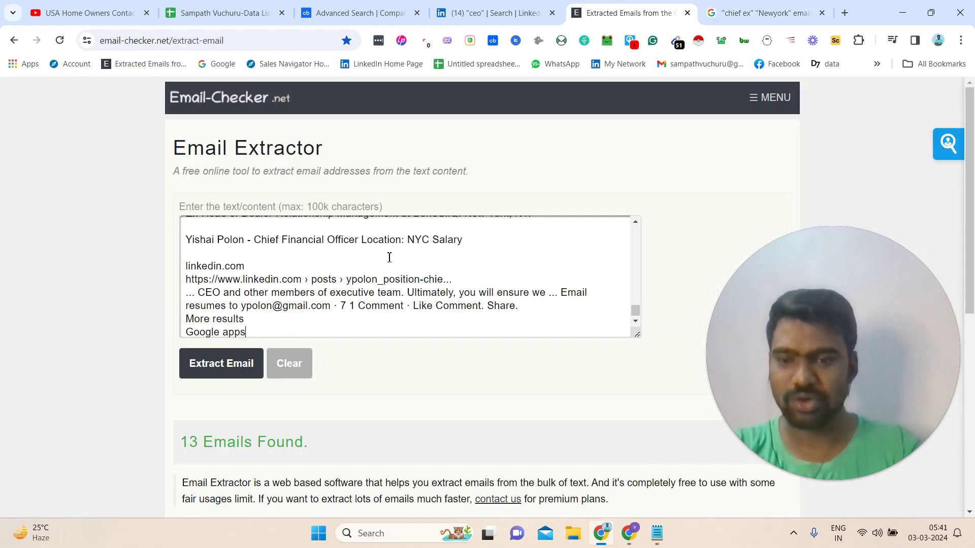
pyautogui.click(240, 363)
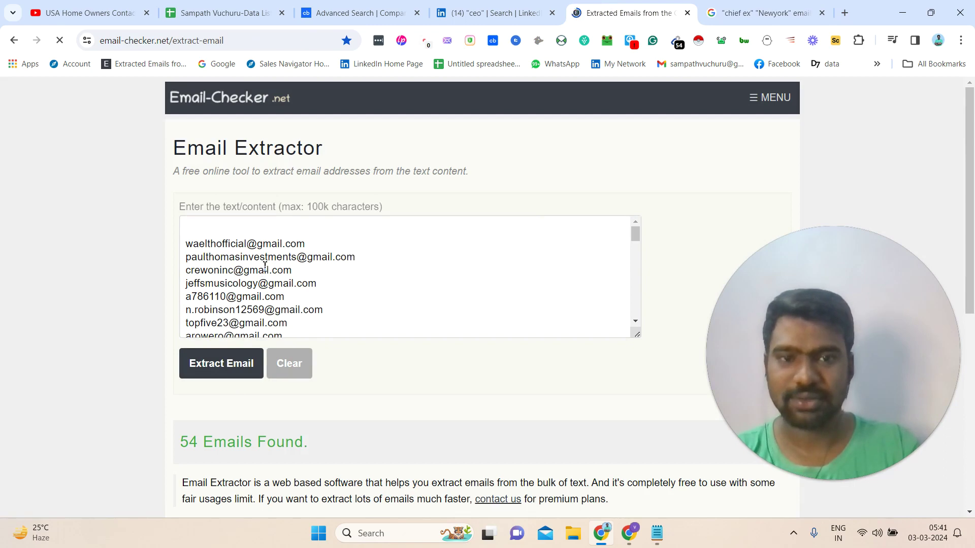
# - Copy all the addresses extracted from the "chief ex" Gmail results and append them to the "Targted email List" file in Notepad
pyautogui.moveTo(265, 244); pyautogui.dragTo(321, 403)
pyautogui.click(321, 404)
pyautogui.tripleClick(316, 423)
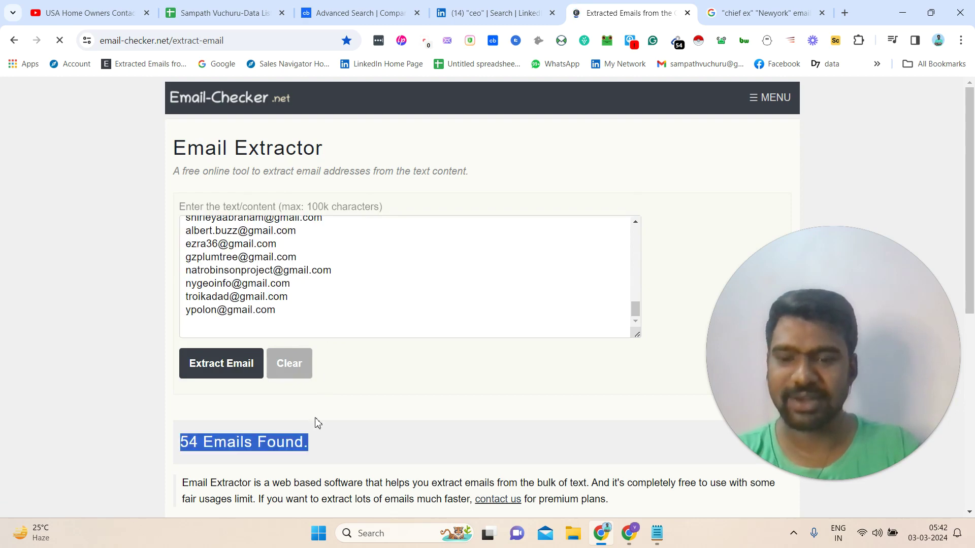
pyautogui.click(307, 231)
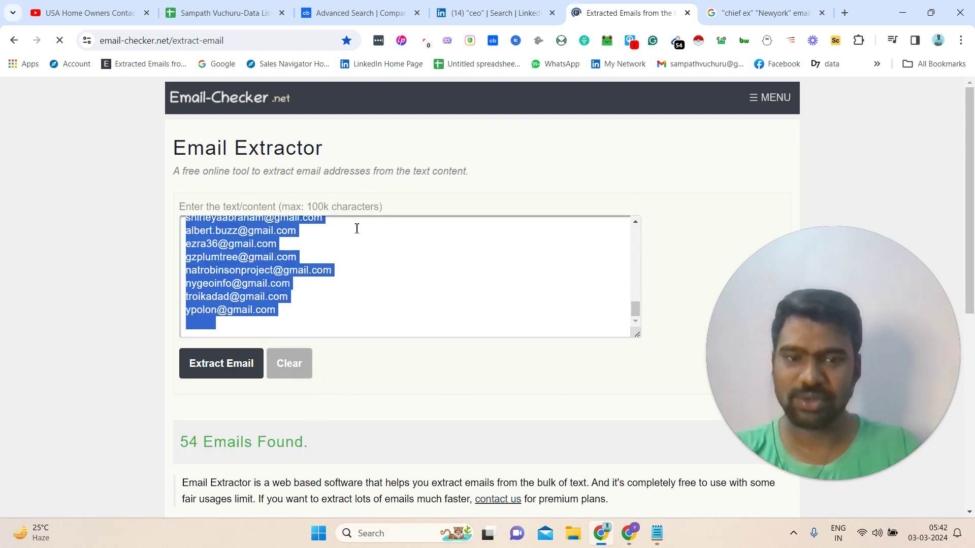
pyautogui.click(657, 533)
pyautogui.hotkey('ctrl', 'v')
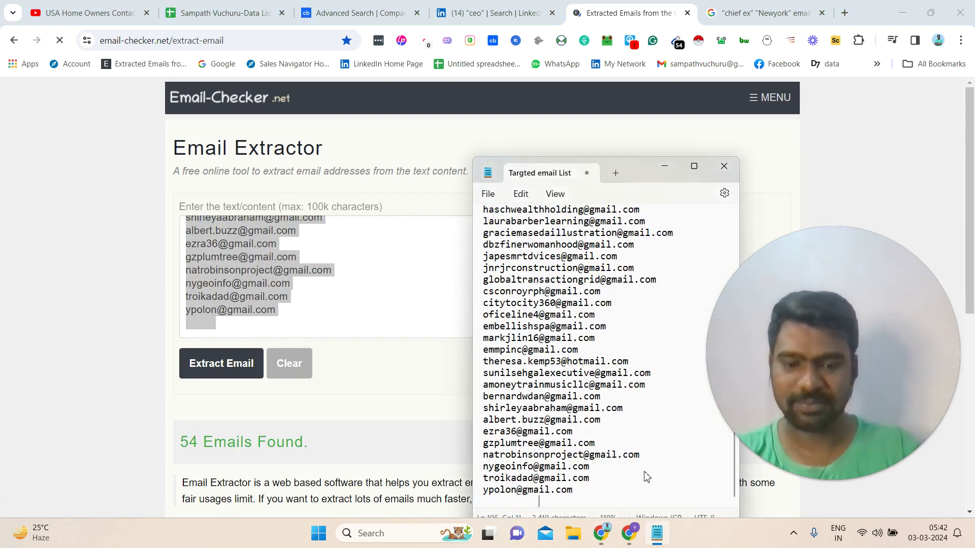
pyautogui.click(674, 169)
# - Return to the Google results and replace the job title "chief ex" in the query with "owner"
pyautogui.click(746, 12)
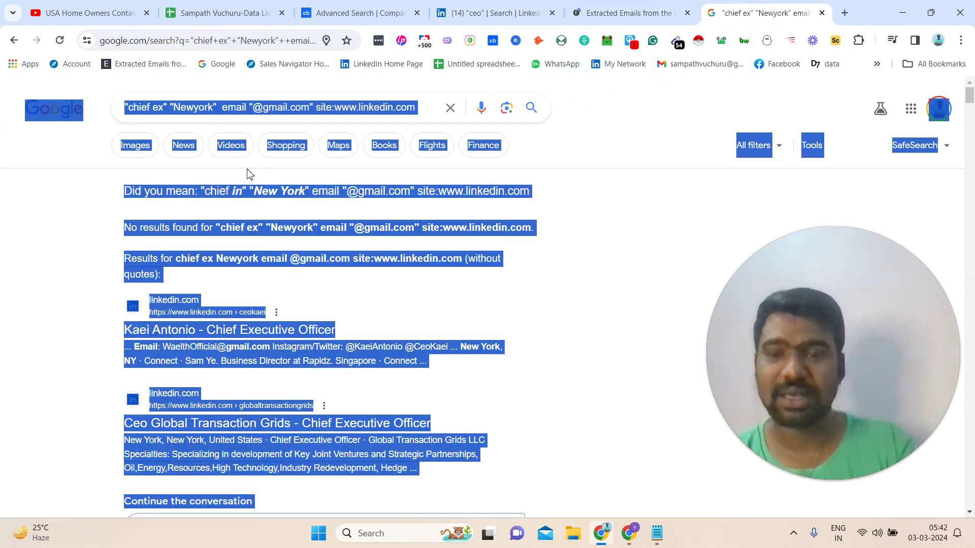
pyautogui.click(90, 229)
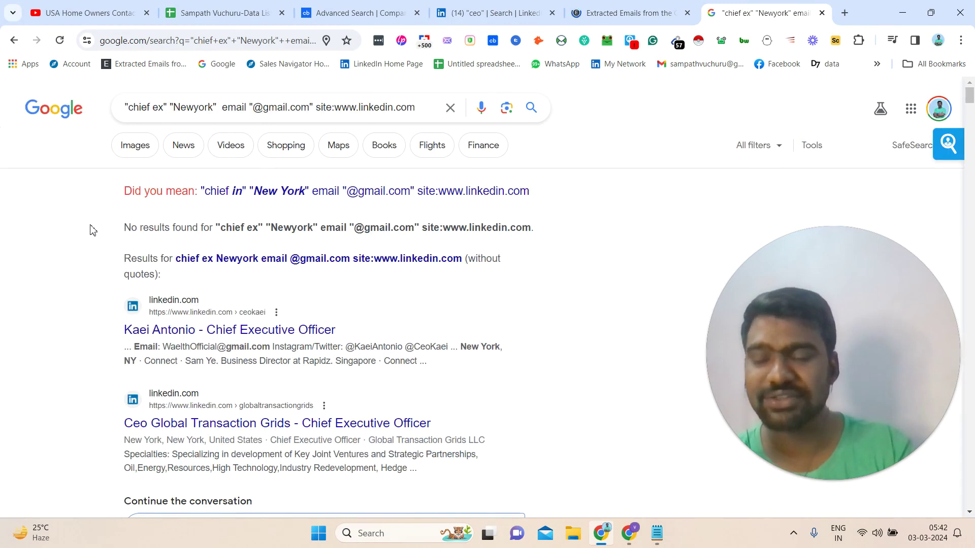
pyautogui.click(163, 114)
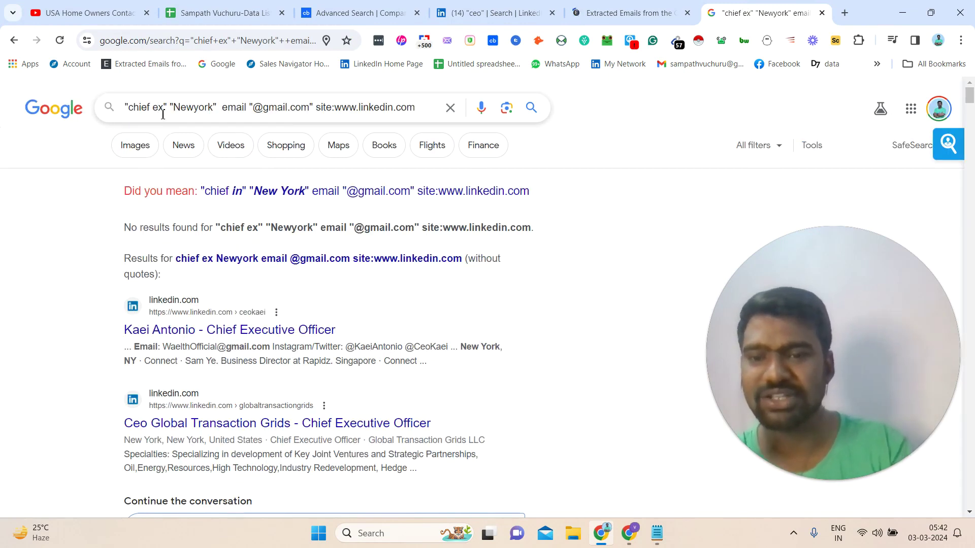
pyautogui.press('BackSpace')
pyautogui.press('BackSpace')
pyautogui.press('BackSpace')
pyautogui.press('BackSpace')
pyautogui.press('BackSpace')
pyautogui.press('BackSpace')
pyautogui.press('BackSpace')
pyautogui.press('BackSpace')
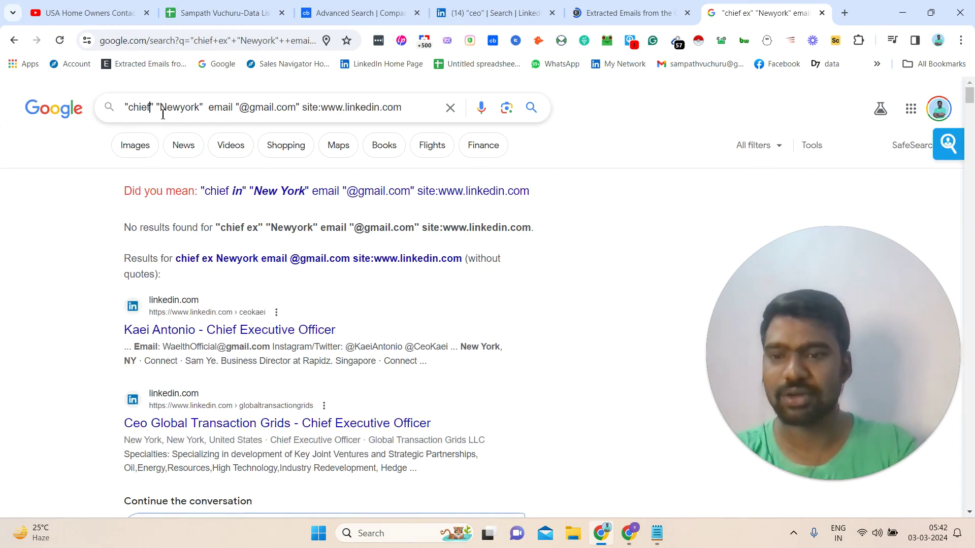
pyautogui.write('OWNER')
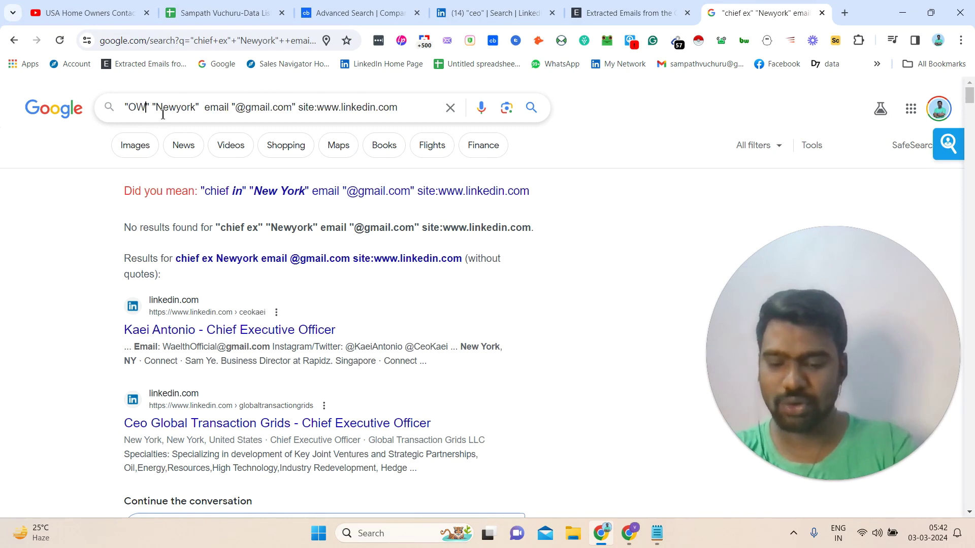
pyautogui.hotkey('ctrl', 'a')
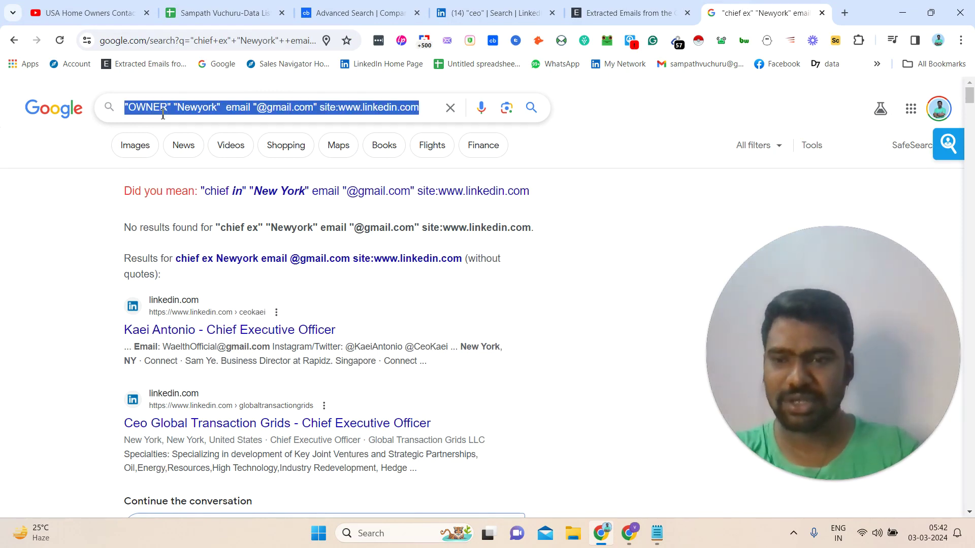
pyautogui.doubleClick(162, 115)
pyautogui.press('BackSpace')
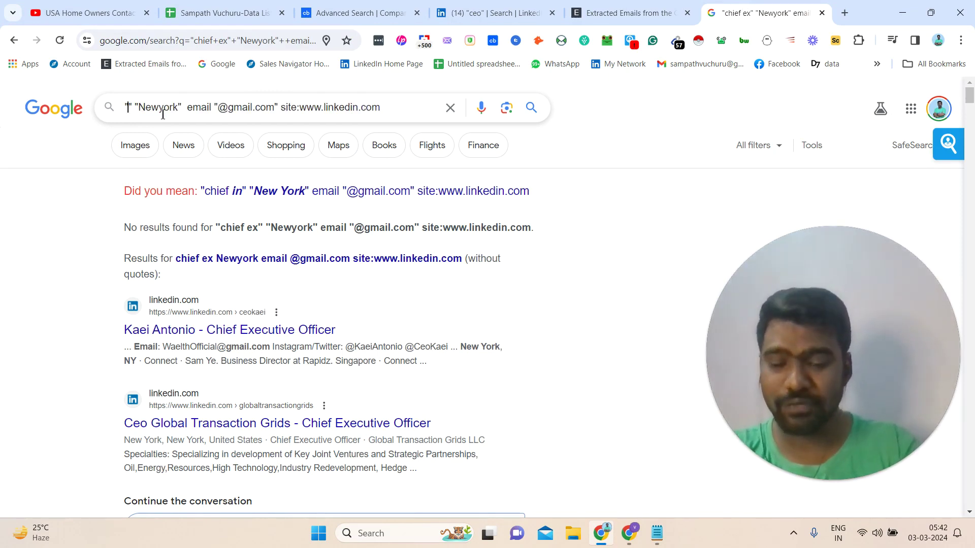
pyautogui.write('owner')
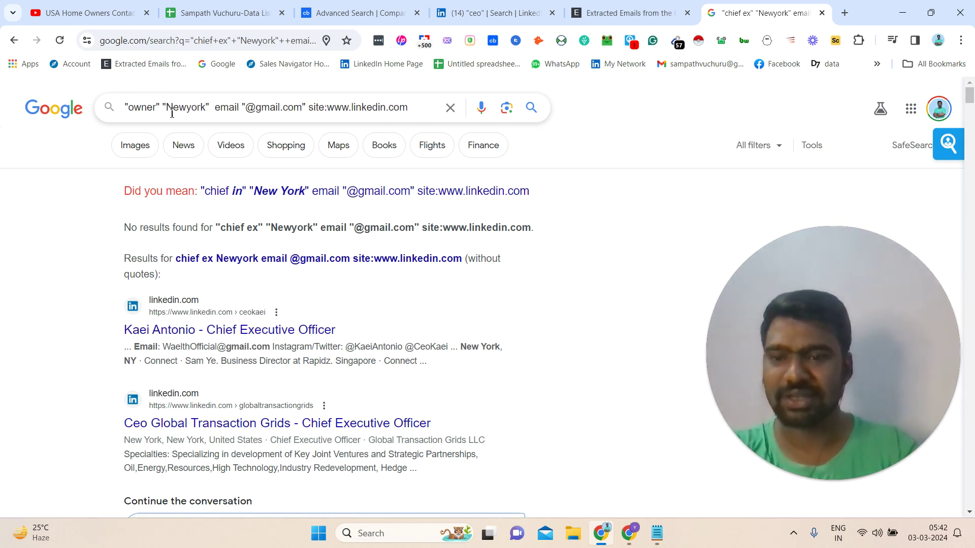
# - Replace "Newyork" in the Google query with the quoted keyword "software"
pyautogui.doubleClick(172, 107)
pyautogui.press('BackSpace')
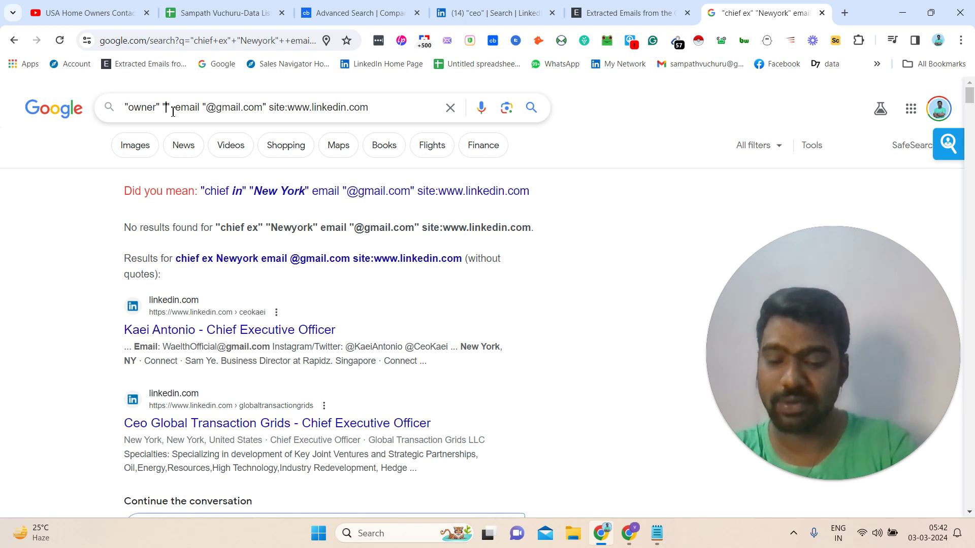
pyautogui.write('software')
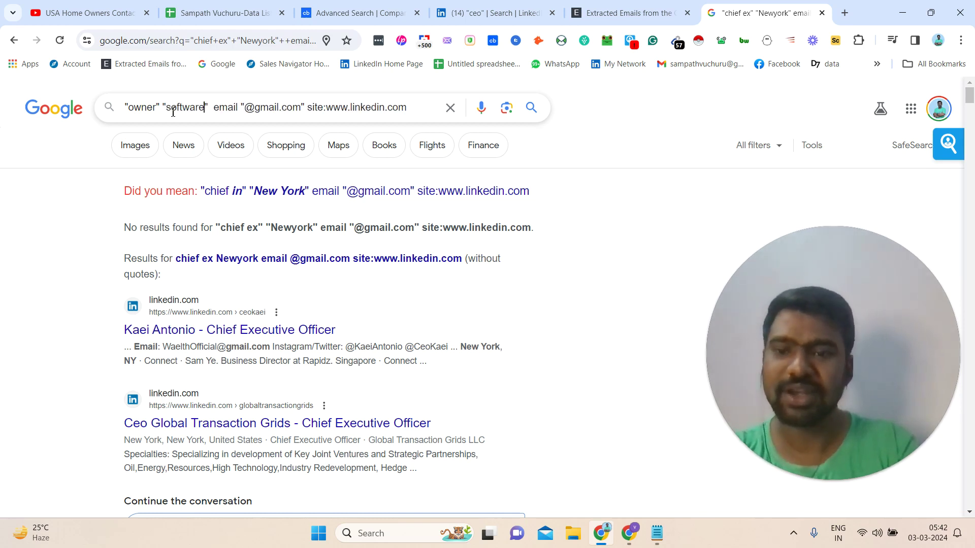
pyautogui.doubleClick(184, 110)
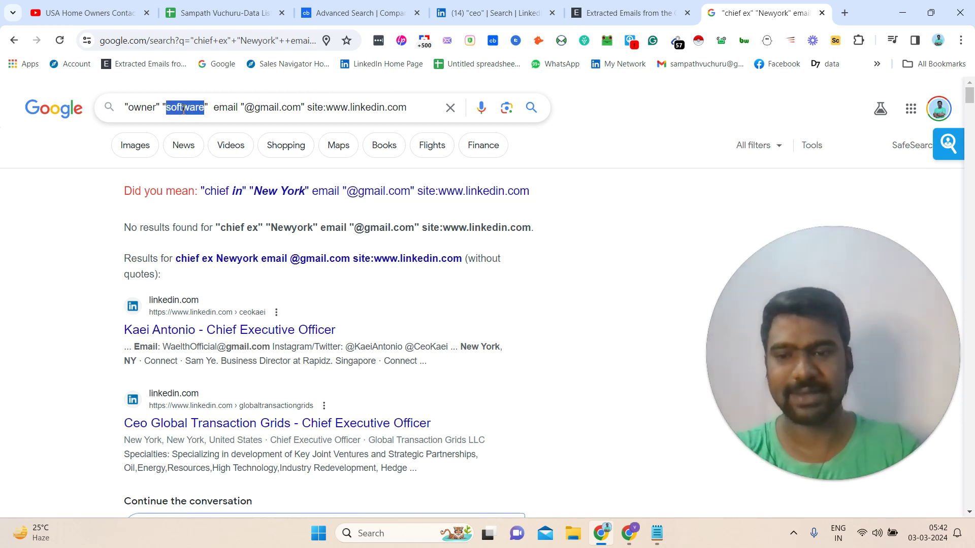
pyautogui.click(208, 110)
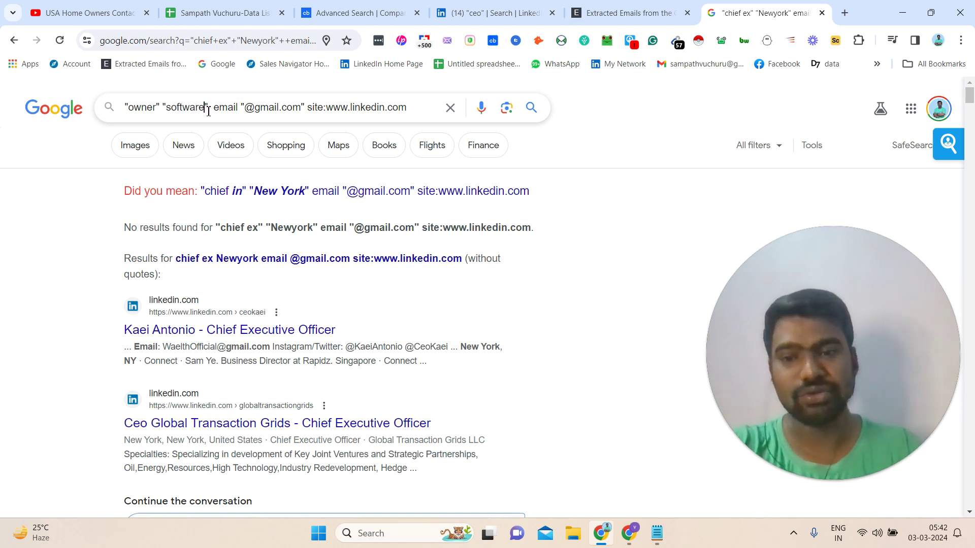
pyautogui.write('usa')
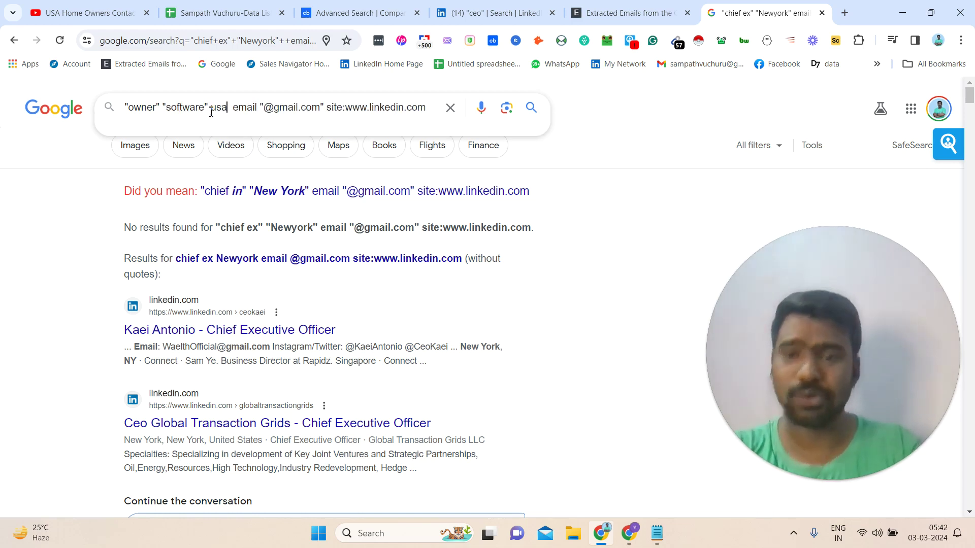
pyautogui.press('BackSpace')
pyautogui.press('BackSpace')
pyautogui.press('BackSpace')
pyautogui.press('BackSpace')
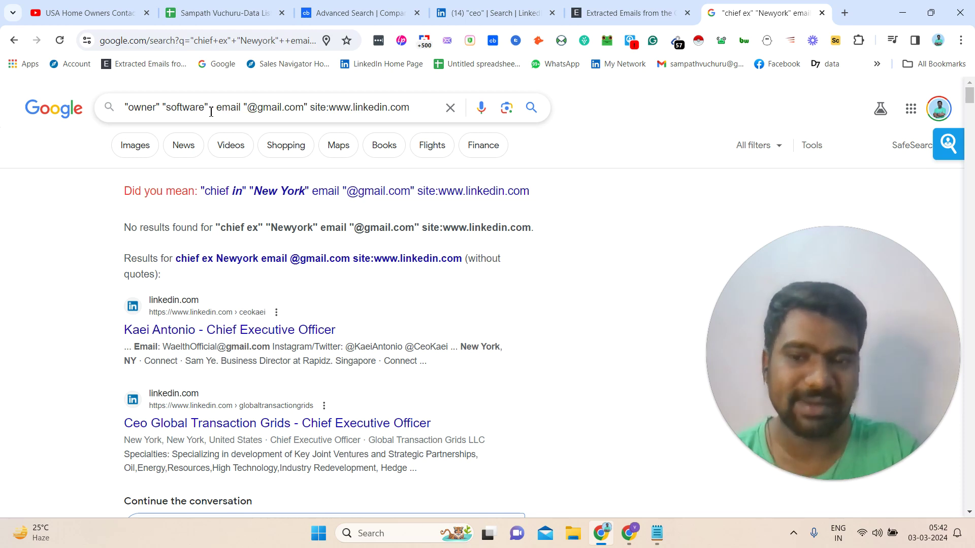
# - Review the query's keyword and email domain parts, and check the collected addresses in the Notepad list
pyautogui.hotkey('ctrl', 'a')
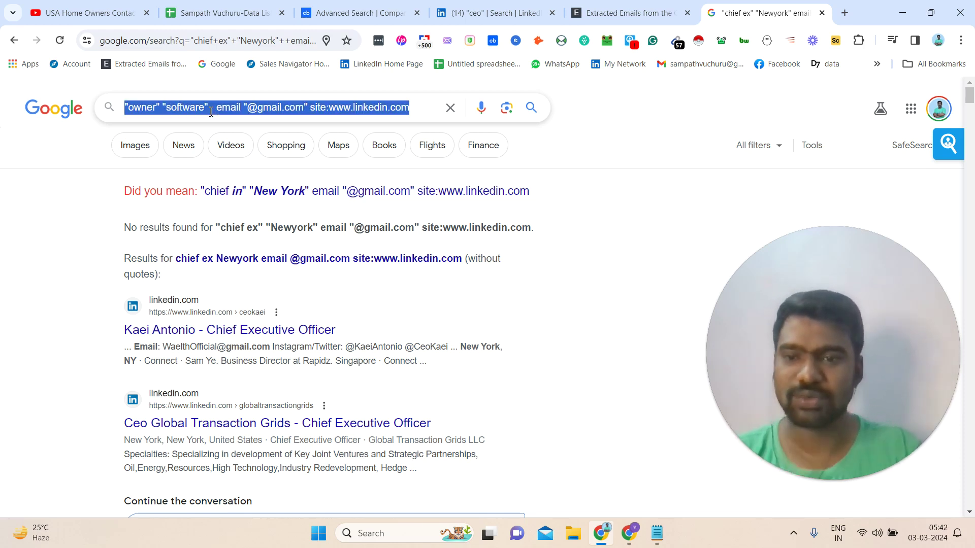
pyautogui.click(267, 108)
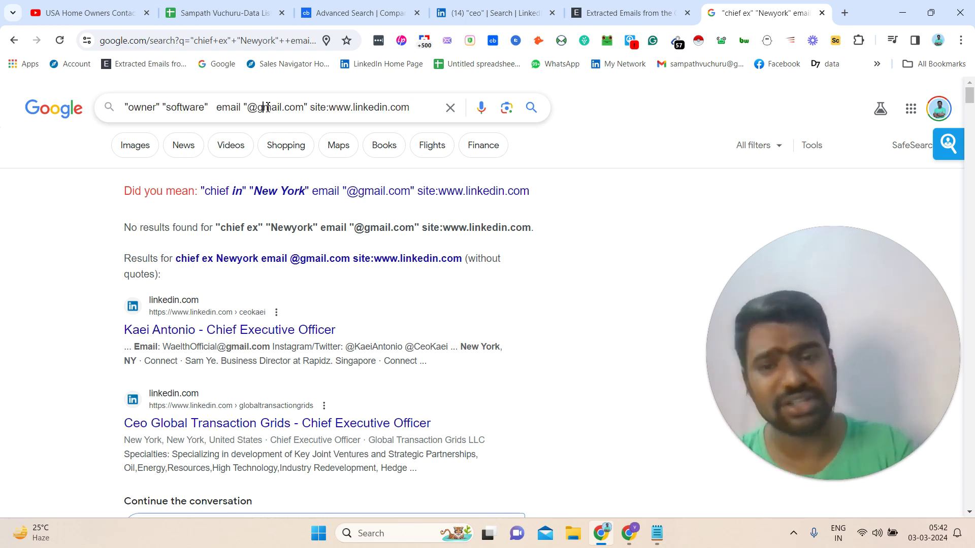
pyautogui.doubleClick(267, 107)
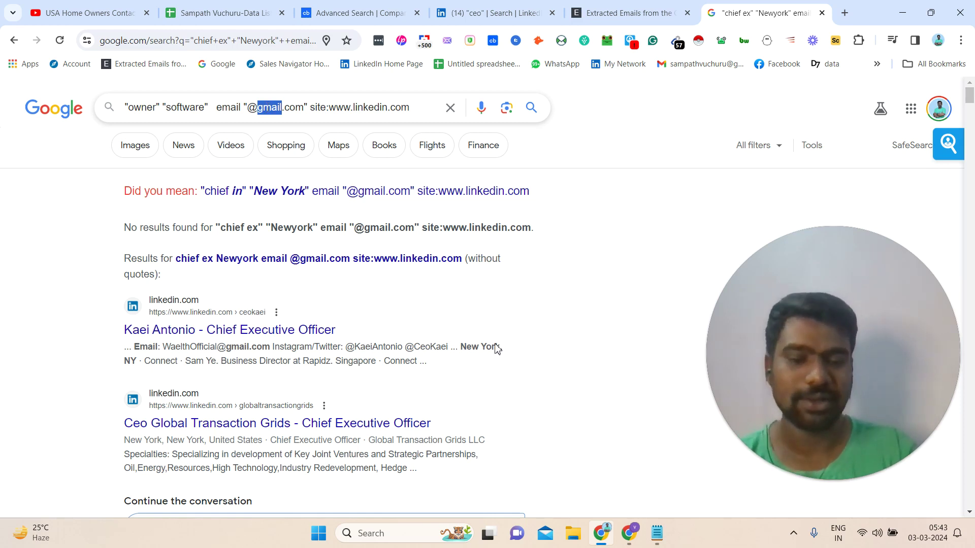
pyautogui.click(664, 540)
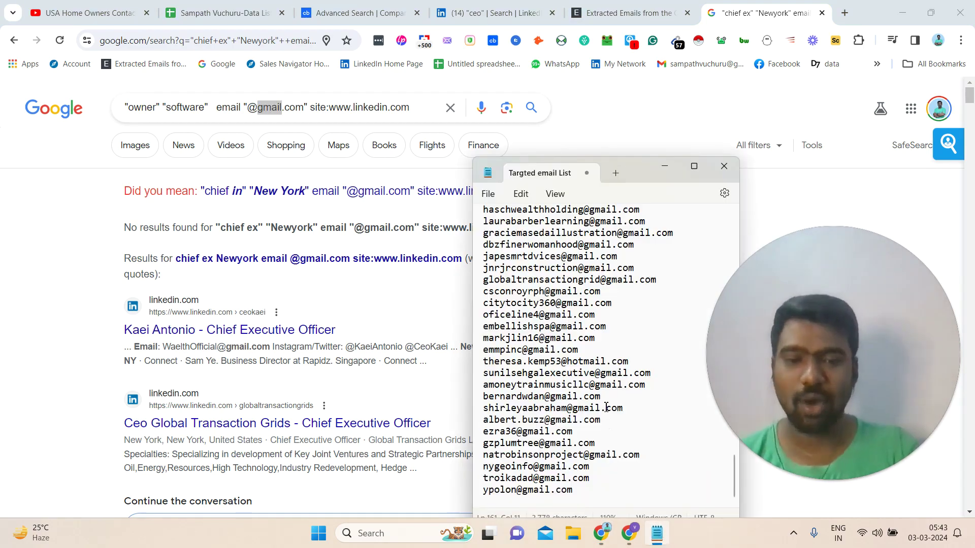
pyautogui.moveTo(606, 408); pyautogui.dragTo(544, 544)
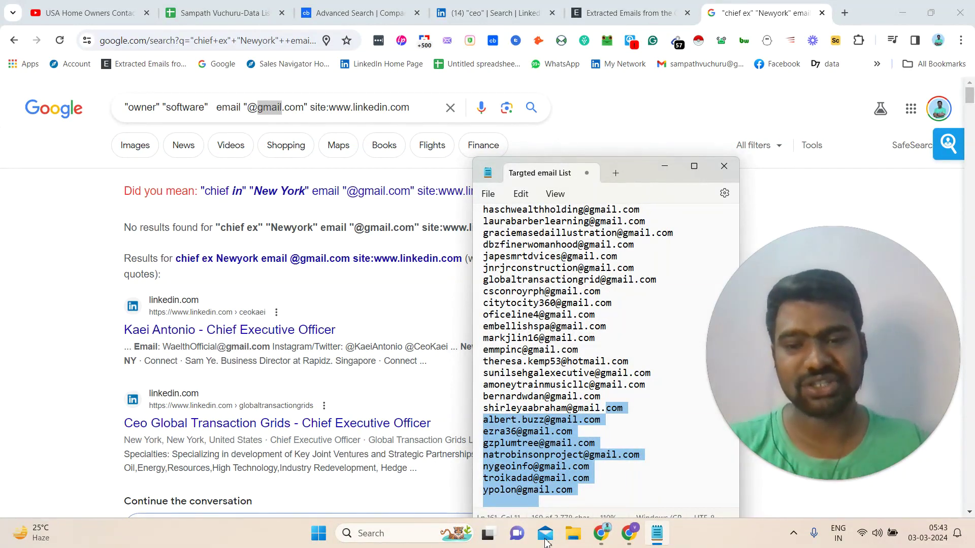
pyautogui.click(664, 167)
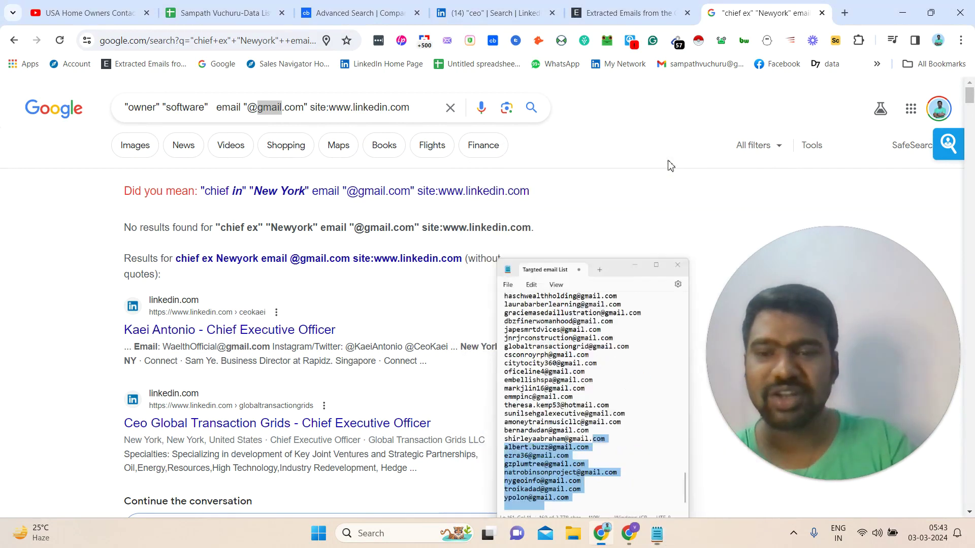
pyautogui.tripleClick(183, 116)
pyautogui.doubleClick(183, 107)
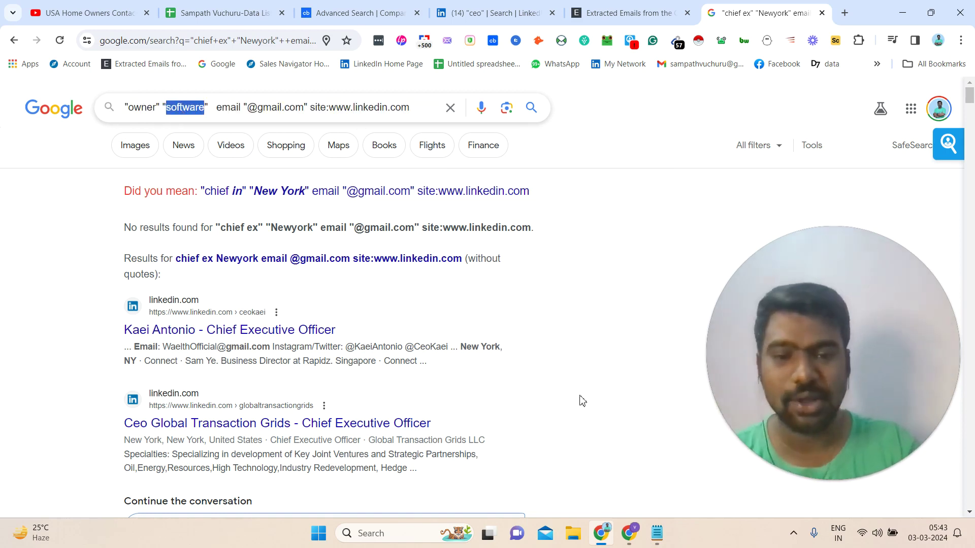
pyautogui.click(657, 531)
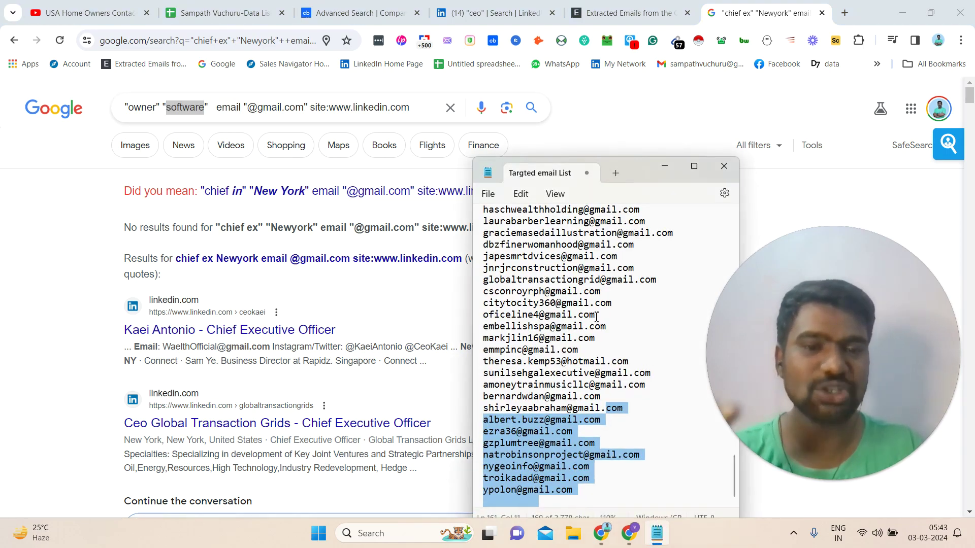
pyautogui.click(664, 166)
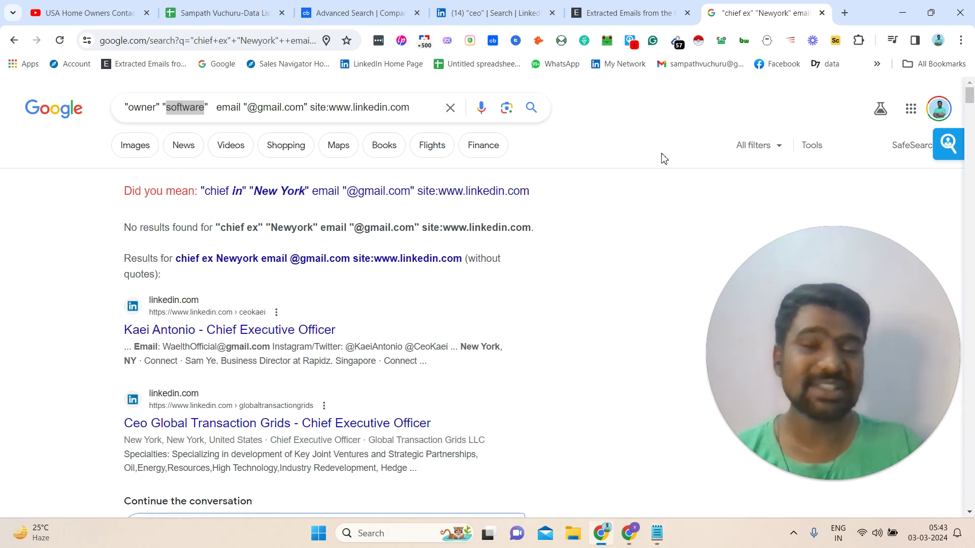
pyautogui.click(664, 159)
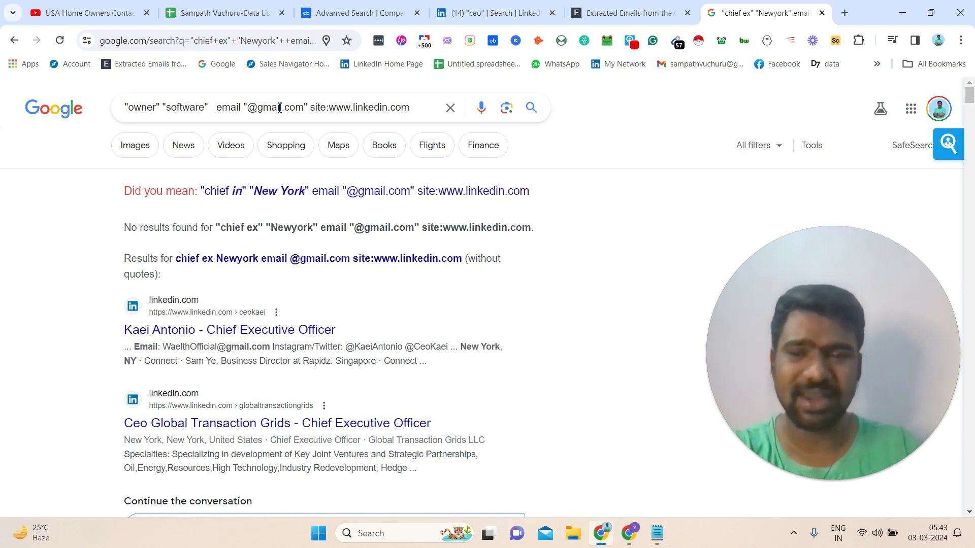
pyautogui.click(204, 107)
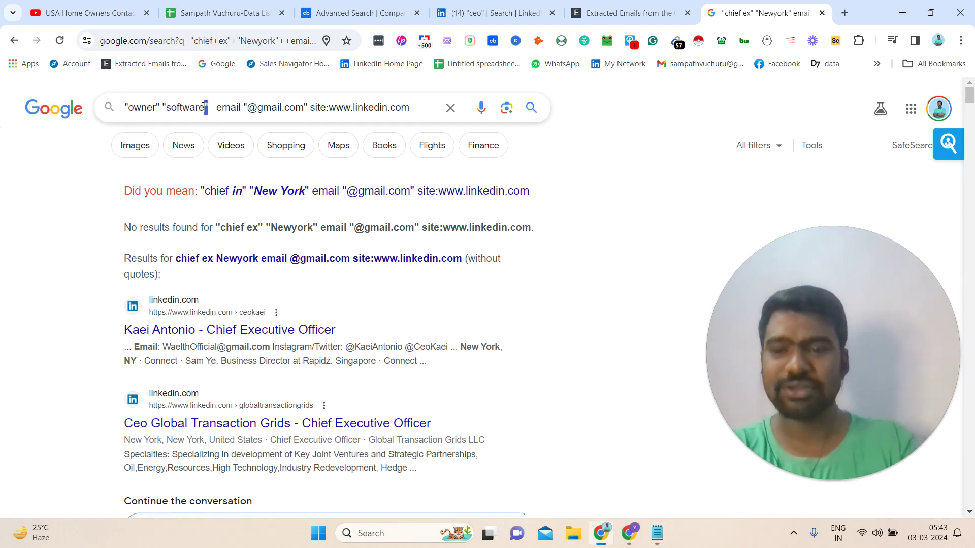
pyautogui.press('BackSpace')
pyautogui.press('BackSpace')
pyautogui.press('BackSpace')
pyautogui.press('BackSpace')
pyautogui.press('BackSpace')
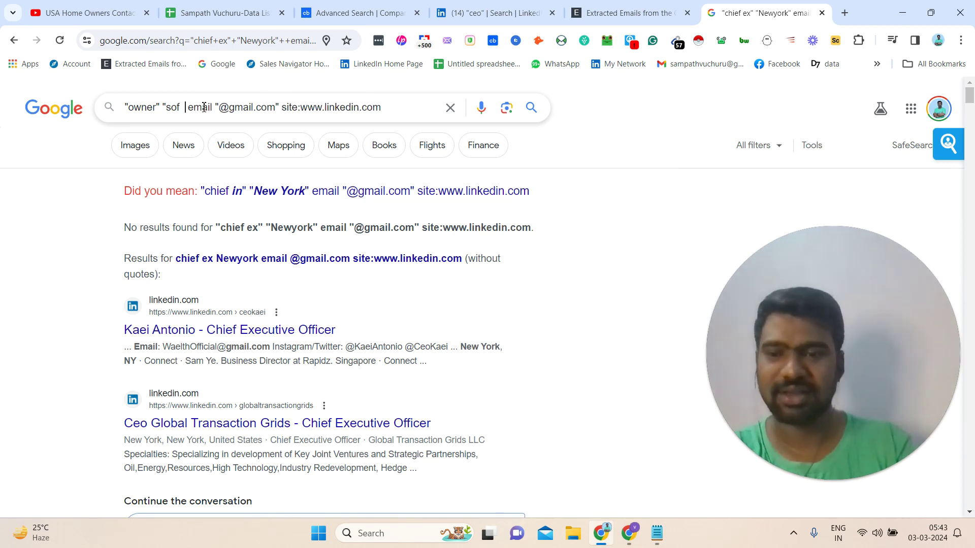
pyautogui.press('BackSpace')
pyautogui.press('BackSpace')
pyautogui.press('BackSpace')
pyautogui.press('BackSpace')
pyautogui.press('BackSpace')
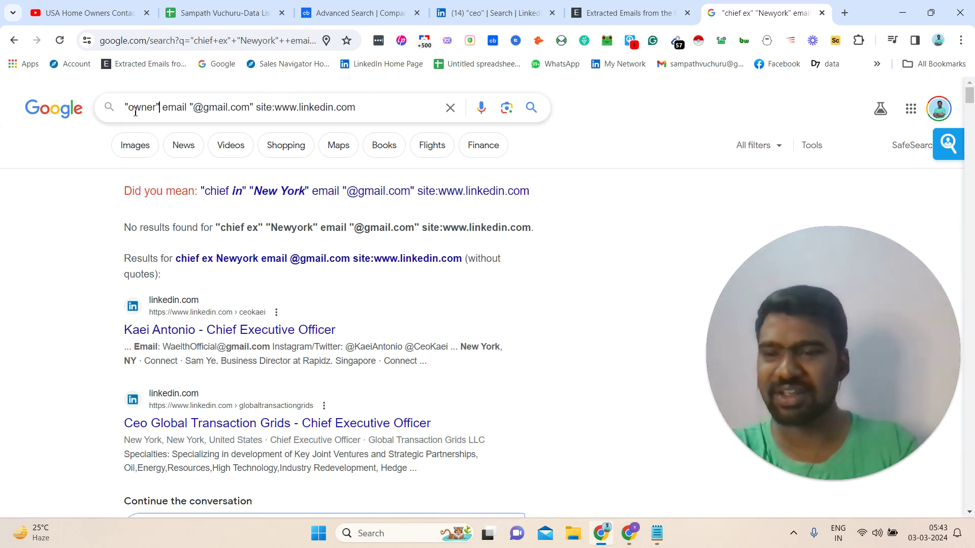
pyautogui.doubleClick(135, 108)
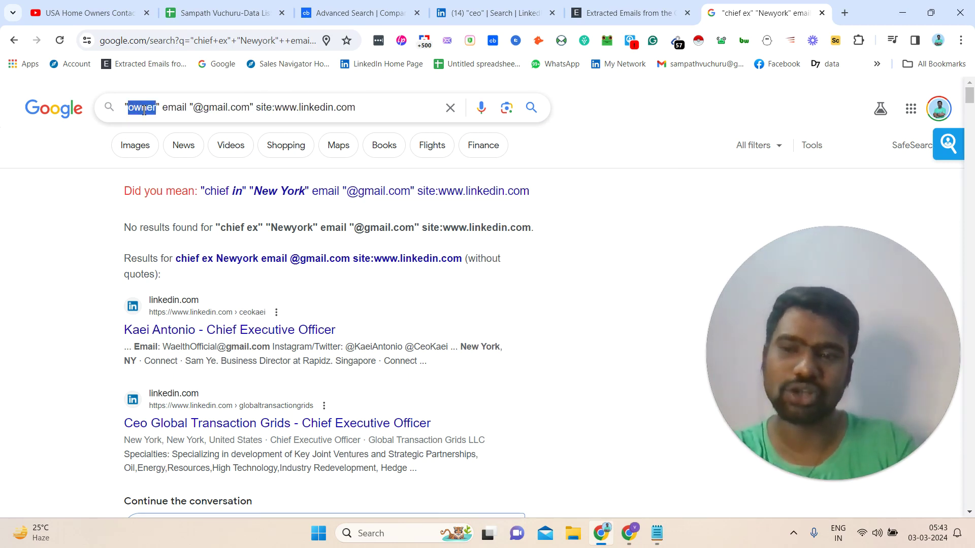
pyautogui.click(158, 108)
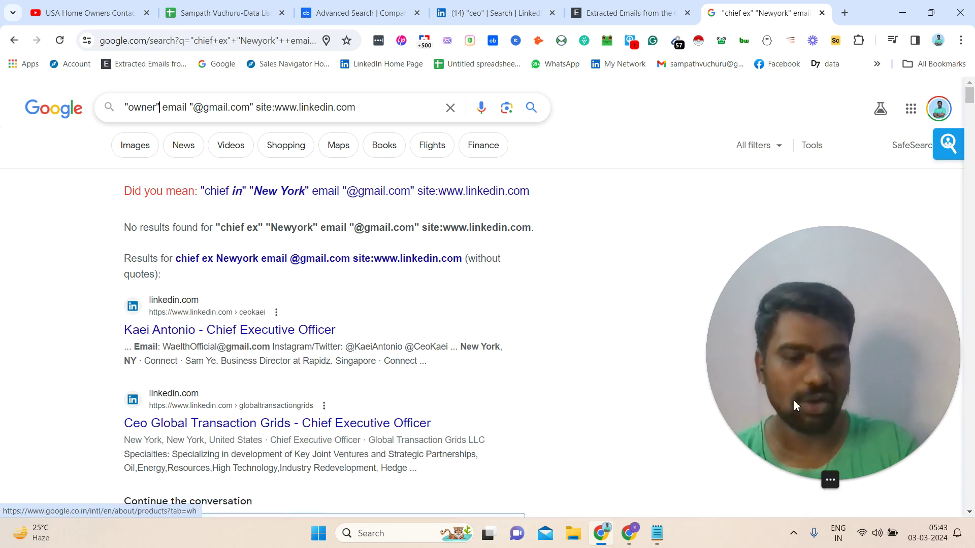
# - Check the collected addresses in the "Targted email List" file in Notepad and return to the Google query
pyautogui.click(657, 532)
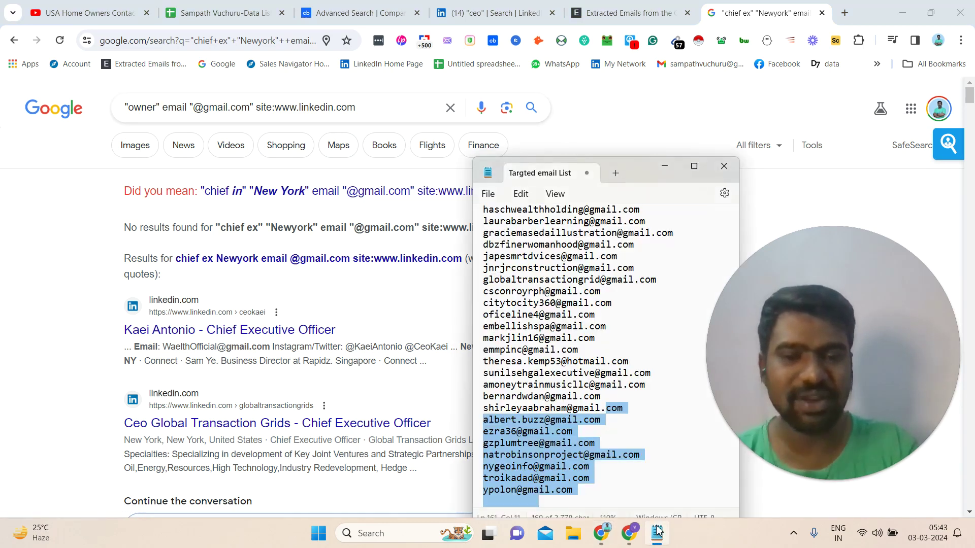
pyautogui.click(657, 532)
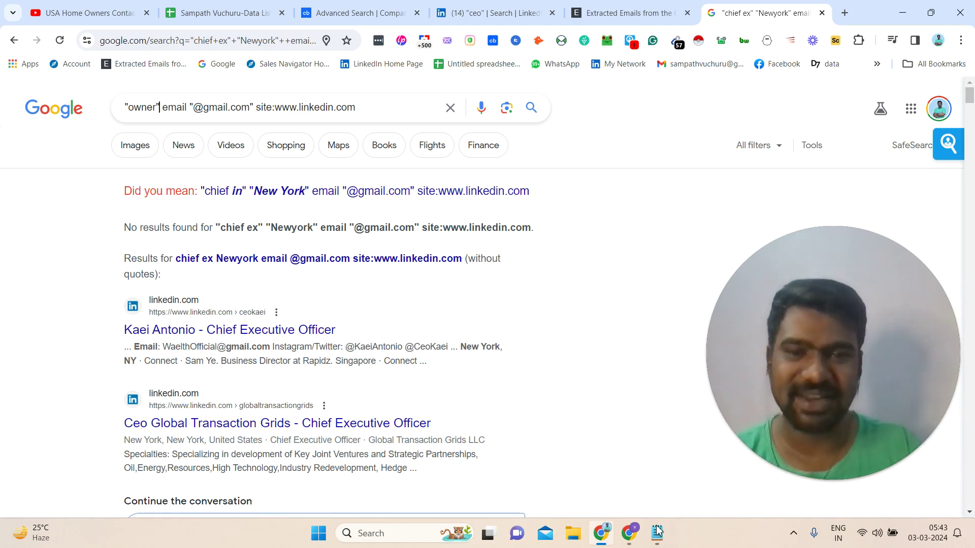
pyautogui.click(87, 12)
pyautogui.click(731, 11)
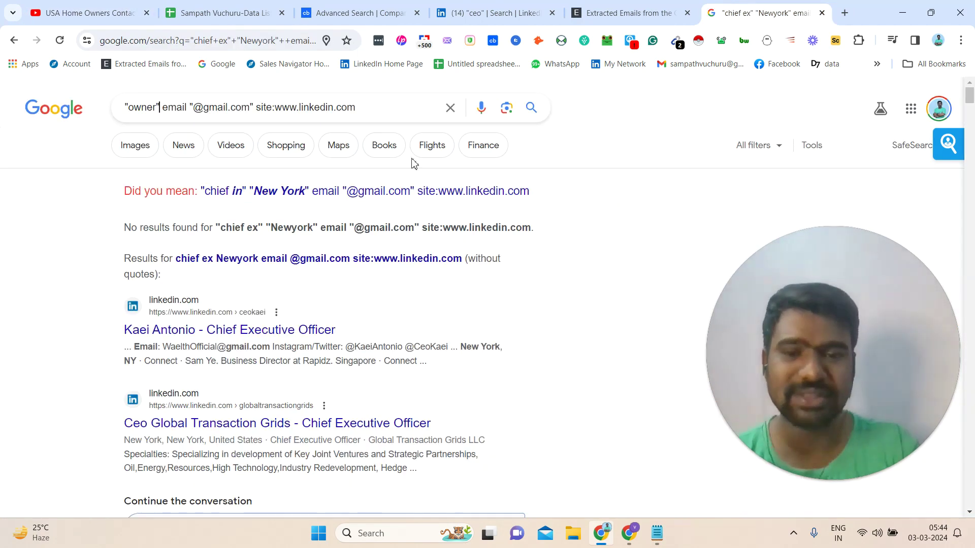
# - Open the "USA Home Owners Contact List Provider" video page on YouTube and look over its description and contact details
pyautogui.click(129, 11)
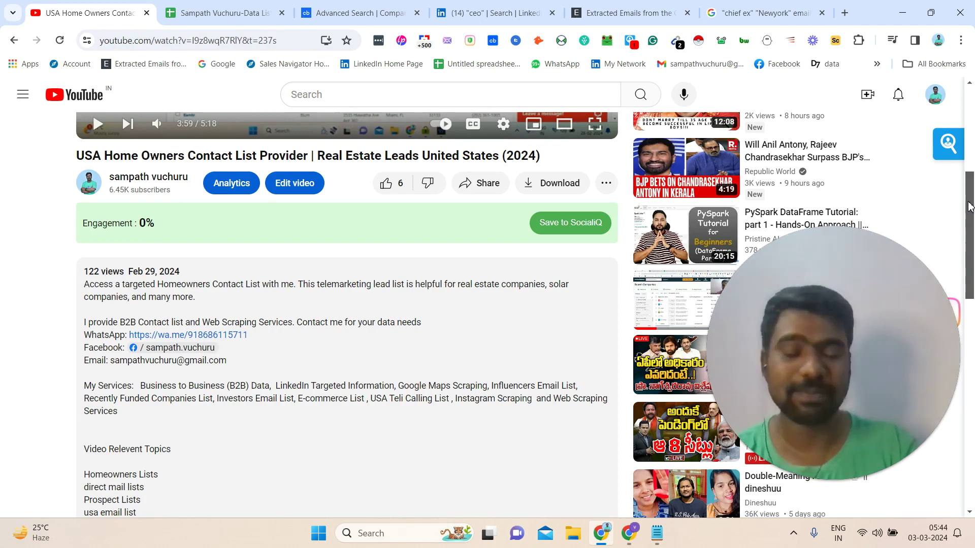
pyautogui.scroll(-15, 969, 219)
pyautogui.scroll(15, 968, 265)
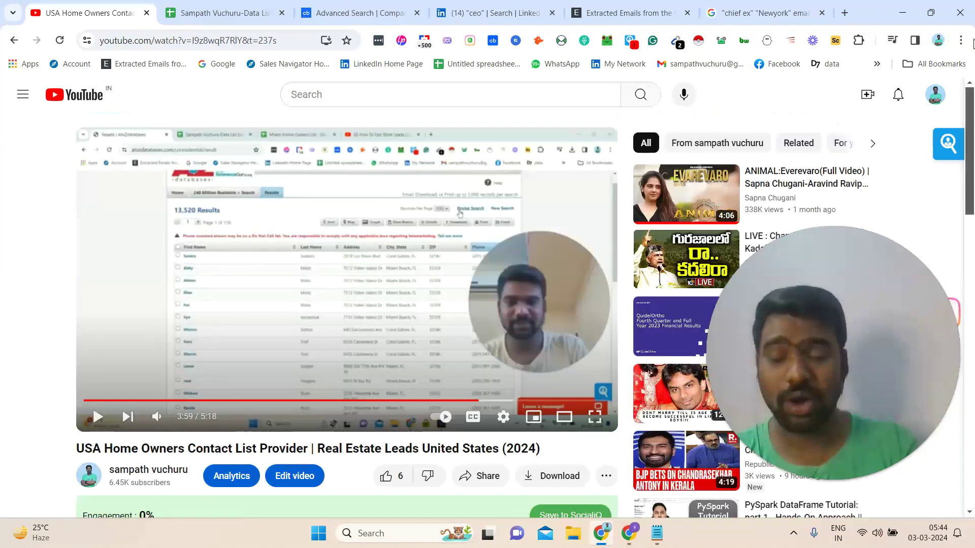
# - Inspect the Email column of the data list example spreadsheet's Local Business List sheet, and glance at the Sales Navigator lead search
pyautogui.click(178, 6)
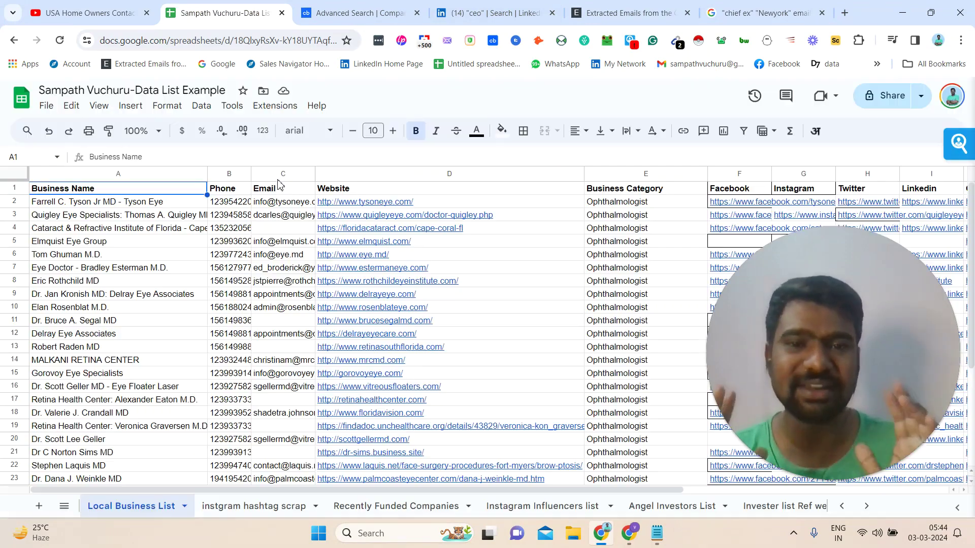
pyautogui.click(272, 257)
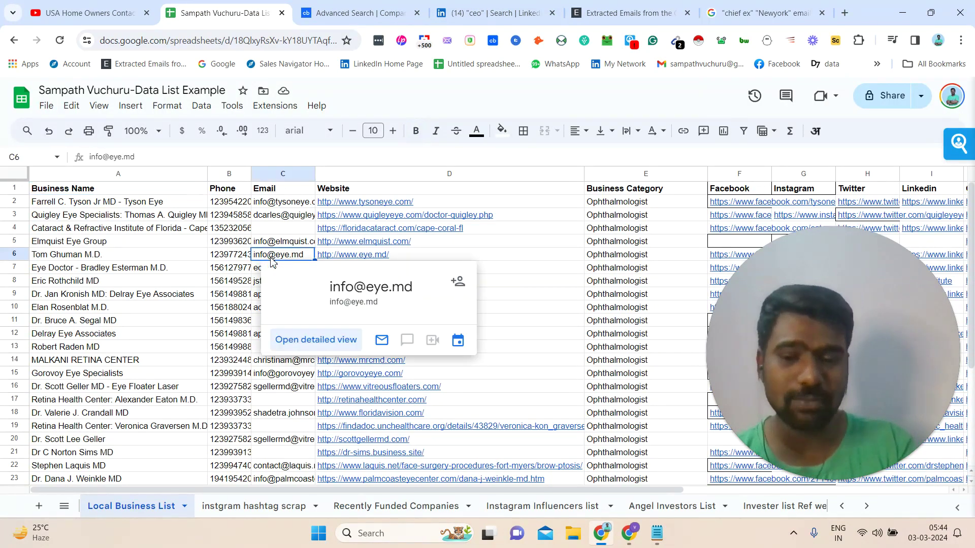
pyautogui.click(628, 533)
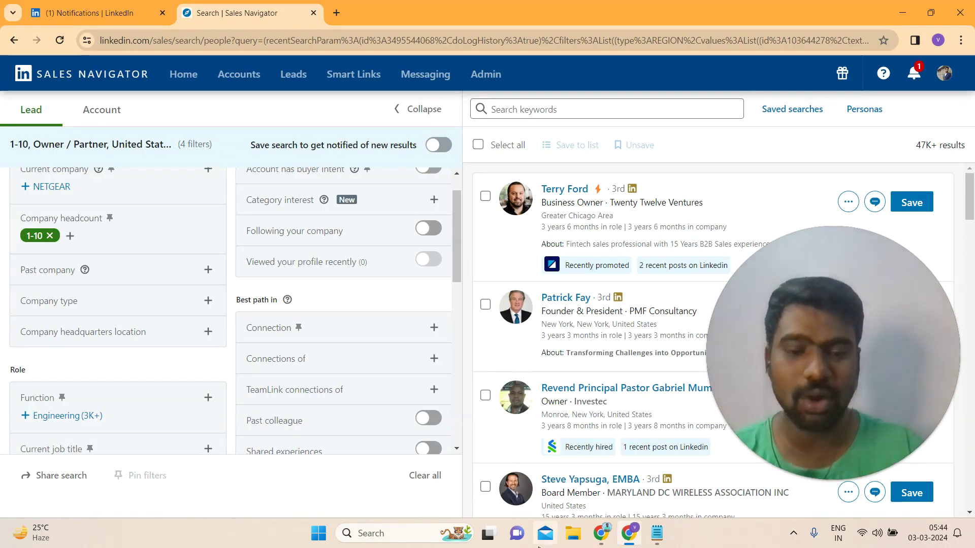
pyautogui.click(607, 544)
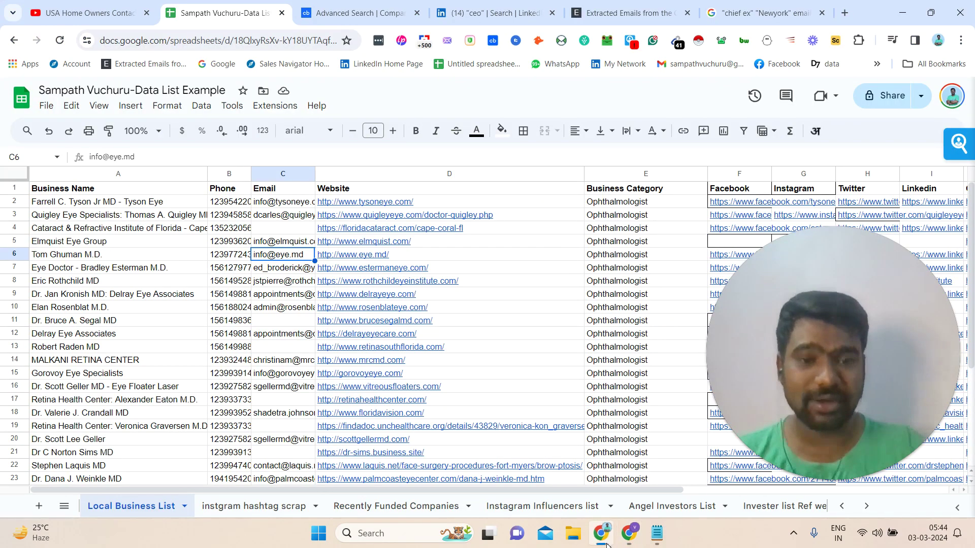
# - View the Crunchbase company search and the LinkedIn people results for "ceo", and return to the data list example spreadsheet
pyautogui.click(359, 5)
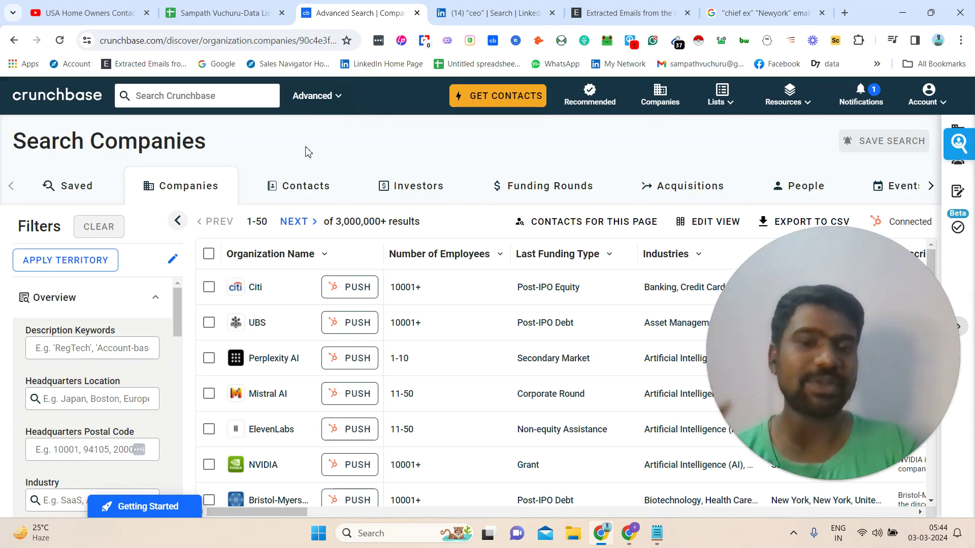
pyautogui.moveTo(308, 152); pyautogui.dragTo(521, 22)
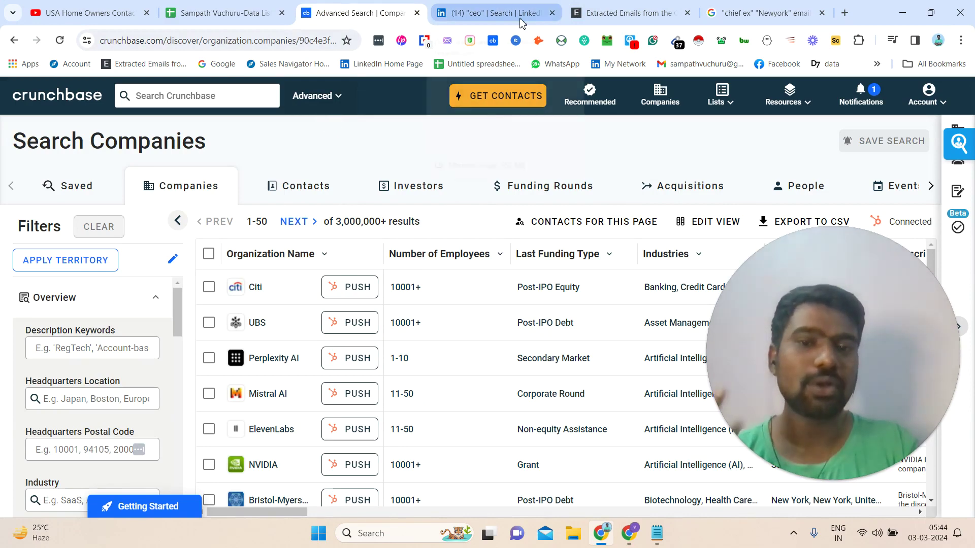
pyautogui.click(521, 23)
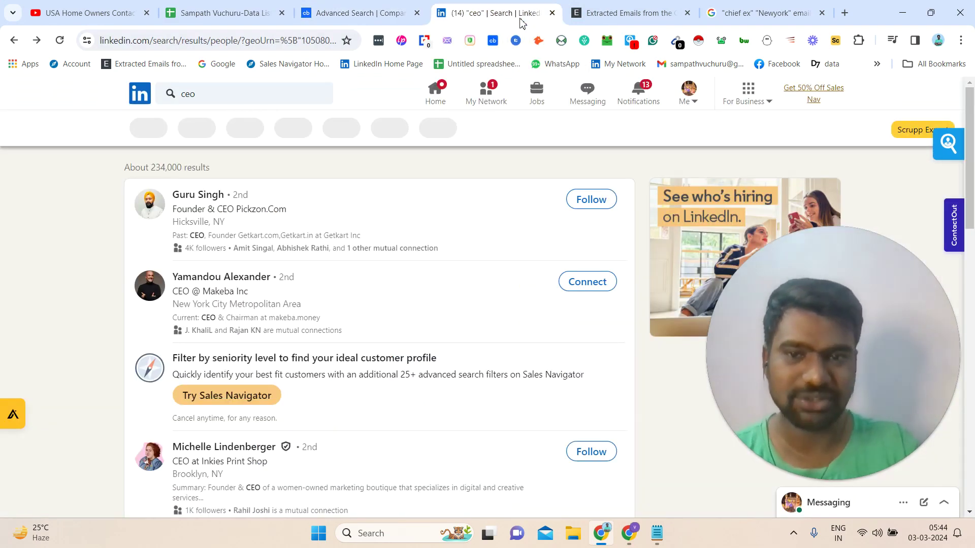
pyautogui.click(258, 6)
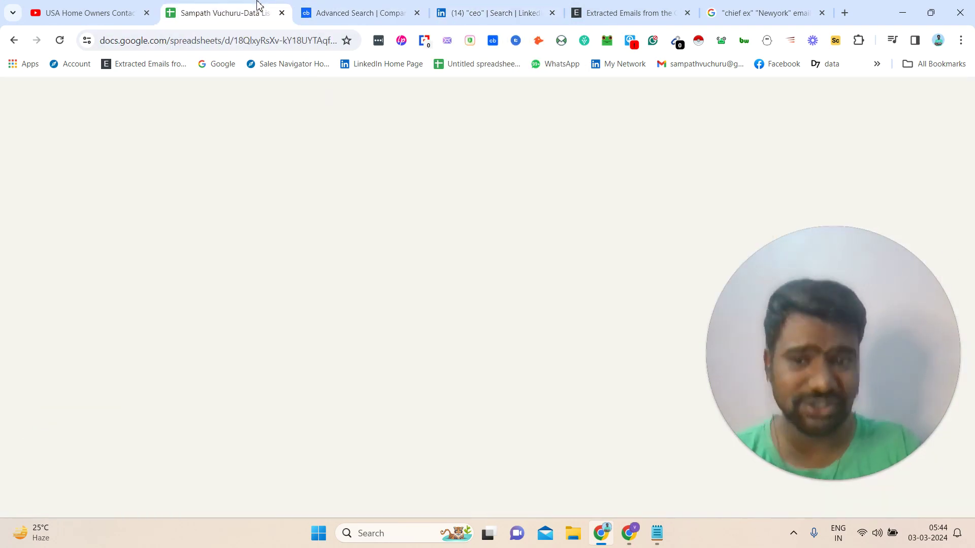
# - Check the result count of the Sales Navigator lead search for Owner / Partner with 1-10 headcount, and return to the spreadsheet
pyautogui.click(629, 533)
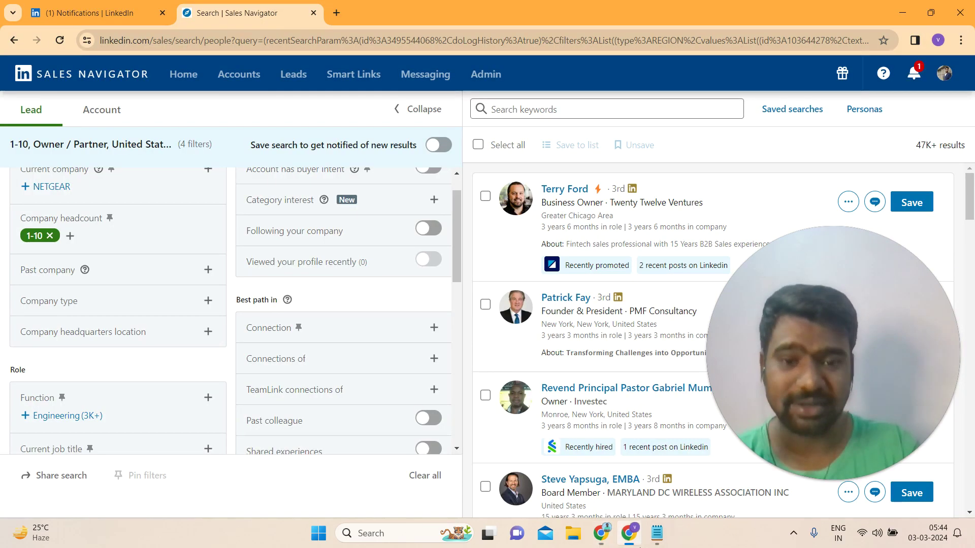
pyautogui.tripleClick(900, 152)
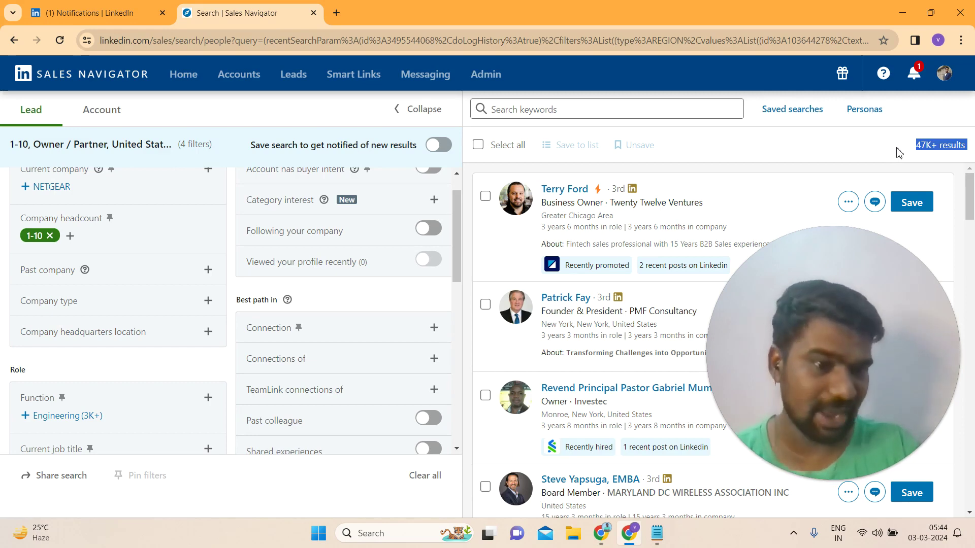
pyautogui.doubleClick(899, 153)
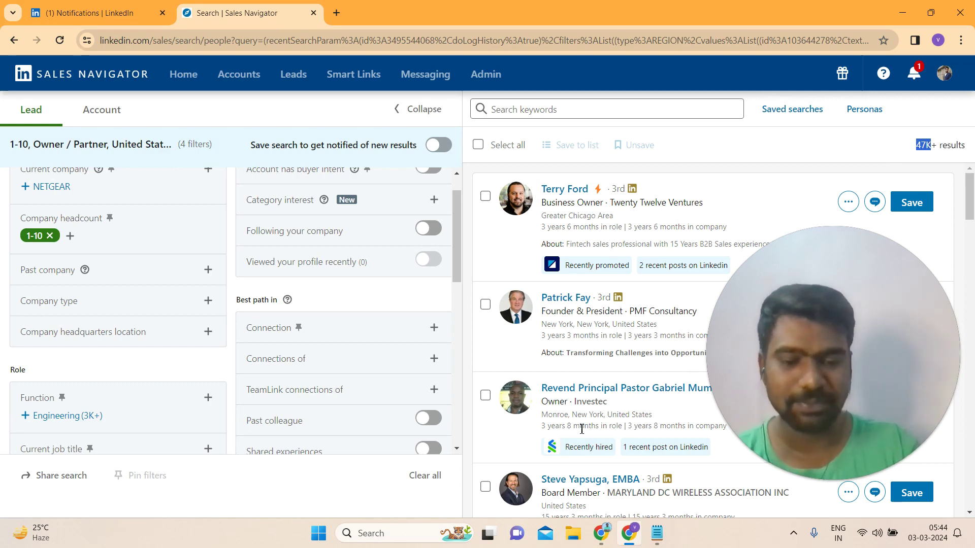
pyautogui.click(600, 540)
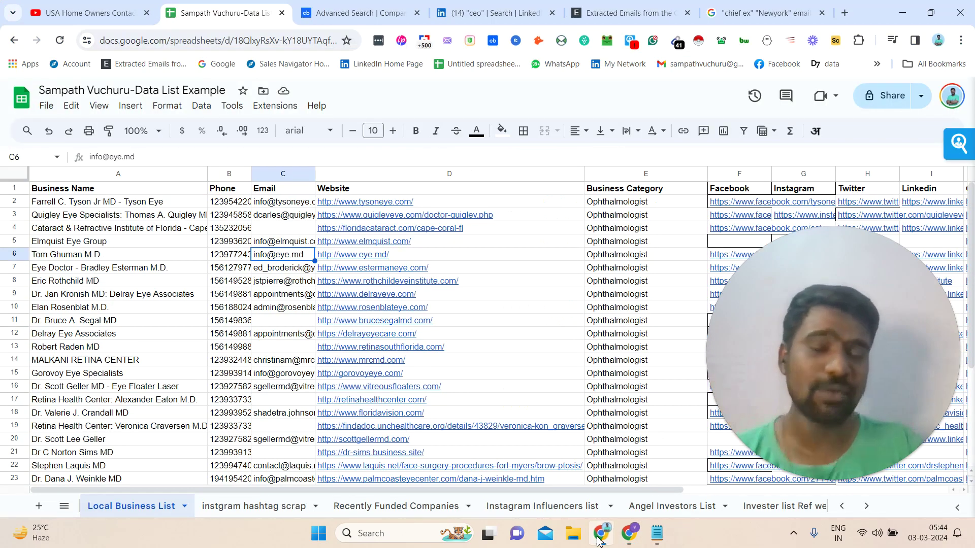